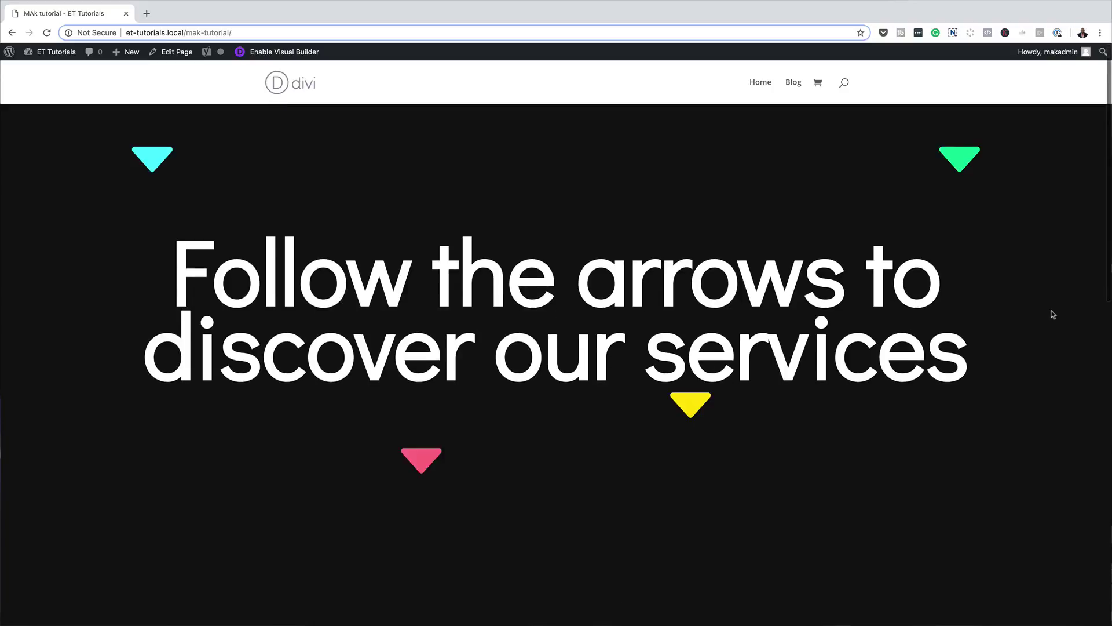
Look through the finished MAk tutorial page from the heading section past the wavy divider to the moving arrows
scroll(1053, 314, "down", 4)
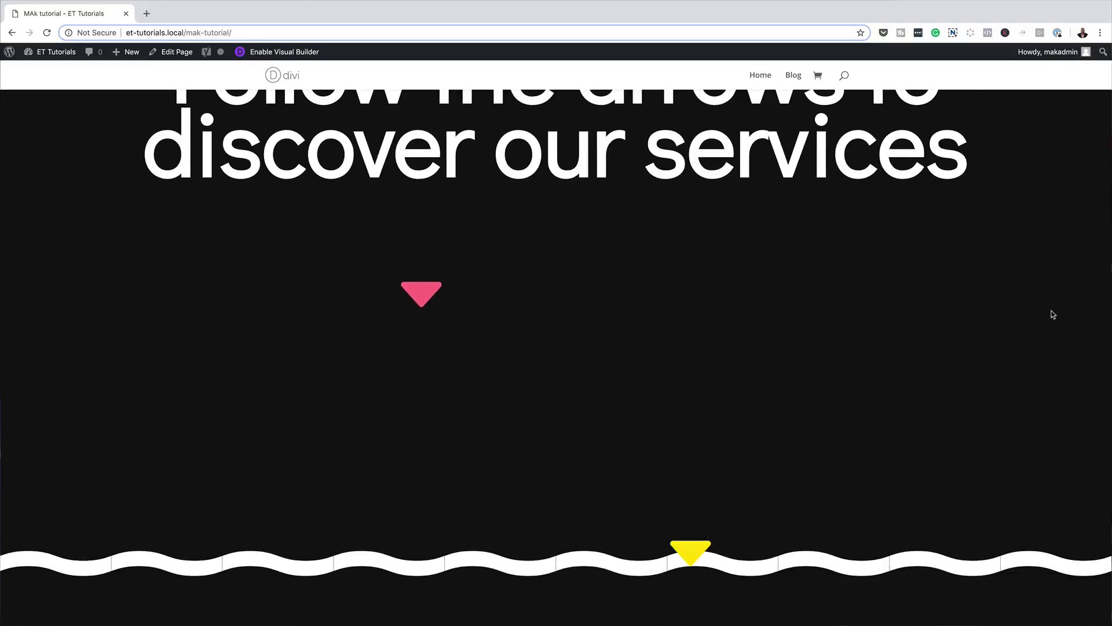
scroll(1053, 314, "down", 1)
scroll(1053, 315, "down", 2)
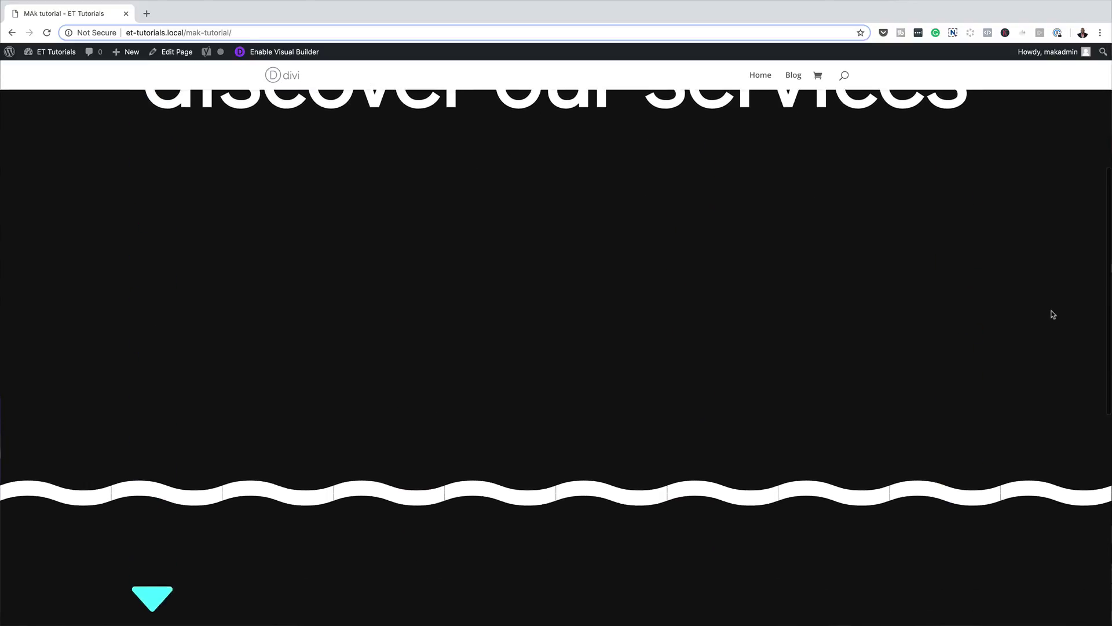
scroll(1053, 315, "down", 5)
scroll(1053, 315, "down", 1)
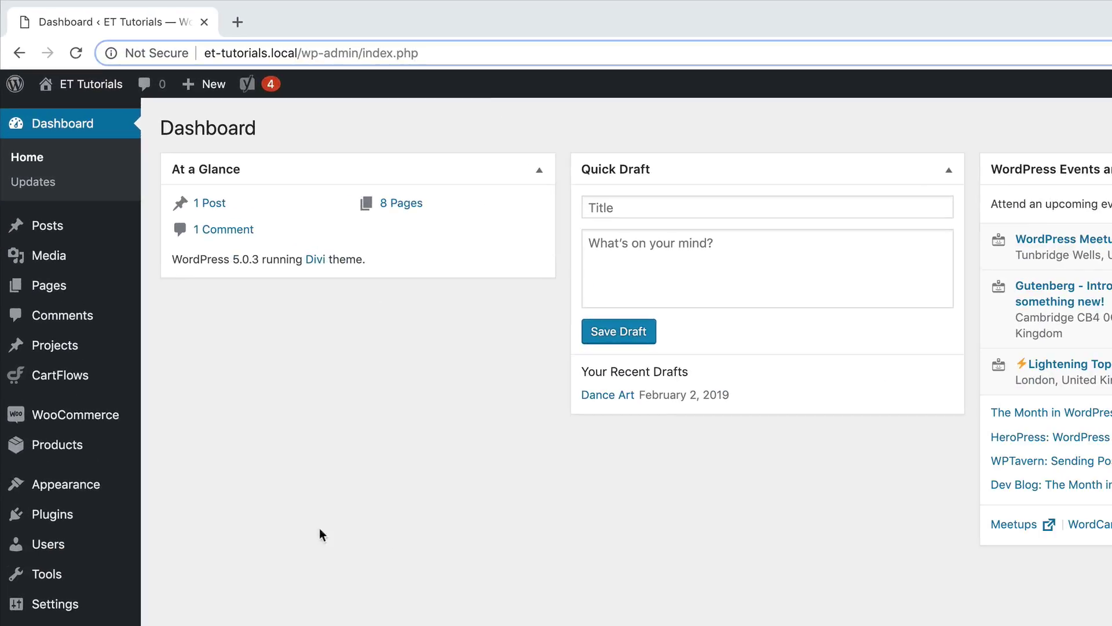
Create a new page titled "MAk tutorial" and start it from scratch in the Divi Builder without inserting a row
mouse_move(58, 287)
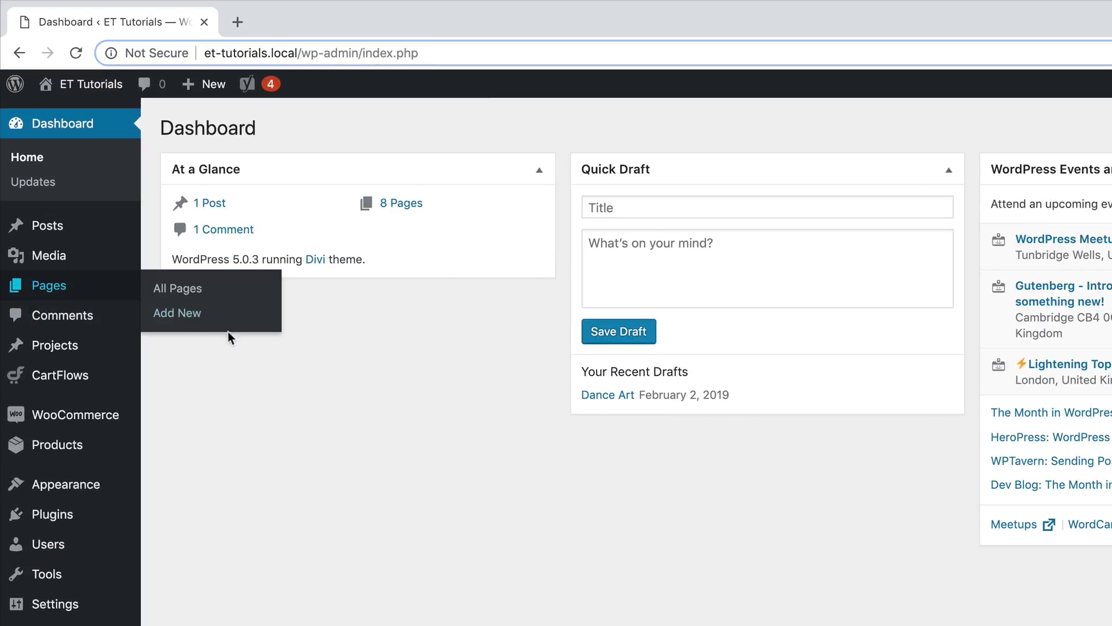
left_click(191, 316)
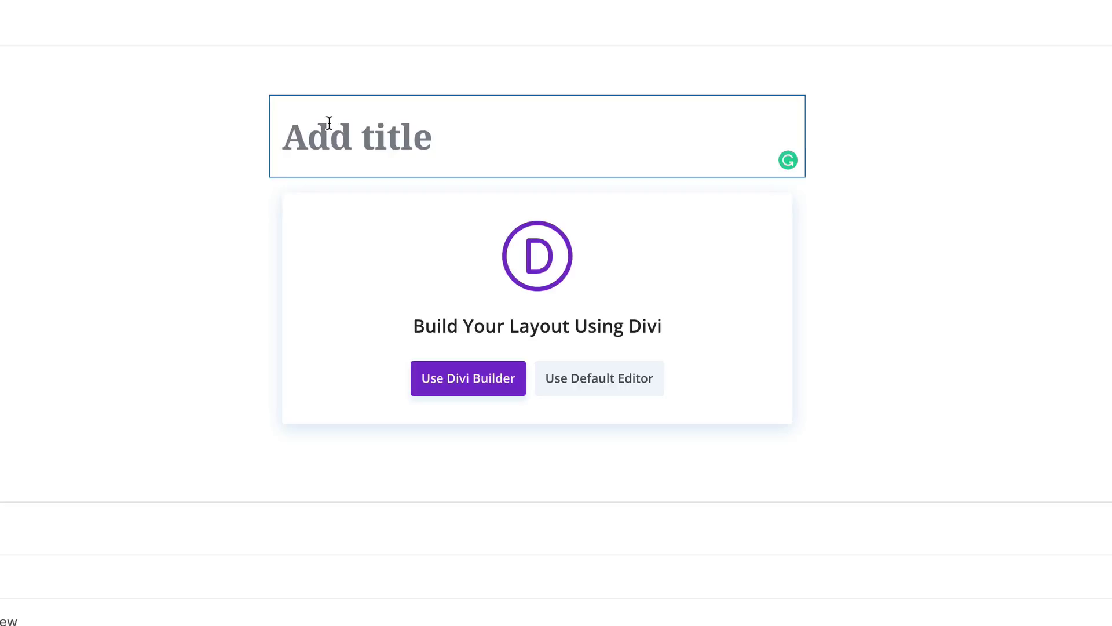
type("MAk tutorial")
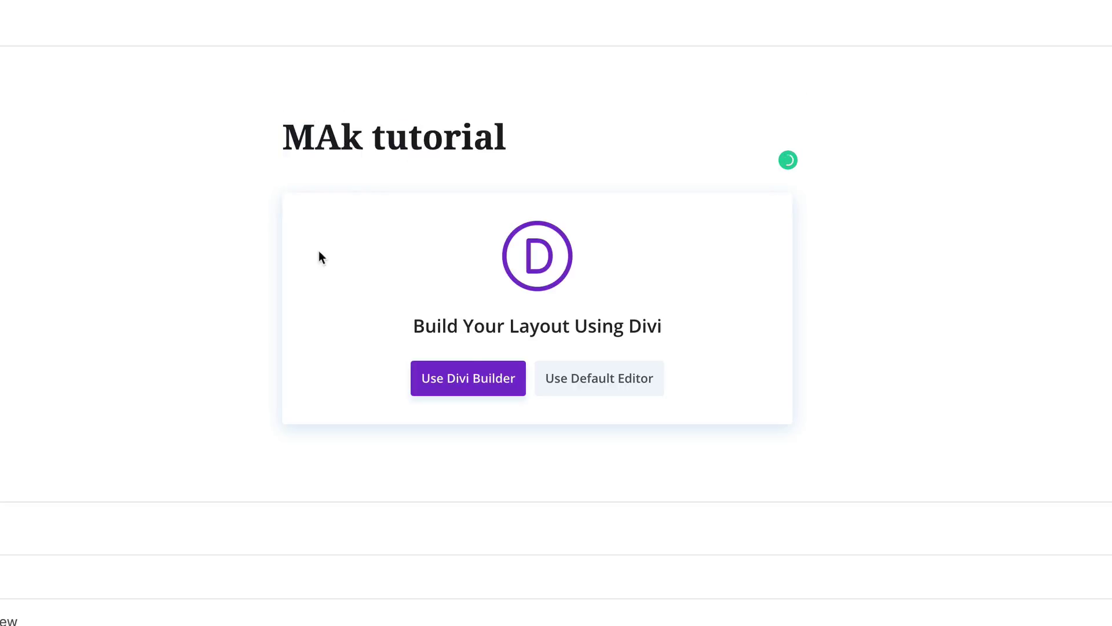
left_click(447, 380)
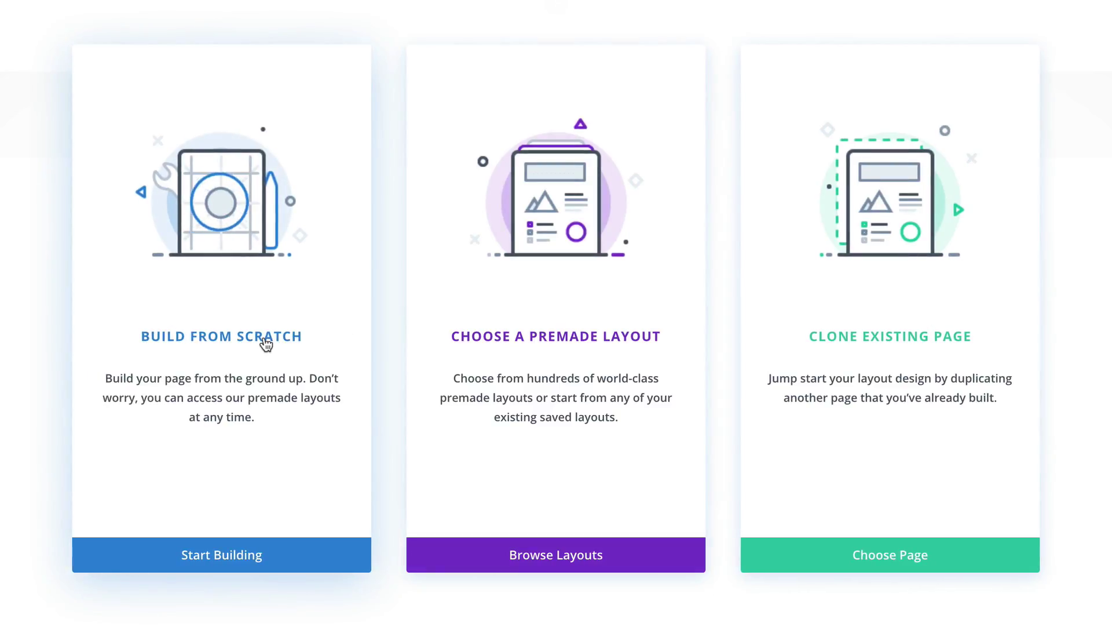
left_click(266, 345)
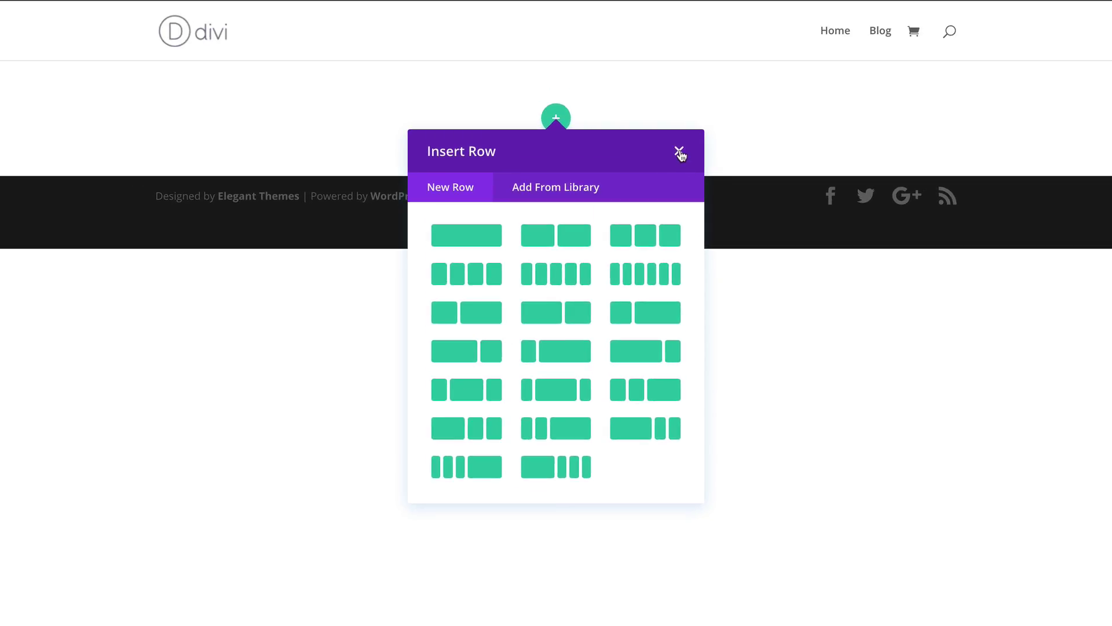
left_click(680, 152)
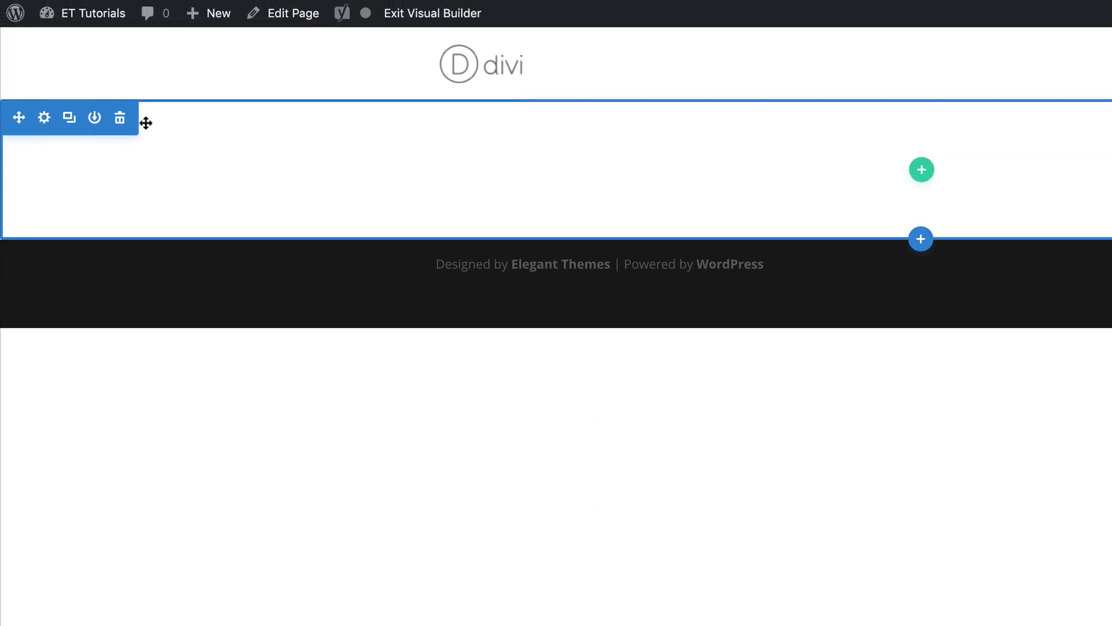
Set the empty section's background color to #0f0f0f
left_click(45, 119)
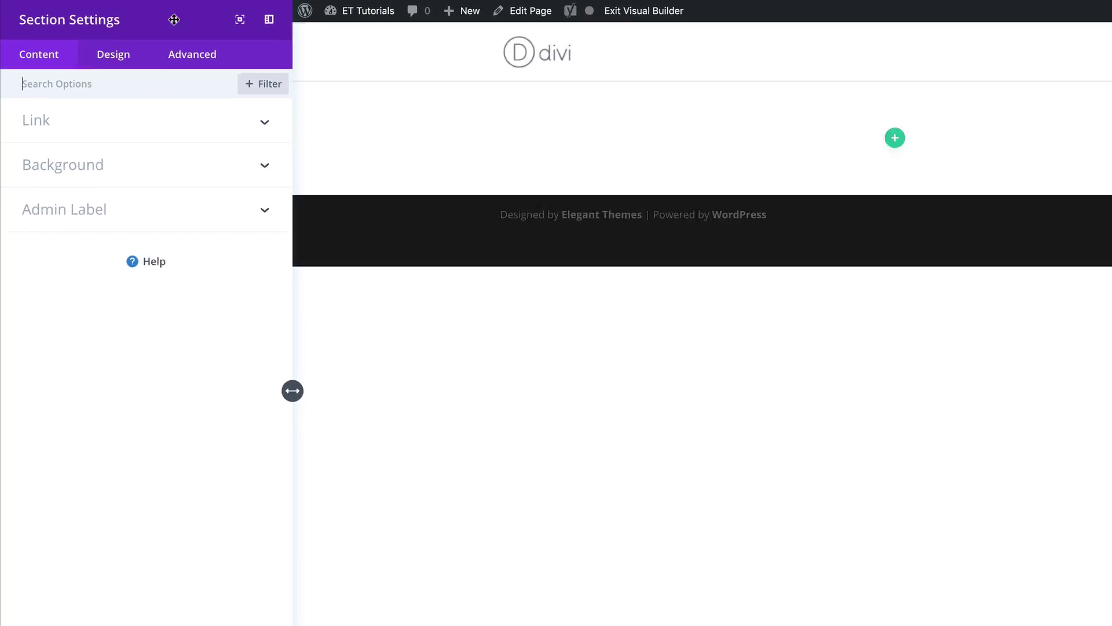
left_click(89, 164)
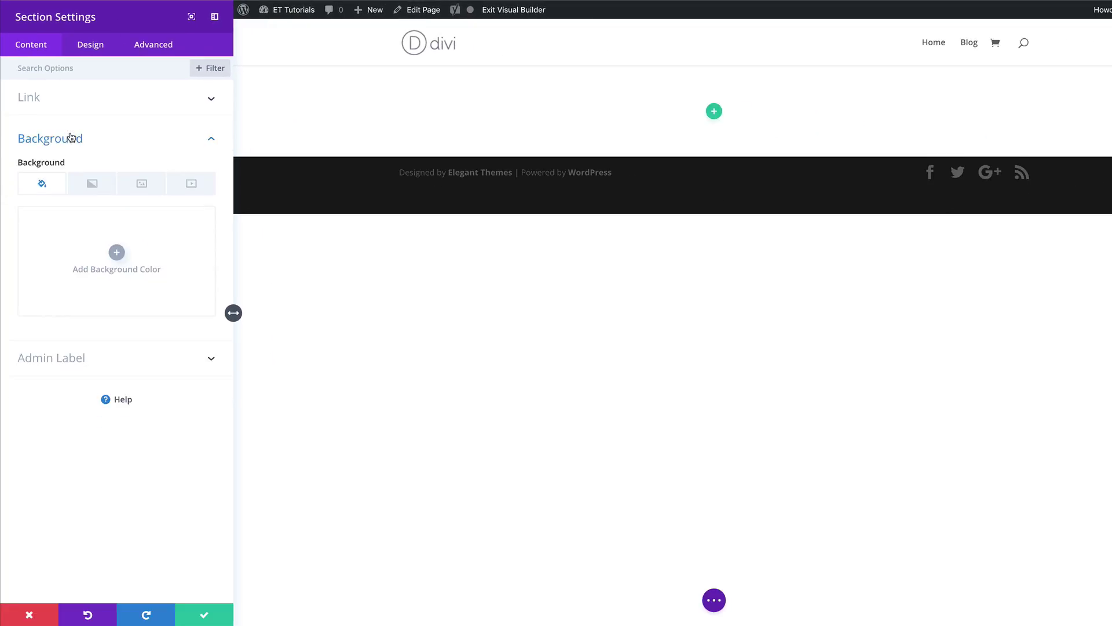
left_click(116, 253)
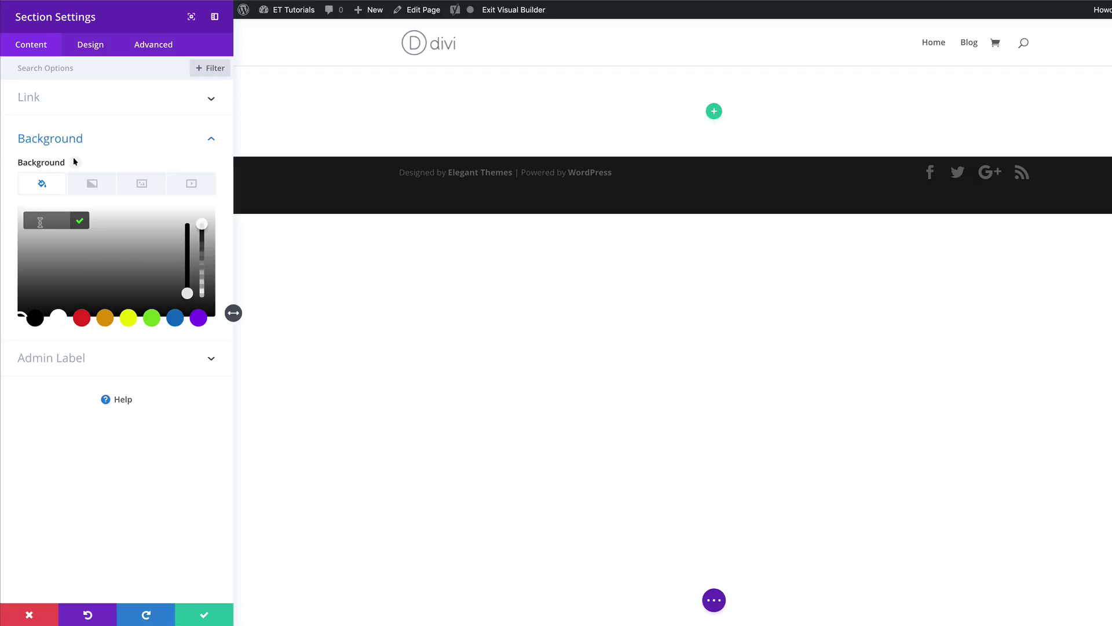
type("#0f0f0f")
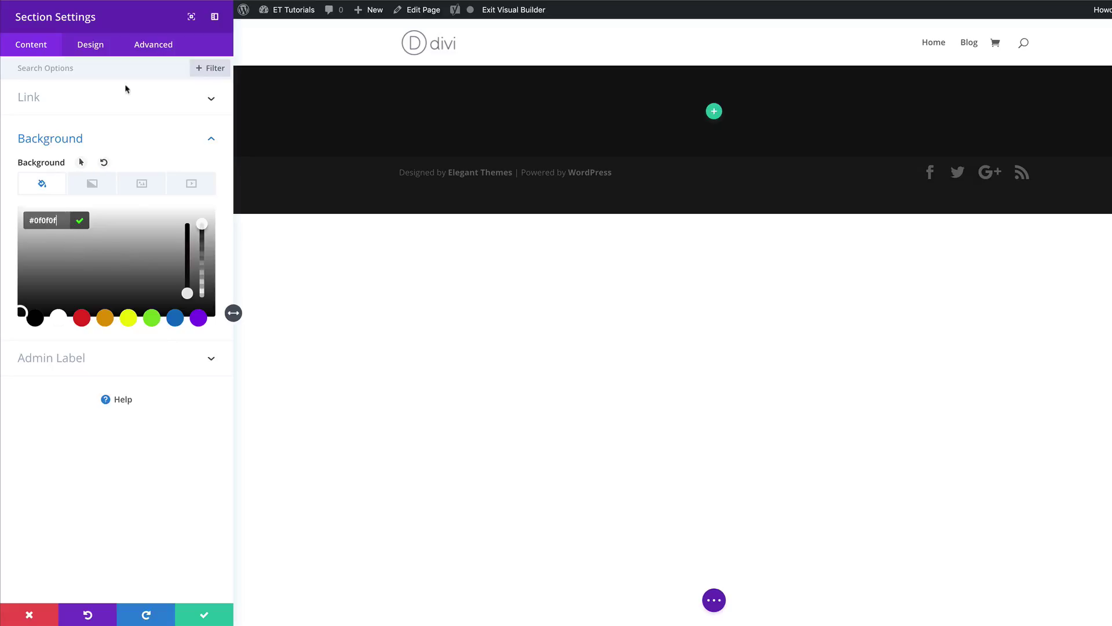
Give the section a bottom divider in the single smooth wave style, colored white (#ffffff)
left_click(89, 47)
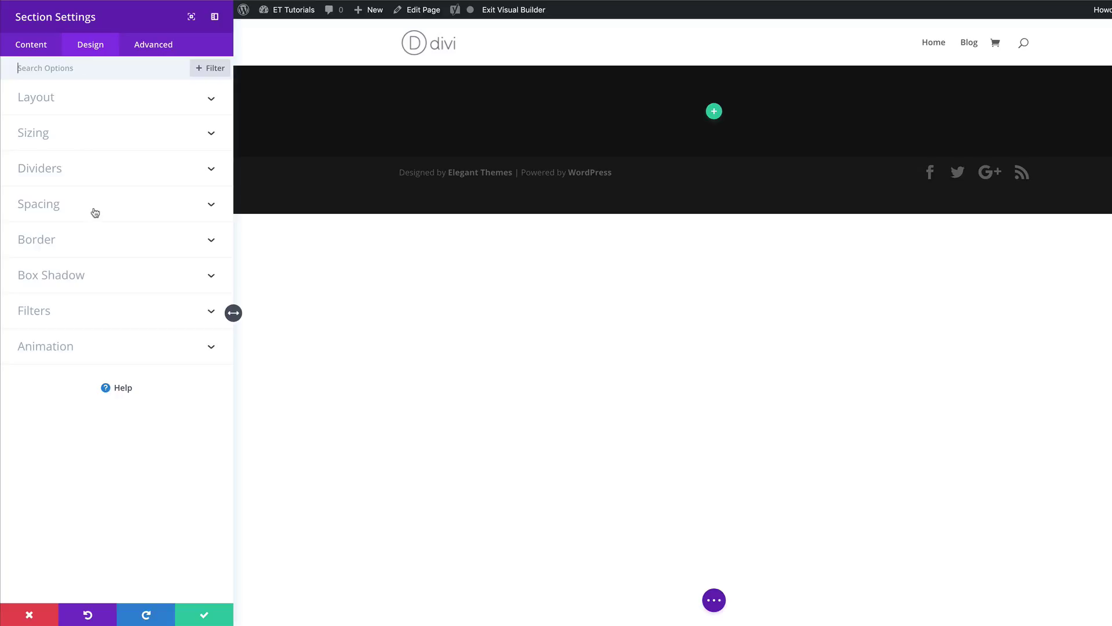
left_click(56, 172)
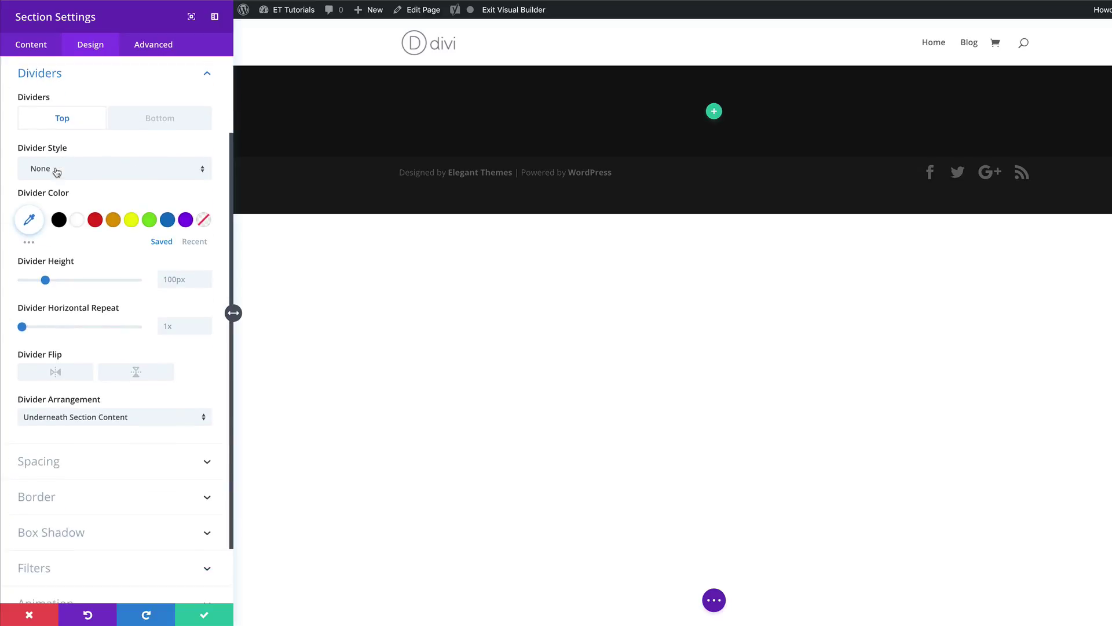
left_click(161, 119)
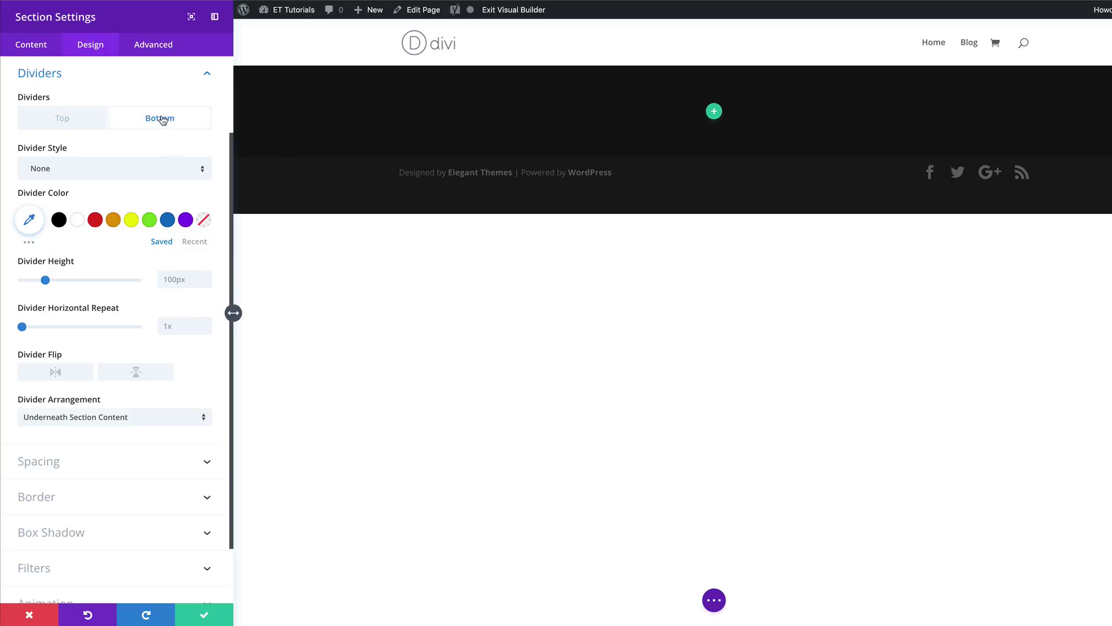
left_click(142, 170)
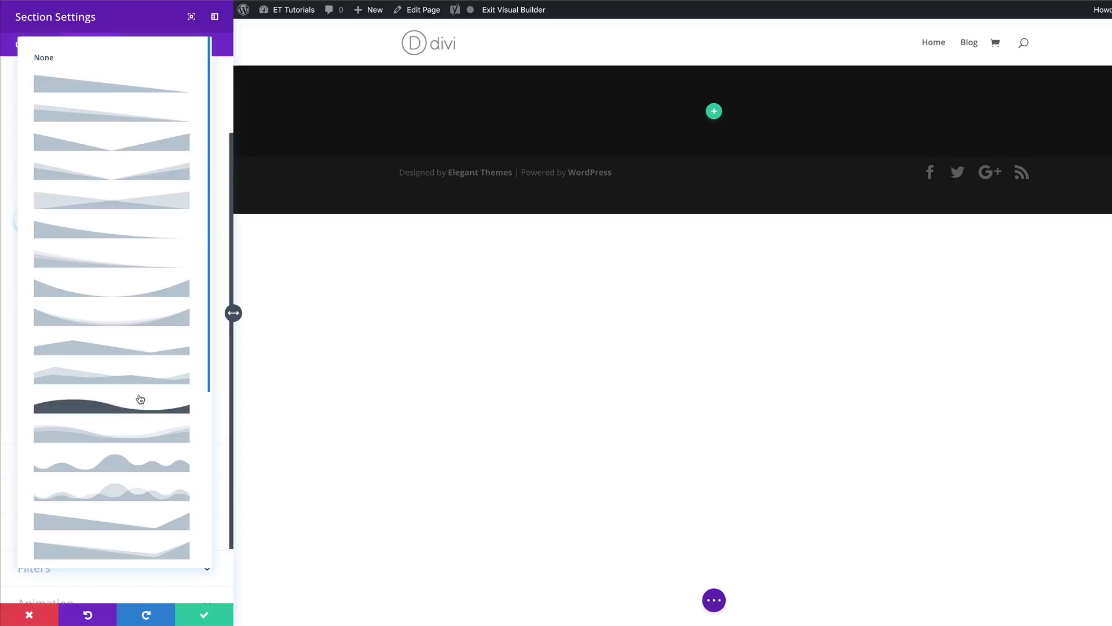
left_click(124, 409)
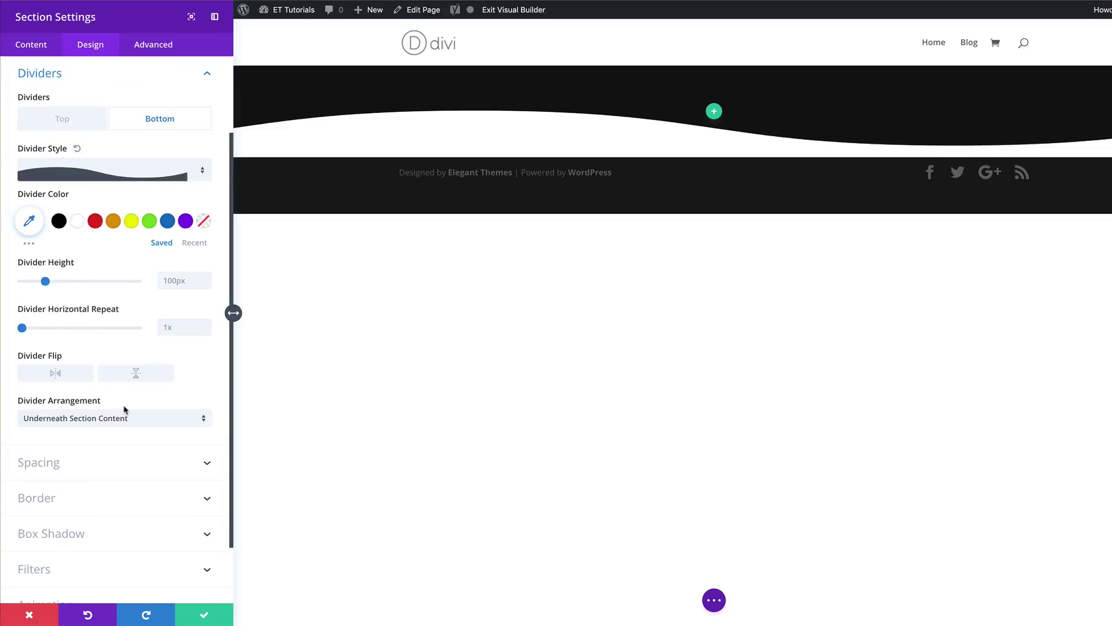
left_click(78, 222)
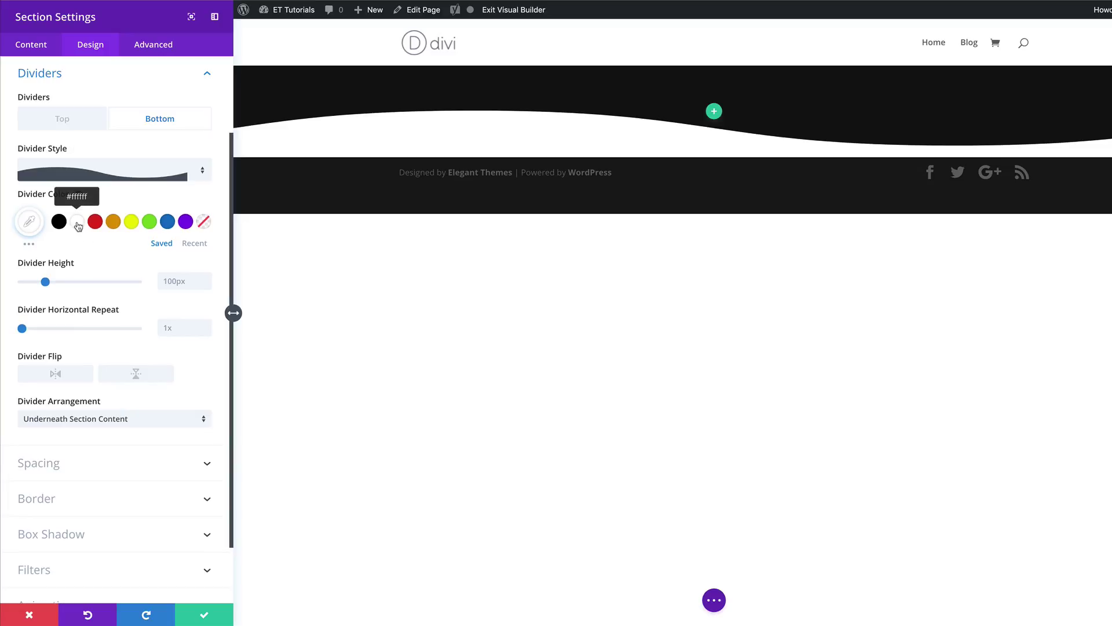
Set the bottom divider's height to 30px and its horizontal repeat to 10x
left_click(179, 285)
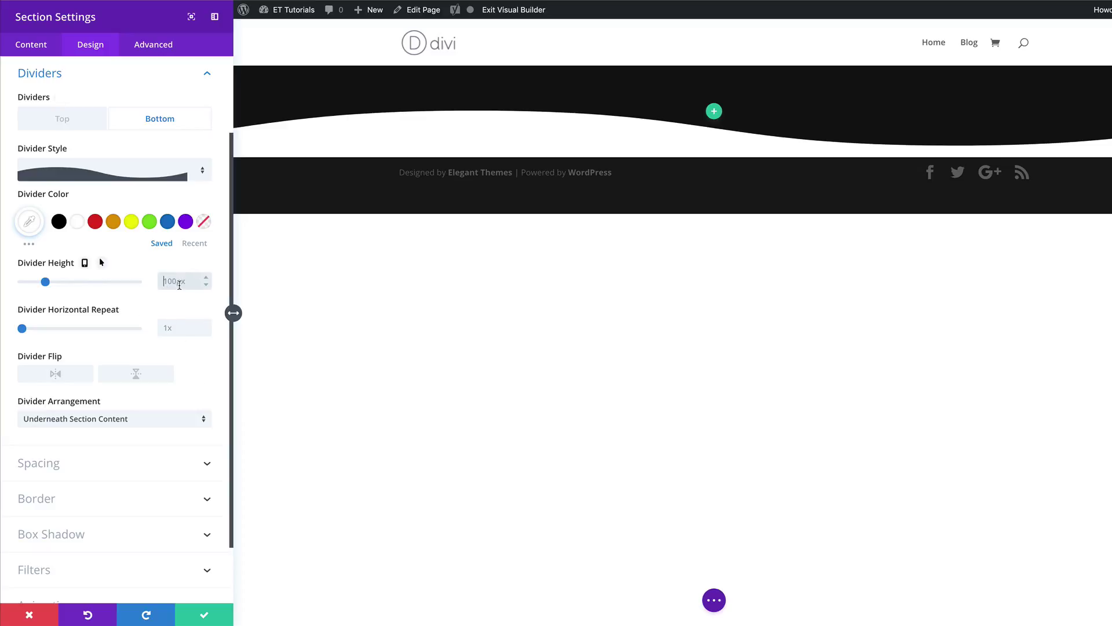
type("30px")
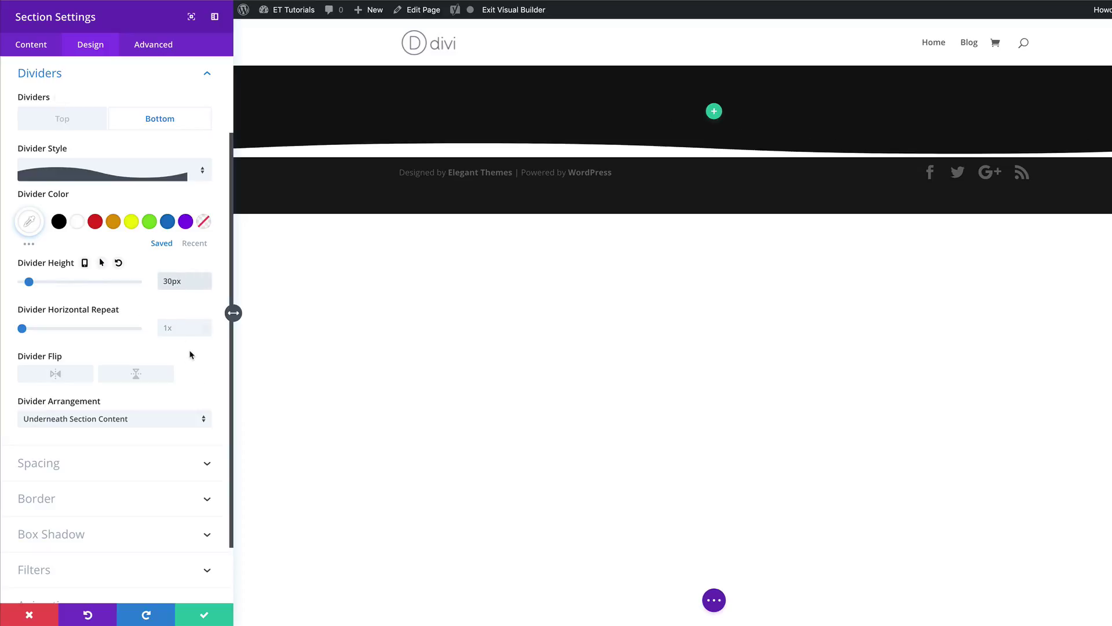
left_click(172, 329)
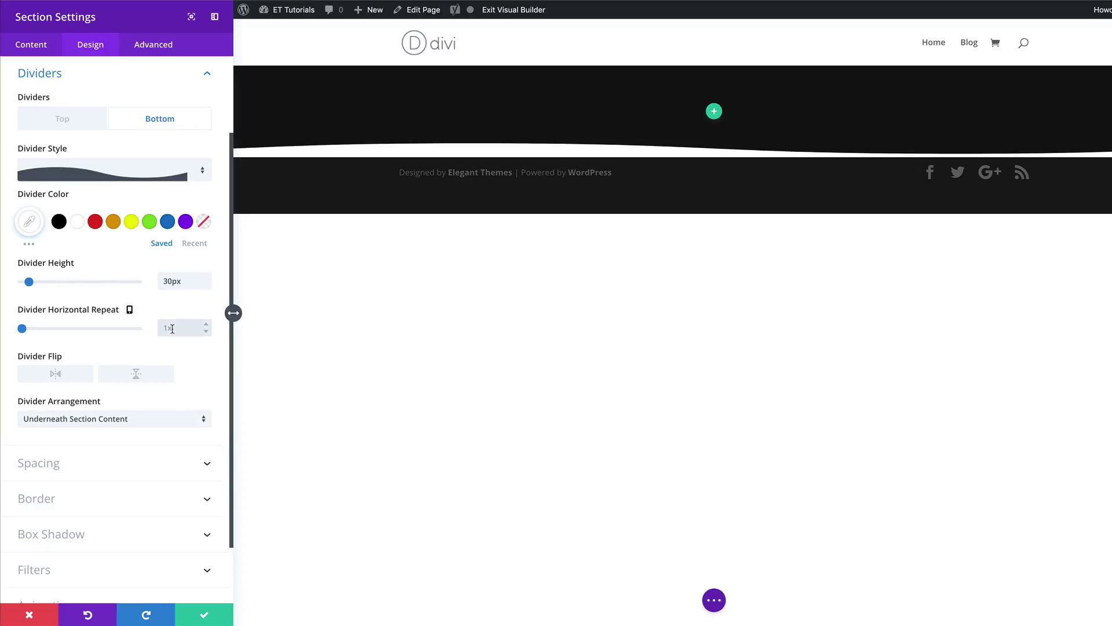
type("10x")
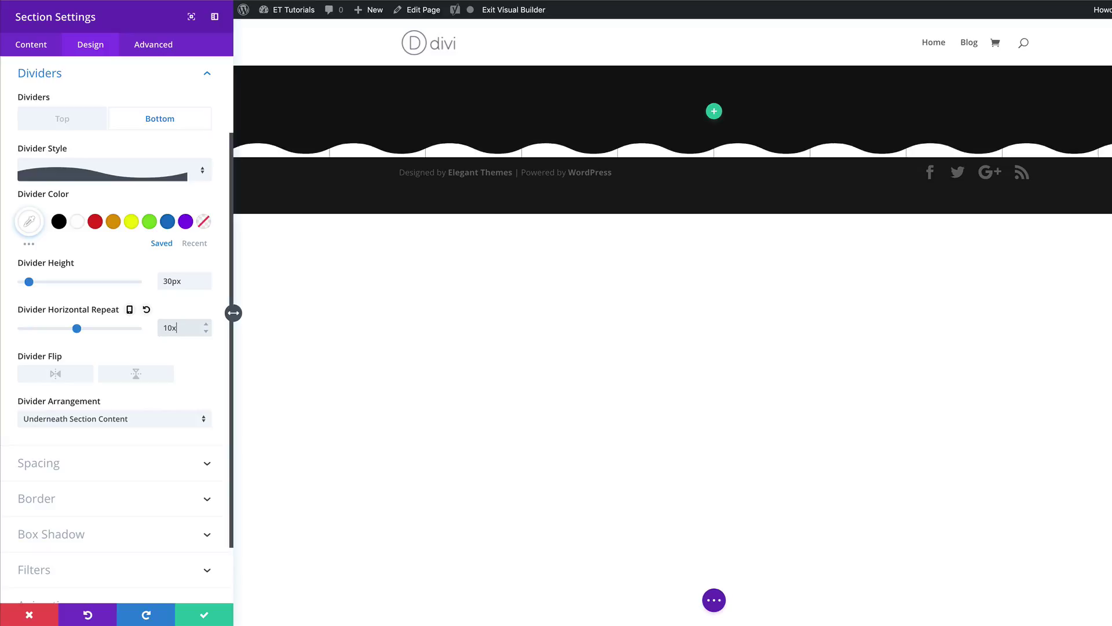
Set the bottom divider's horizontal repeat to 4x for tablet and phone, and return to the desktop values
left_click(129, 310)
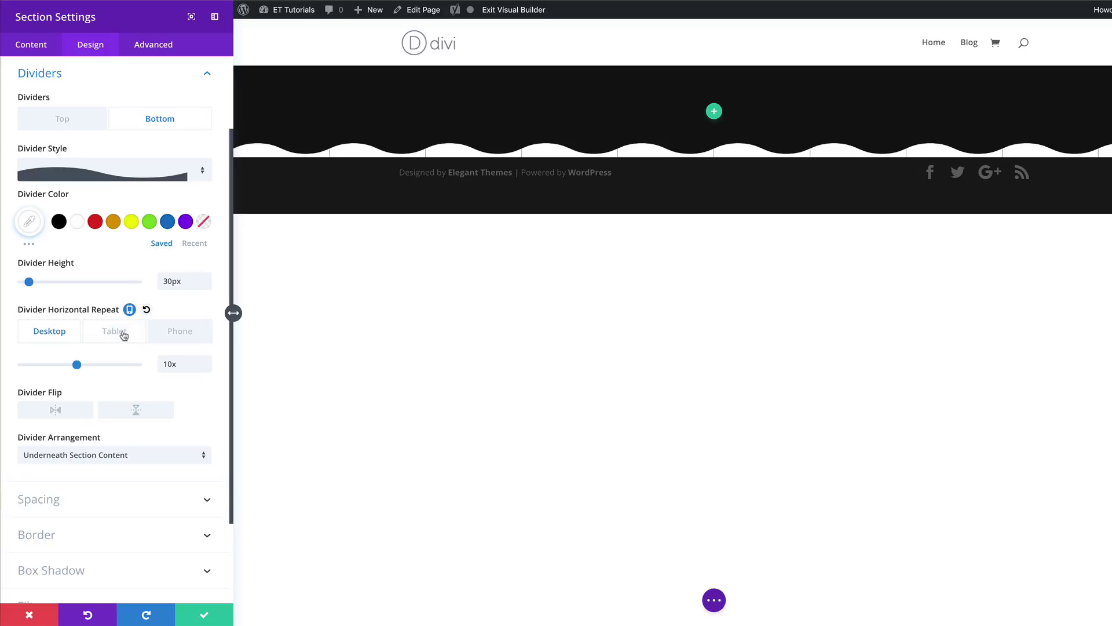
left_click(123, 335)
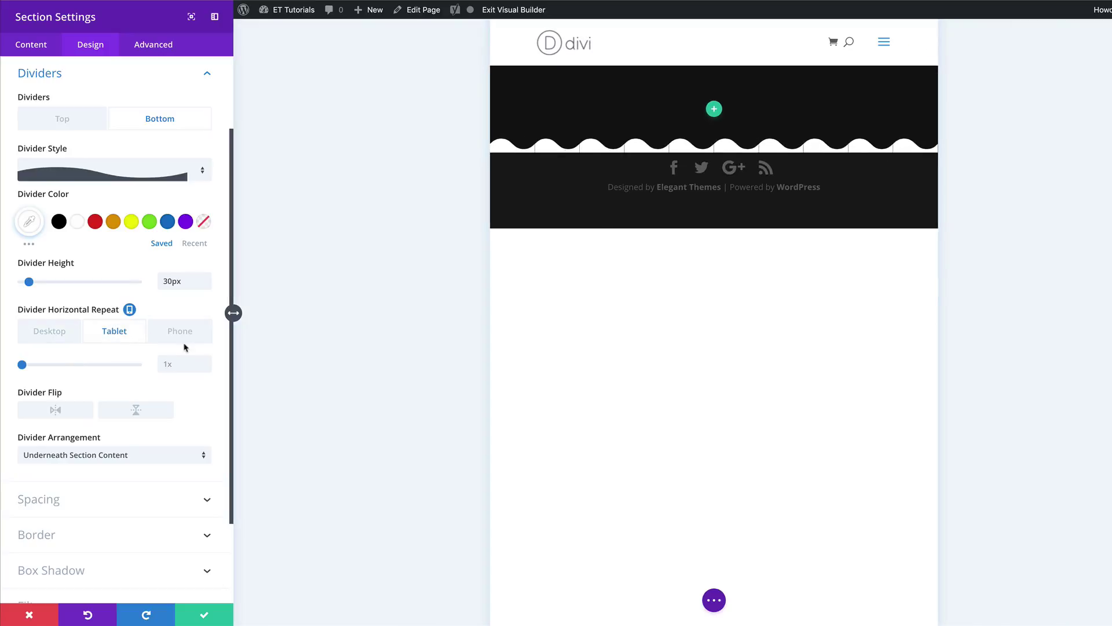
double_click(172, 362)
type("4x")
left_click(183, 333)
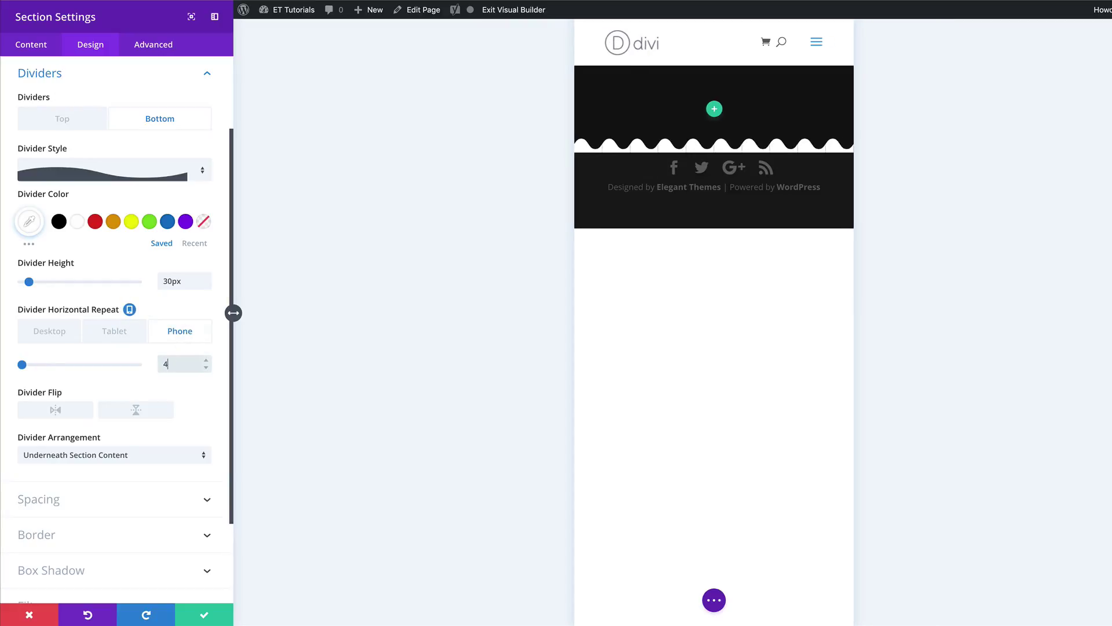
left_click(49, 331)
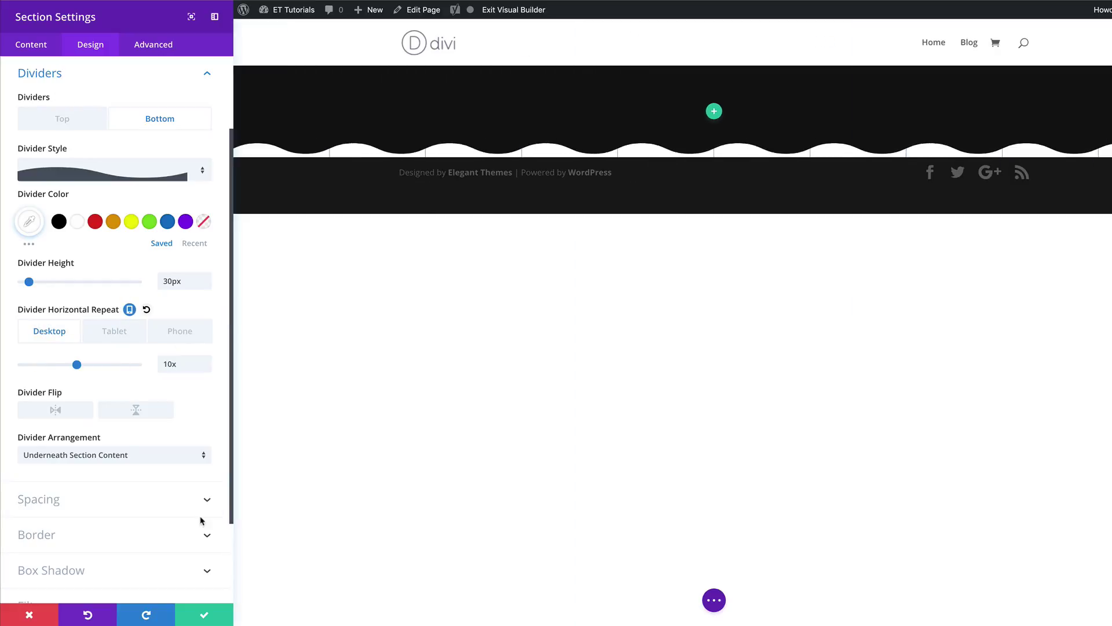
Set the section's desktop custom padding to 269px at the top and 674px at the bottom
scroll(113, 515, "down", 1)
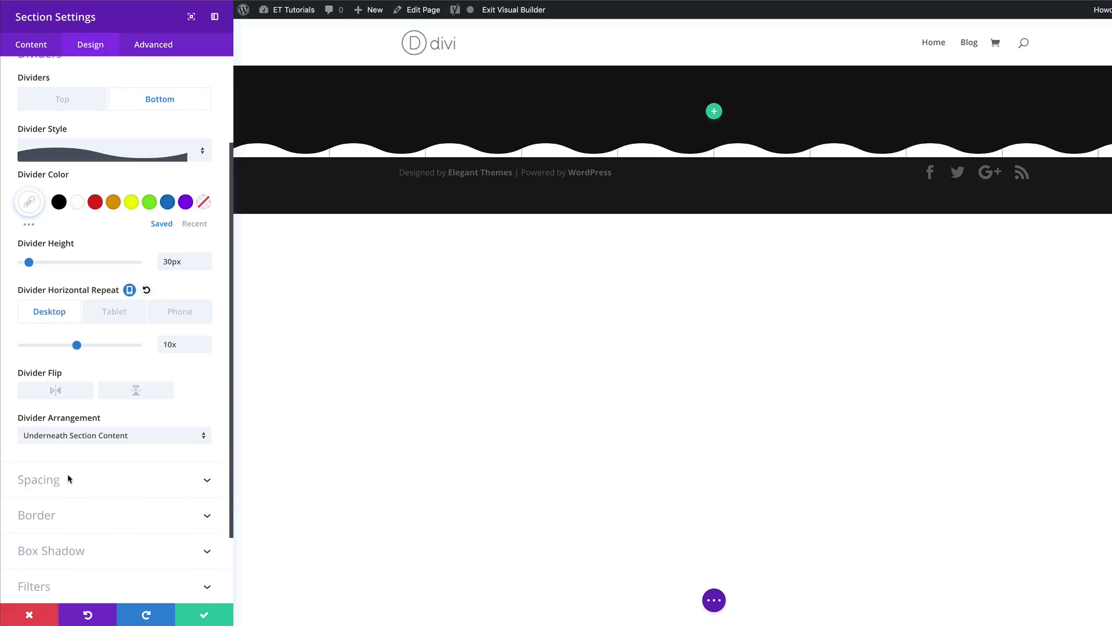
left_click(74, 487)
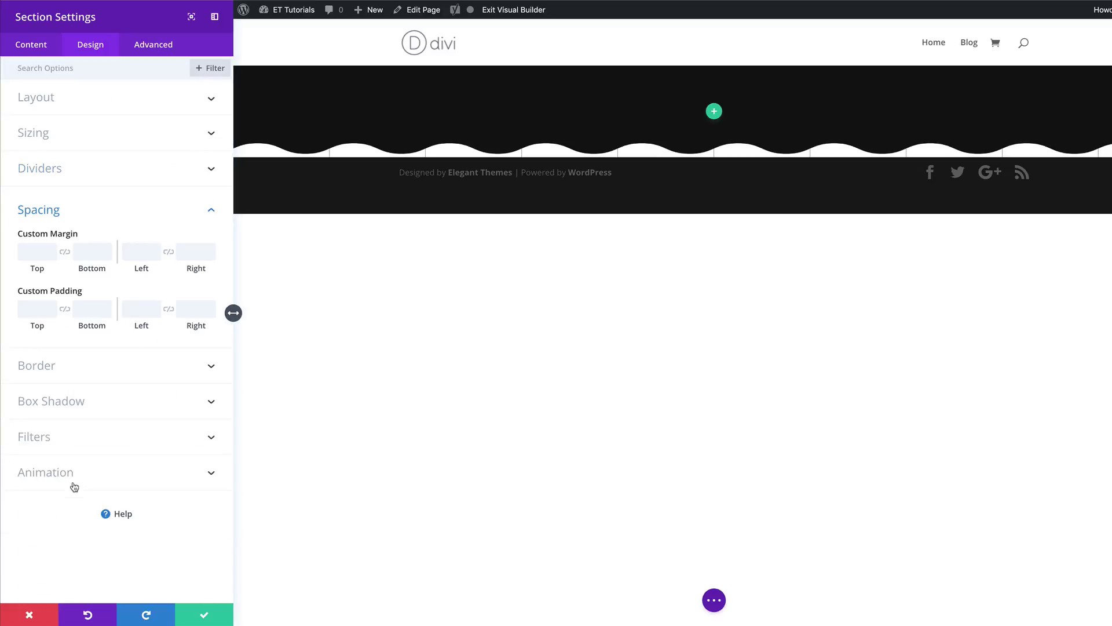
left_click(34, 309)
type("269px")
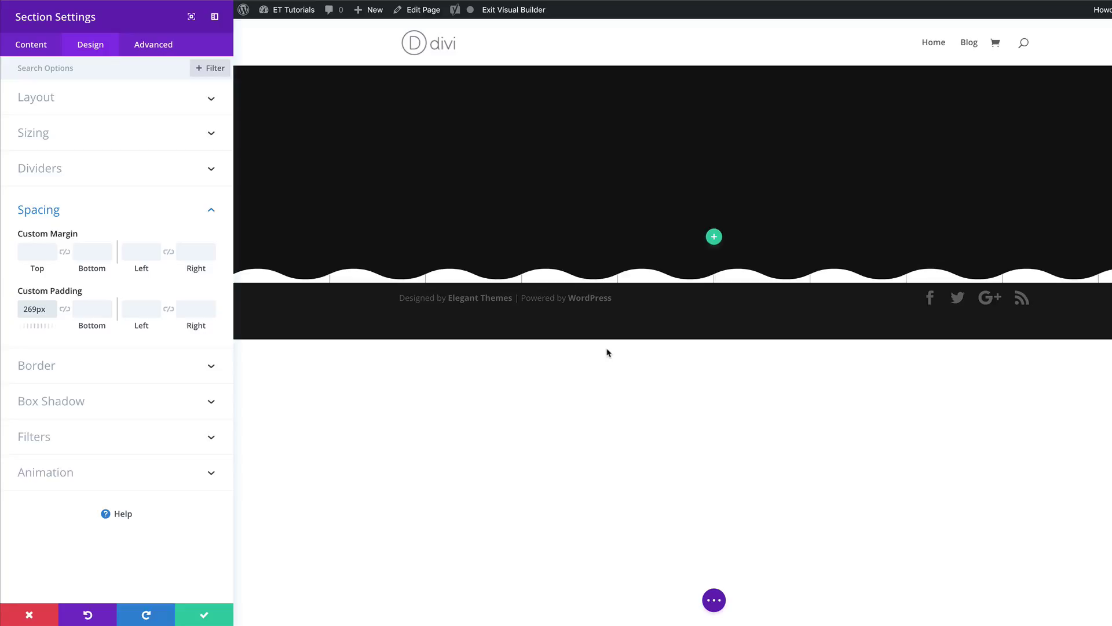
left_click(94, 309)
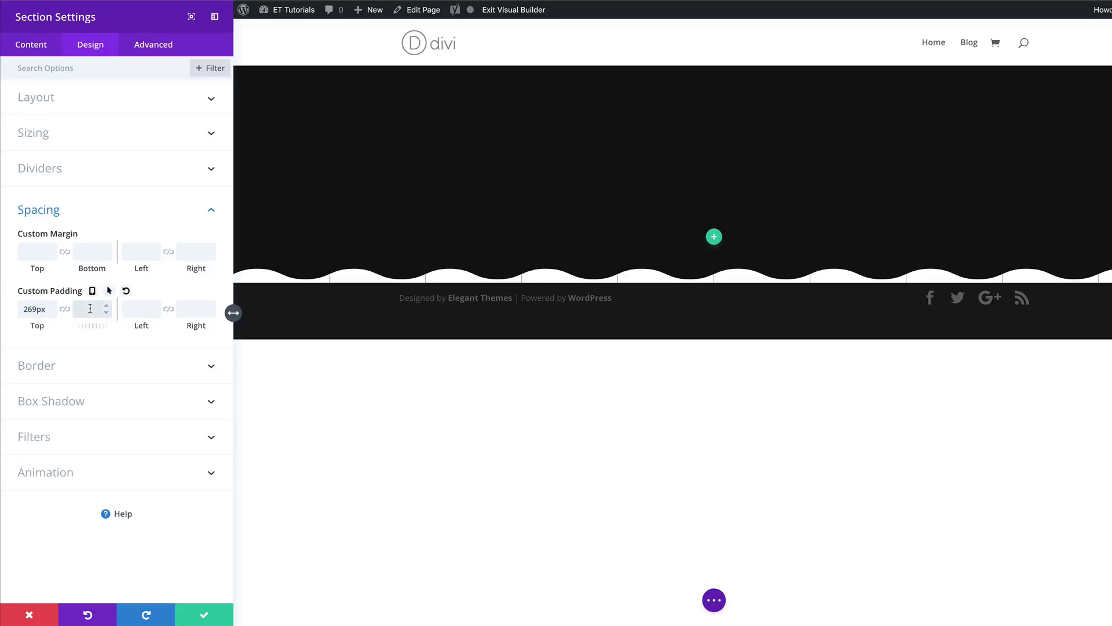
type("674px")
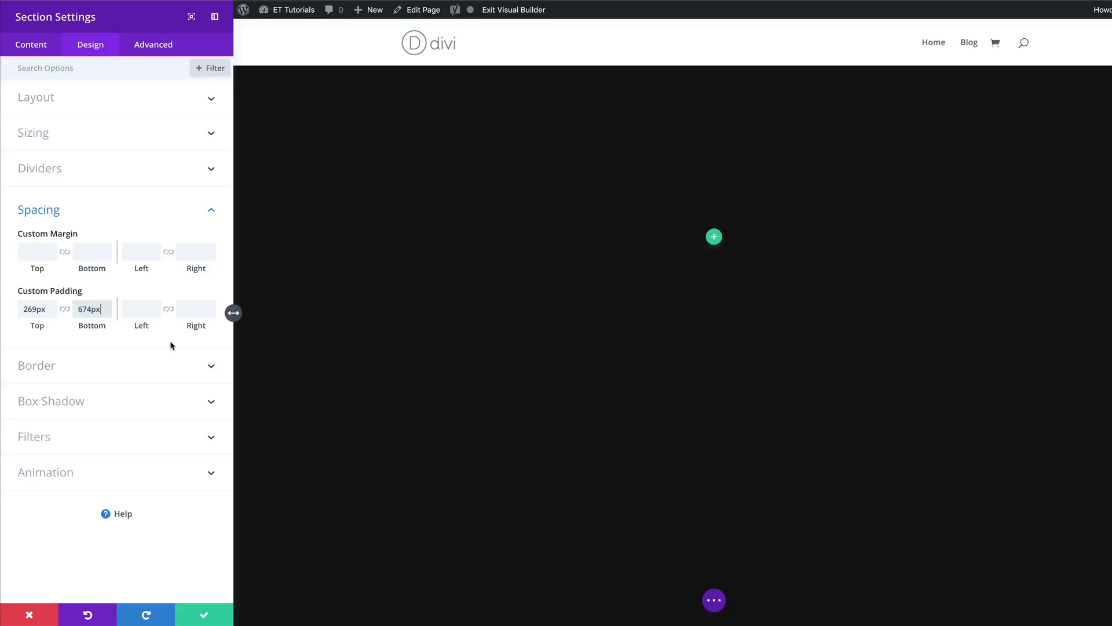
Enable responsive values for the section's custom padding and set the tablet top padding to 100px
mouse_move(96, 292)
left_click(91, 291)
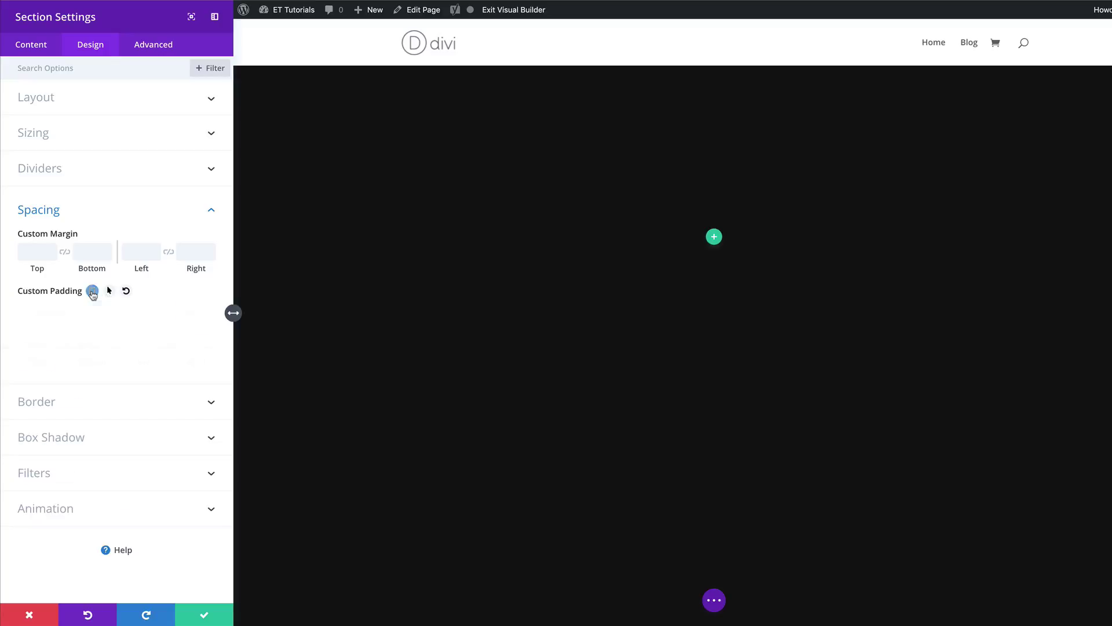
left_click(115, 313)
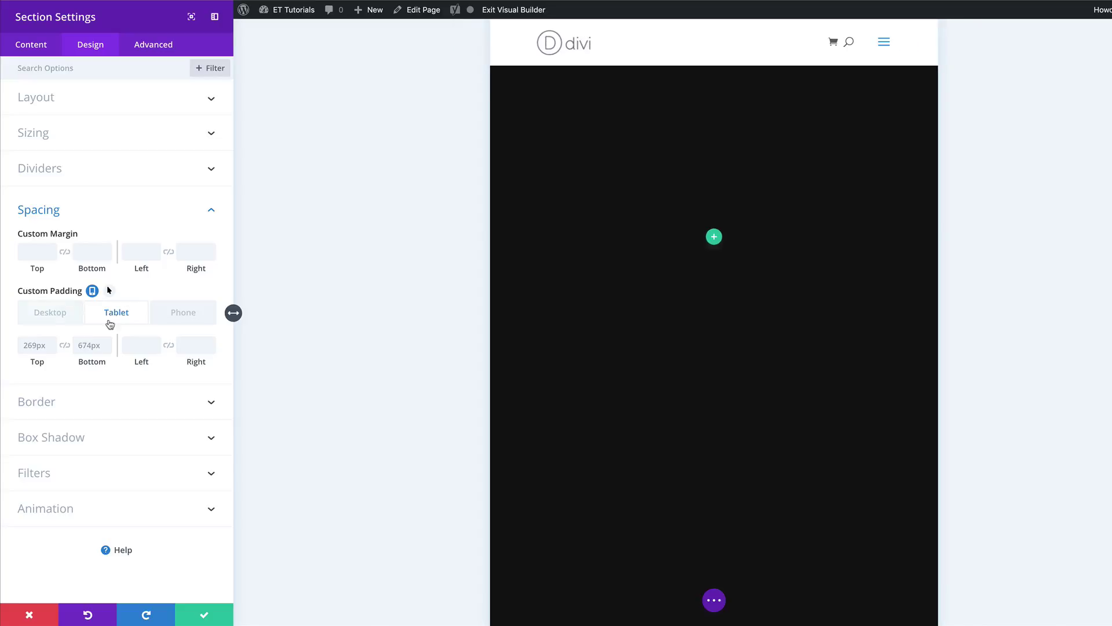
left_click(34, 346)
type("100px")
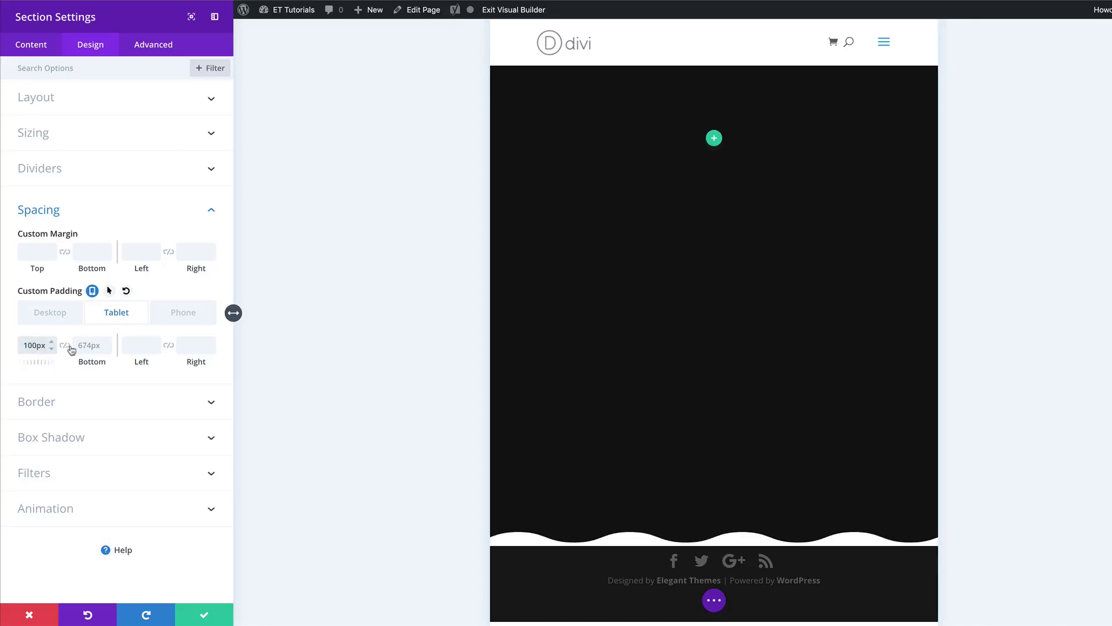
Set the section's tablet bottom padding to 200px and its phone padding to 100px top and 200px bottom, and save the section settings
left_click(81, 346)
type("200px")
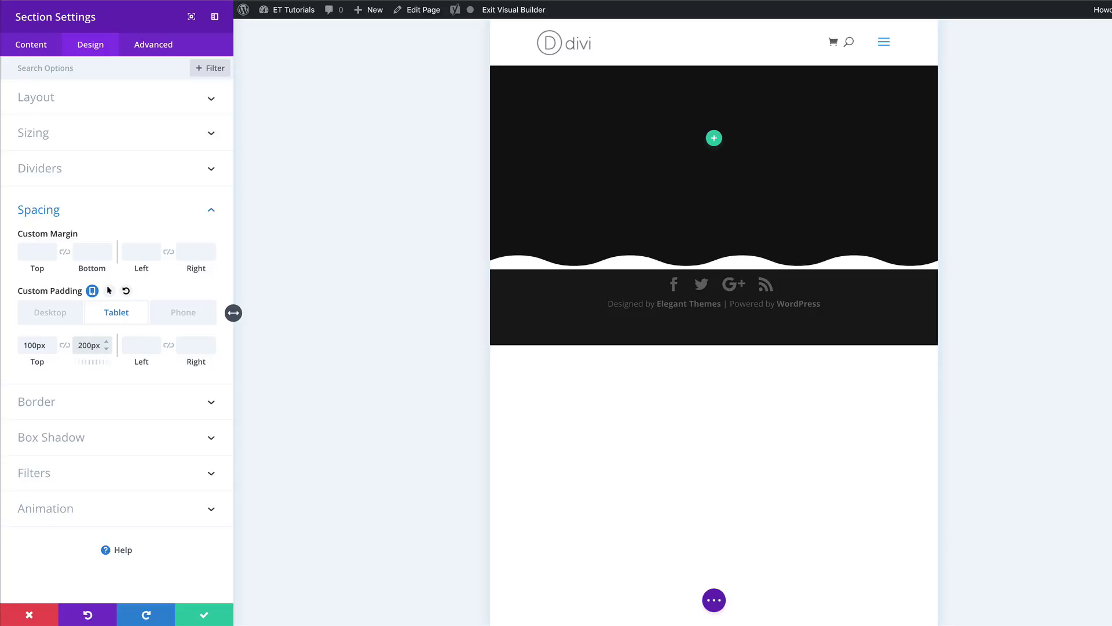
left_click(195, 317)
left_click(19, 345)
type("100")
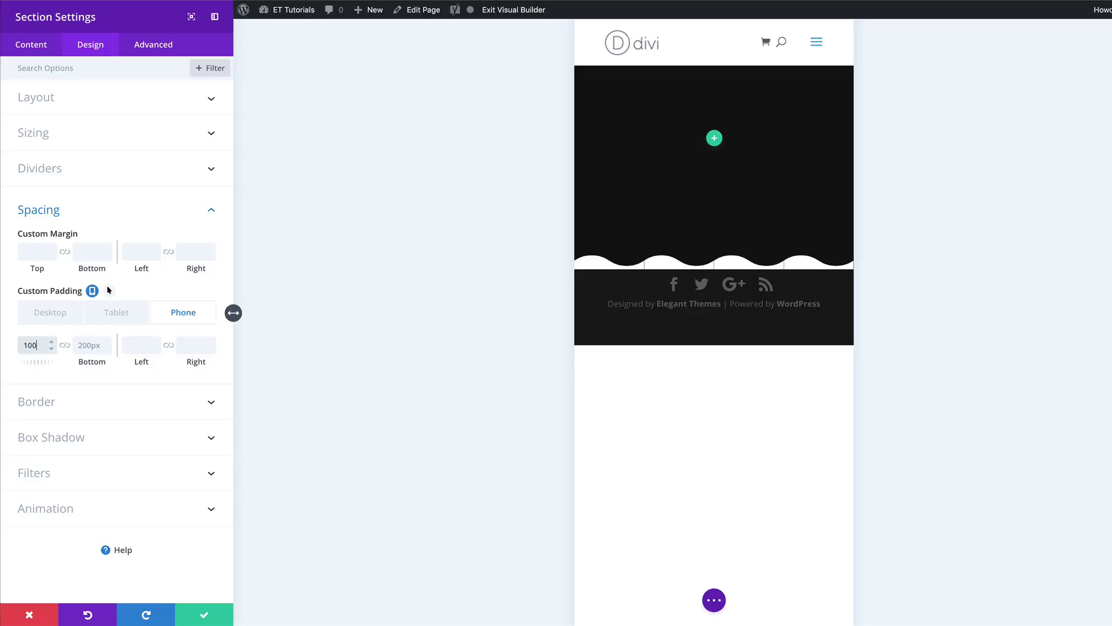
key("Tab")
type("2")
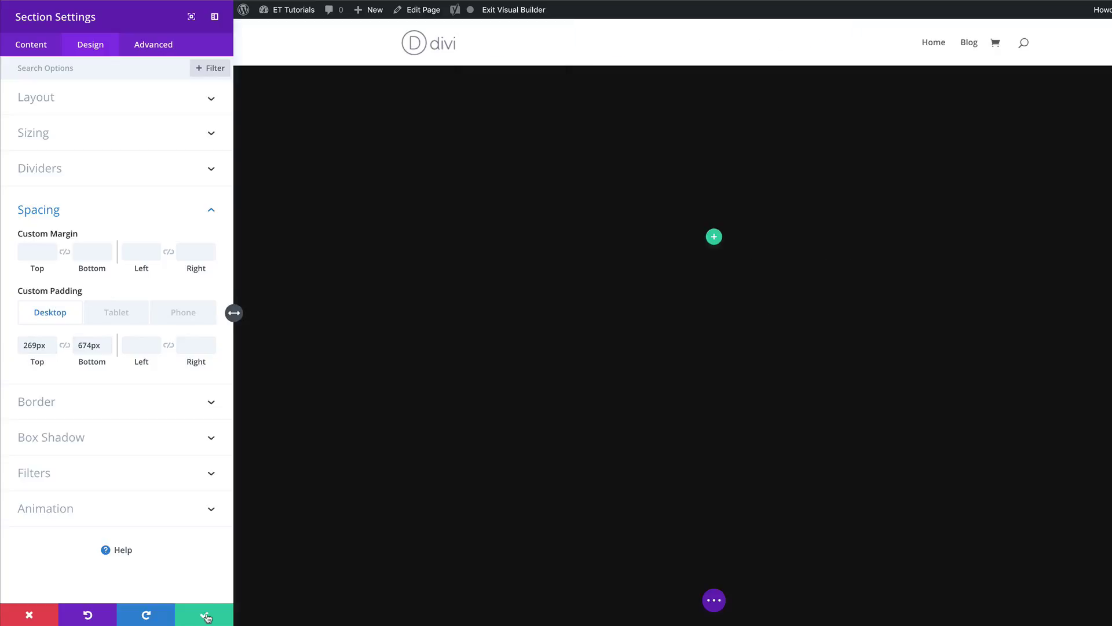
left_click(205, 616)
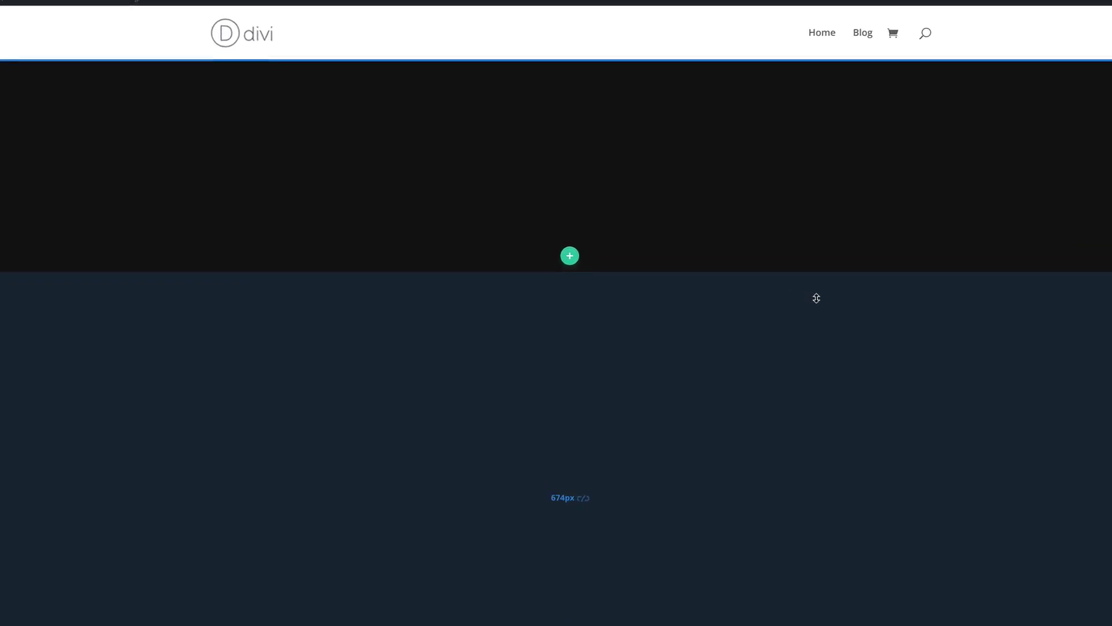
Insert a single-column row into the dark section without adding a module to it
scroll(771, 258, "down", 5)
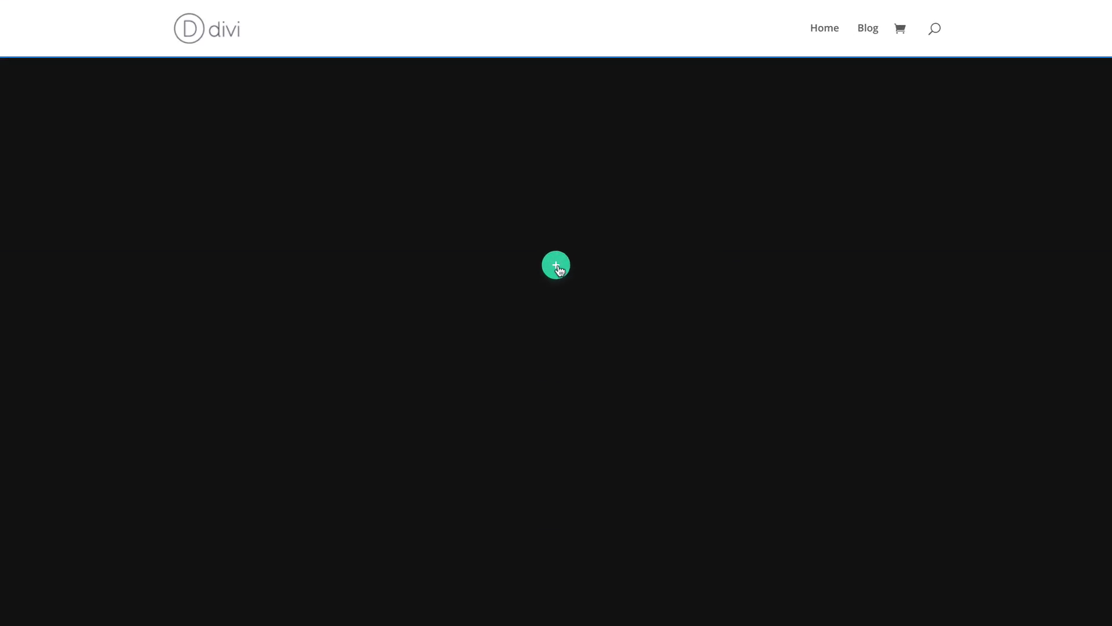
left_click(556, 266)
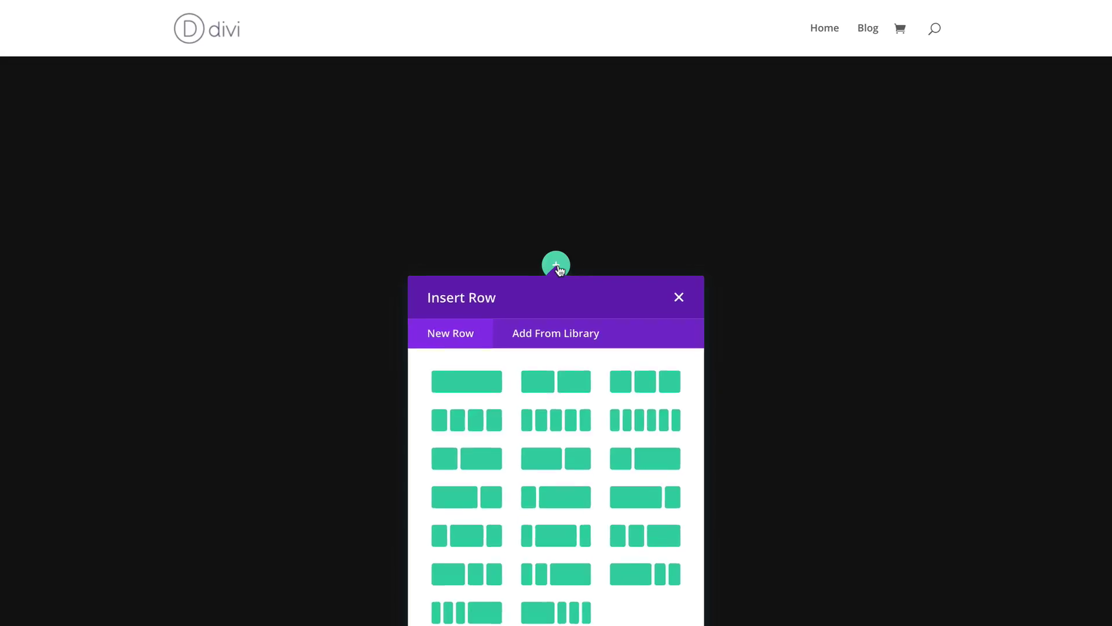
left_click(477, 382)
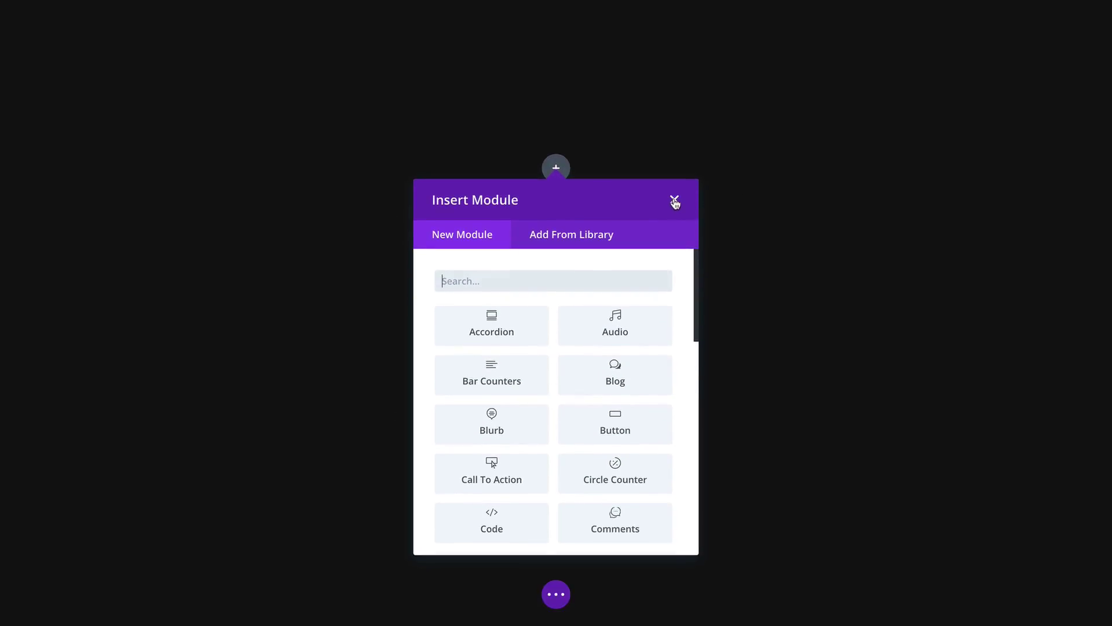
left_click(673, 200)
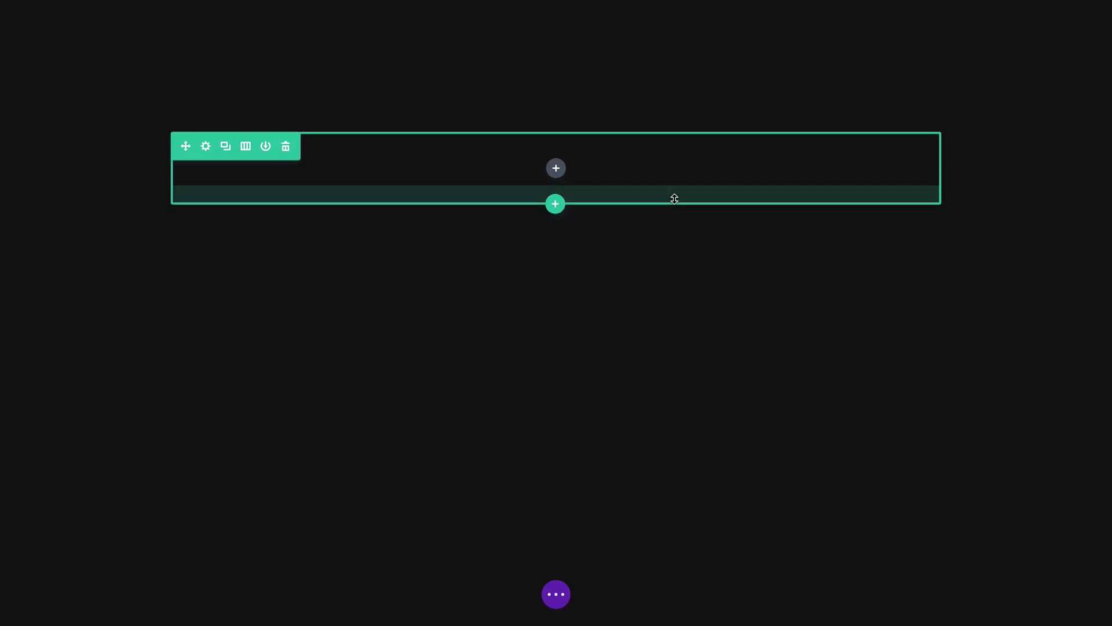
Make the new row fullwidth and save the row settings
left_click(207, 149)
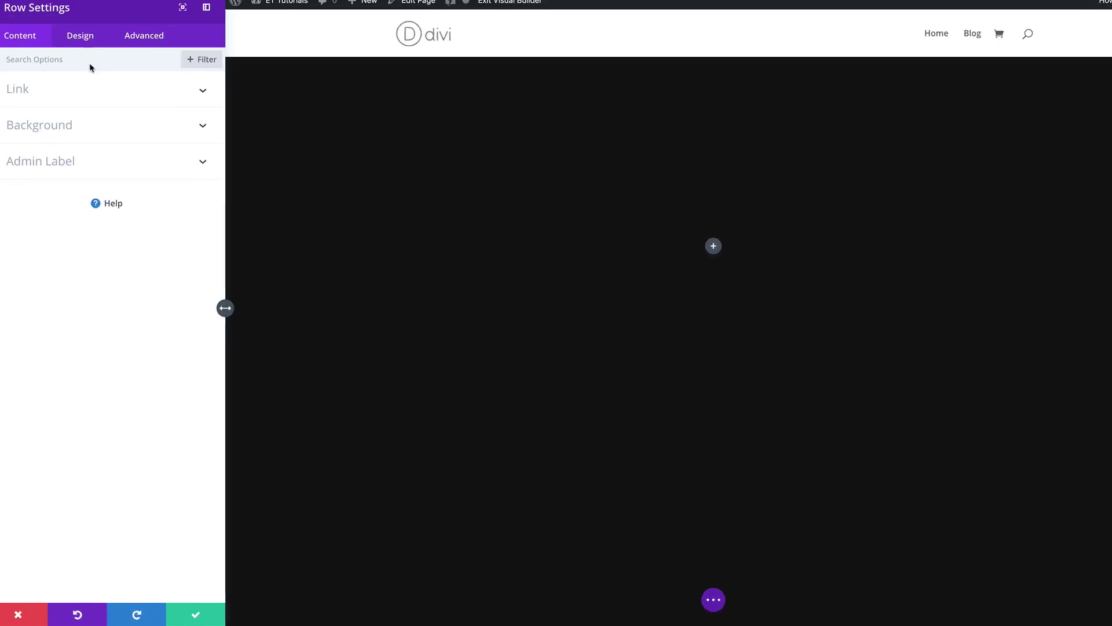
left_click(103, 45)
left_click(75, 134)
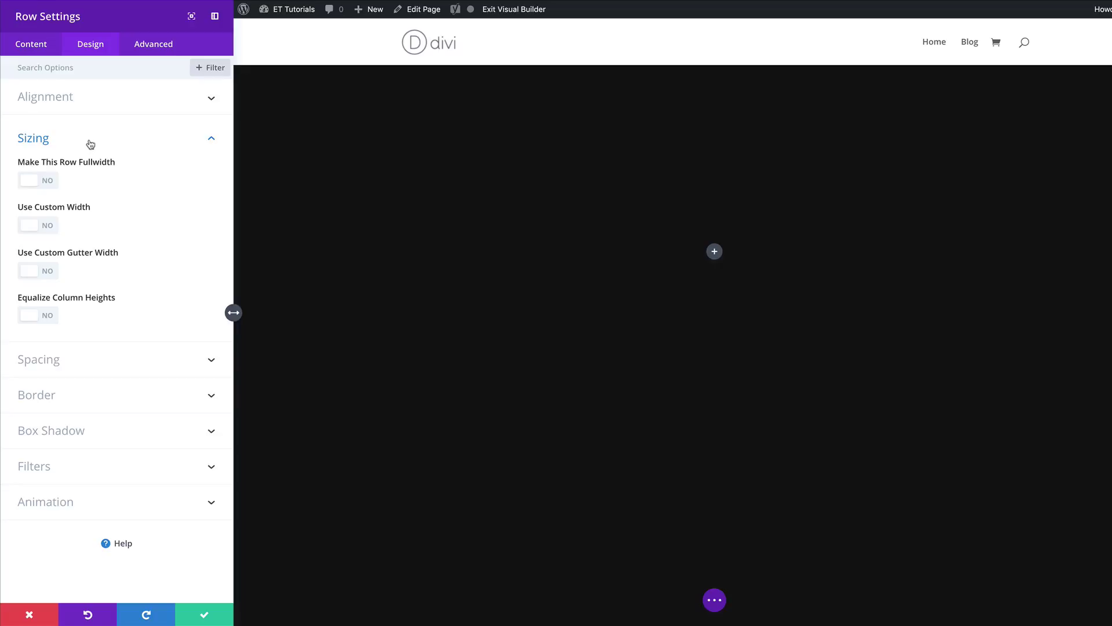
left_click(50, 180)
left_click(205, 614)
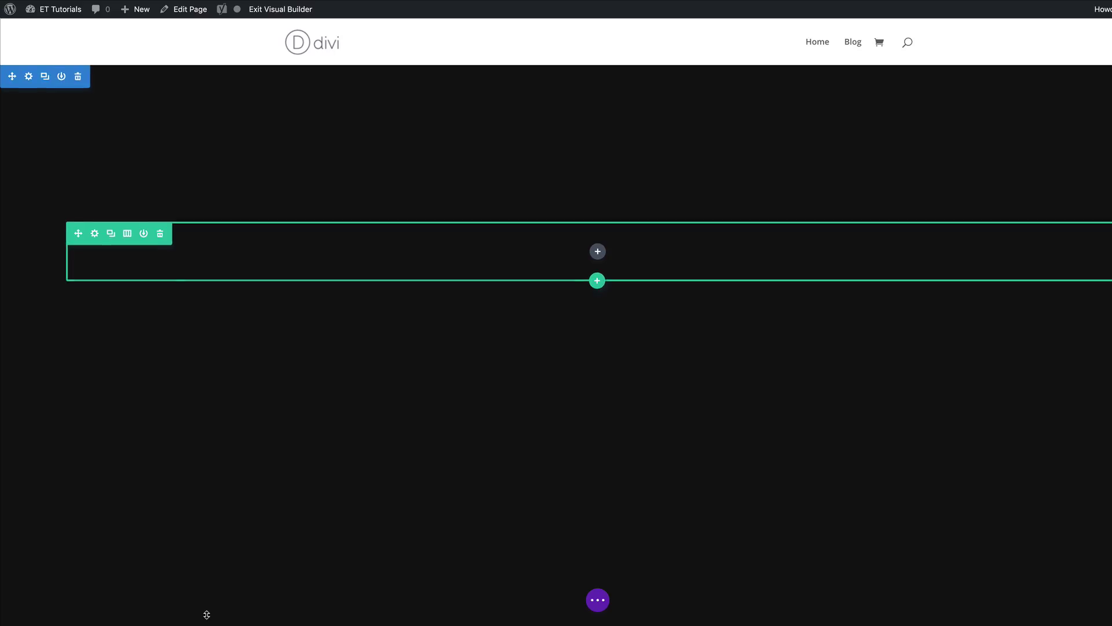
Search the modules for "text" and insert a Text module into the fullwidth row
mouse_move(600, 384)
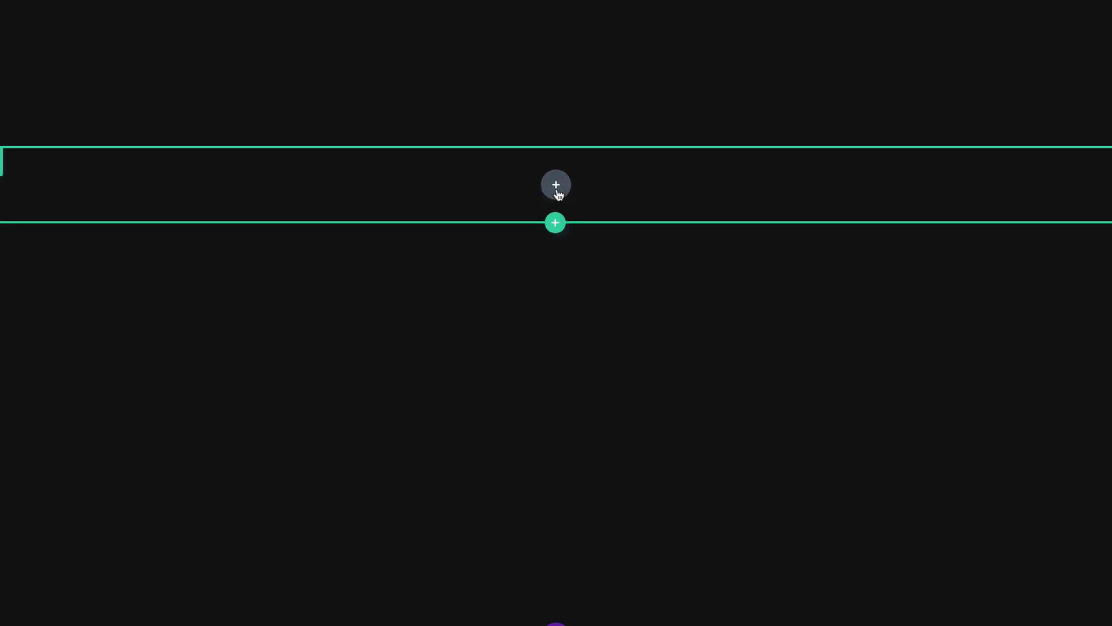
left_click(599, 253)
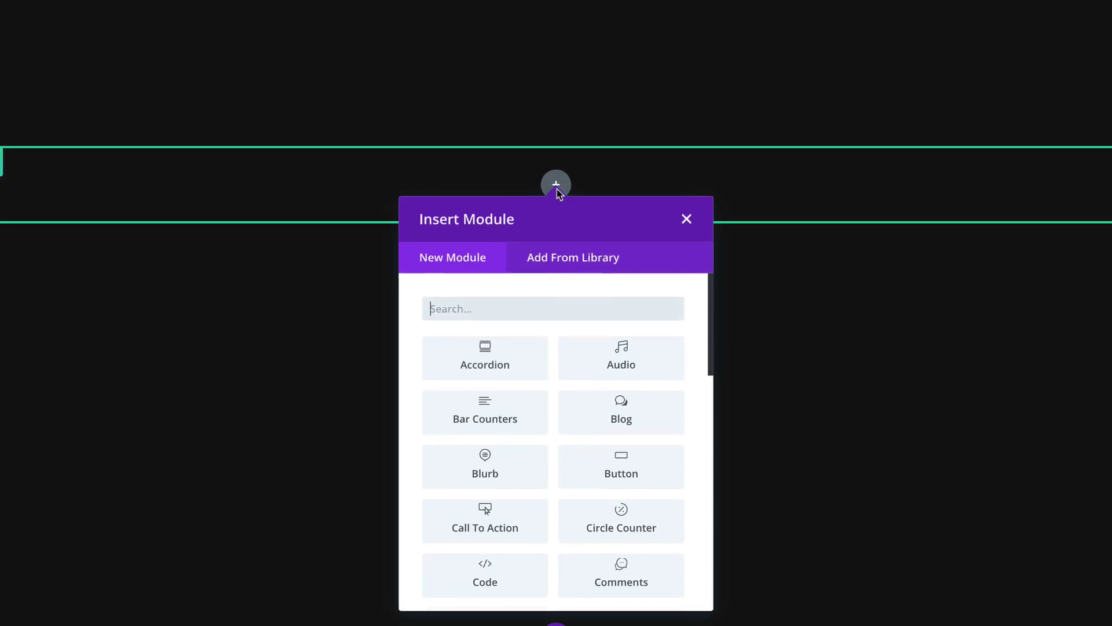
left_click(522, 301)
type("text")
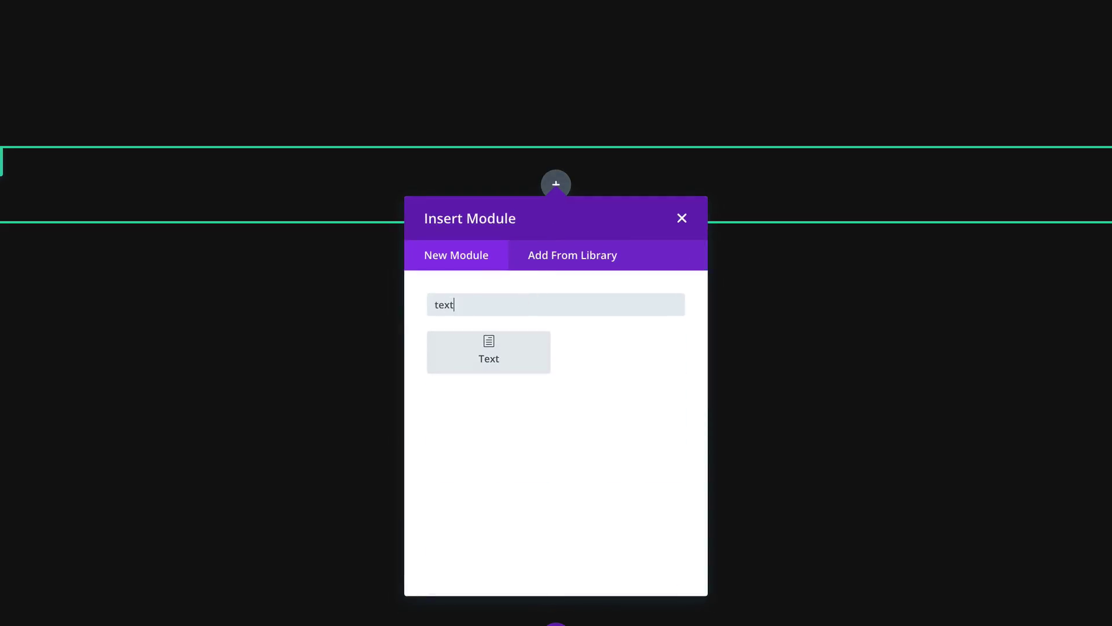
left_click(502, 350)
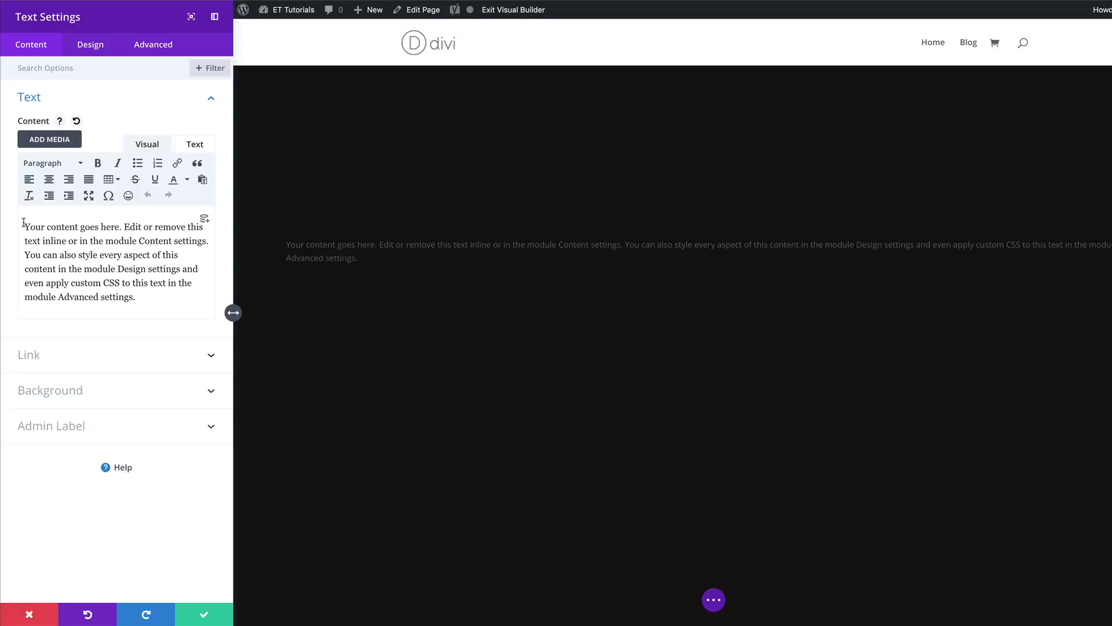
Replace the module's placeholder text with "Follow the arrows to discover our services" and format it as Heading 1
key("ctrl+a")
type("Follow the arrows to discover our services")
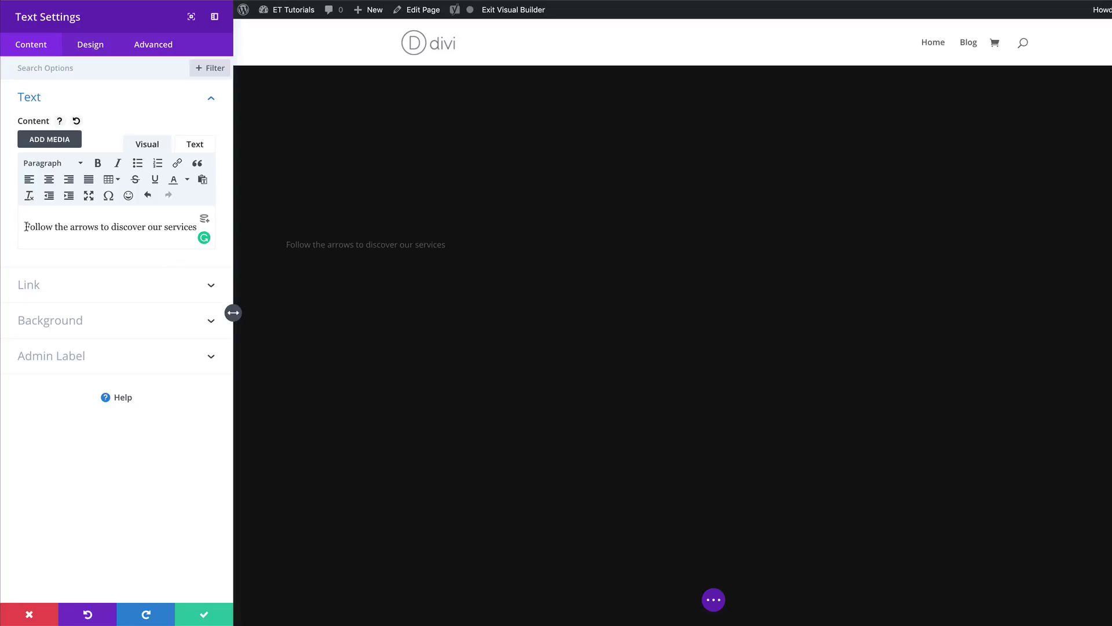
double_click(153, 227)
triple_click(144, 226)
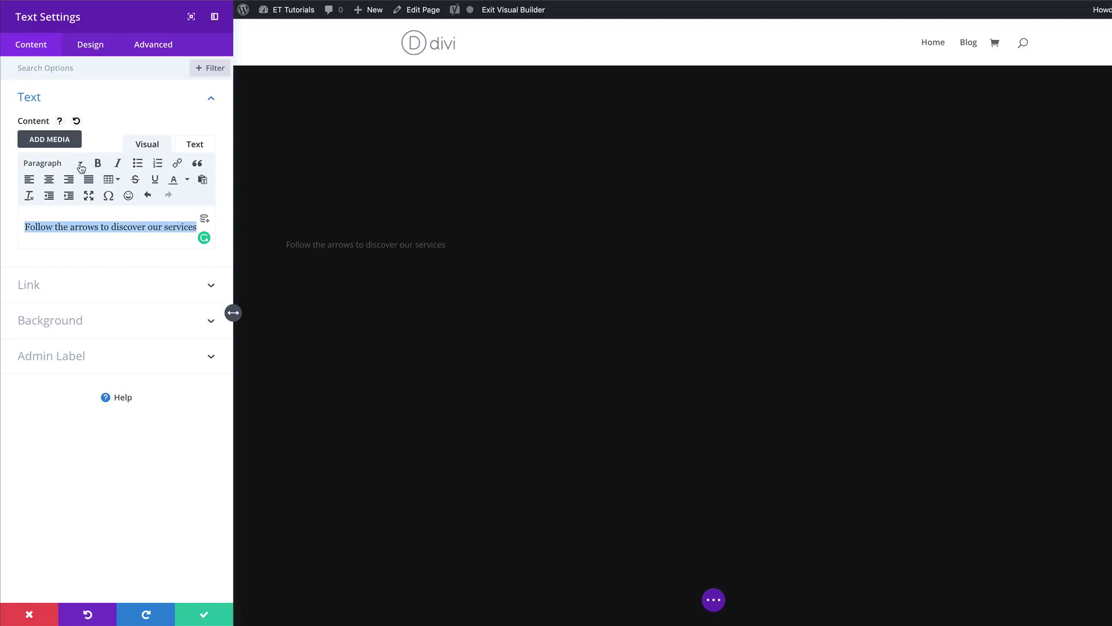
left_click(82, 166)
left_click(87, 210)
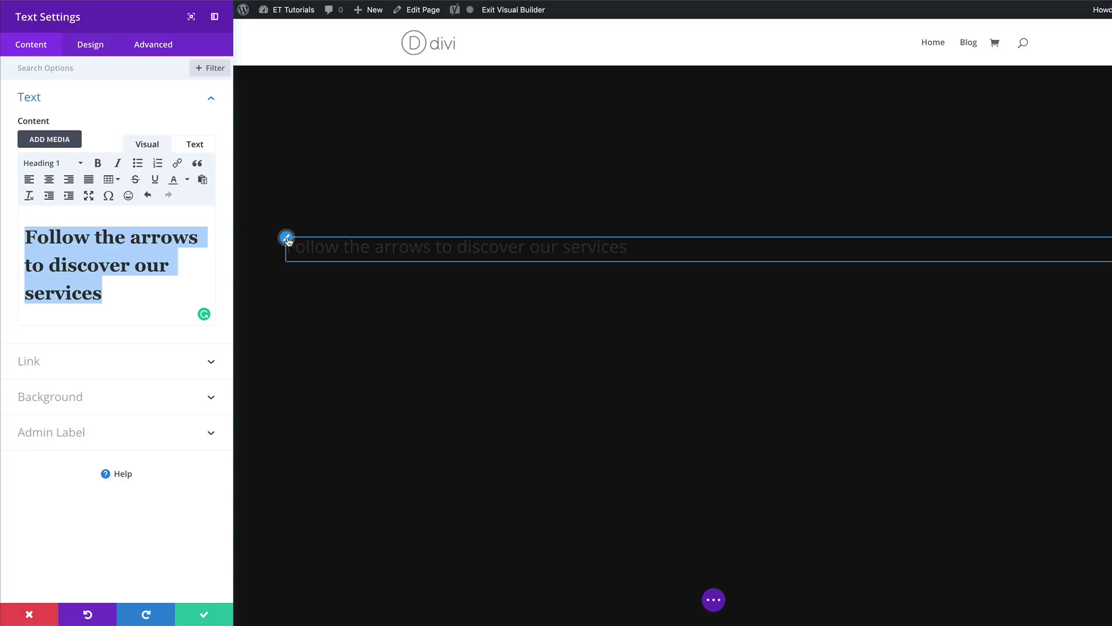
Style the H1 heading text with the Didact Gothic font, bold weight, center alignment and white color
left_click(287, 238)
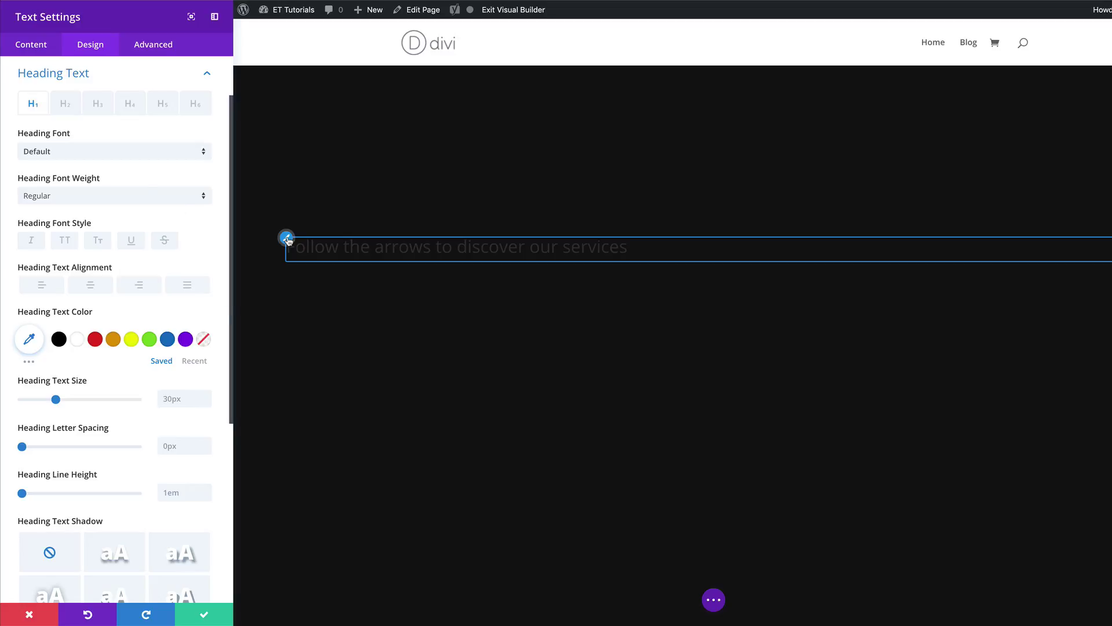
left_click(82, 152)
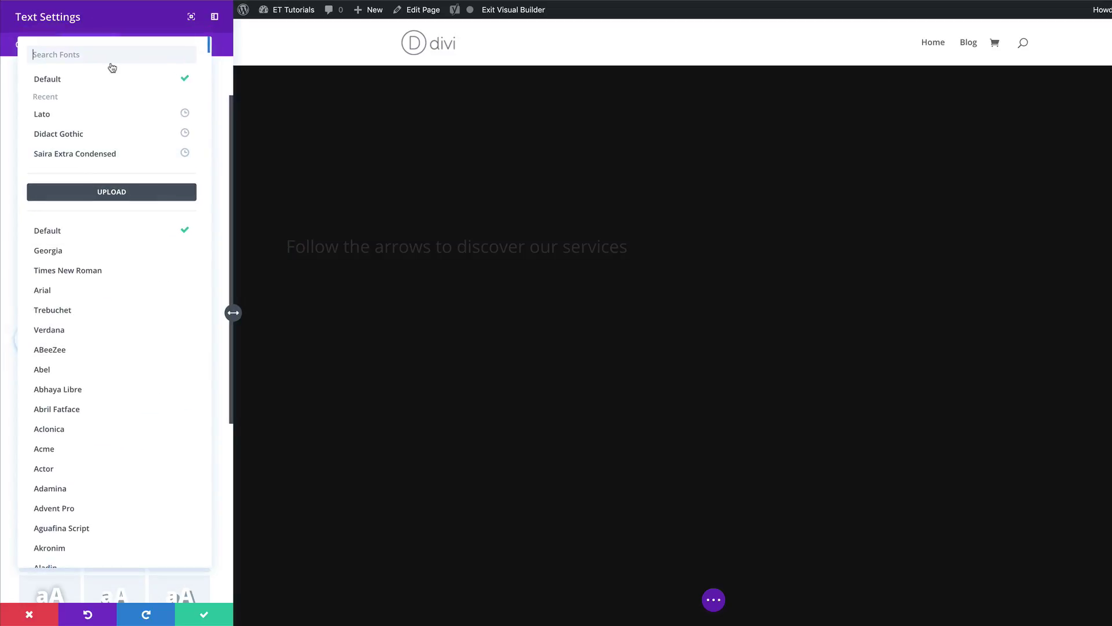
left_click(95, 134)
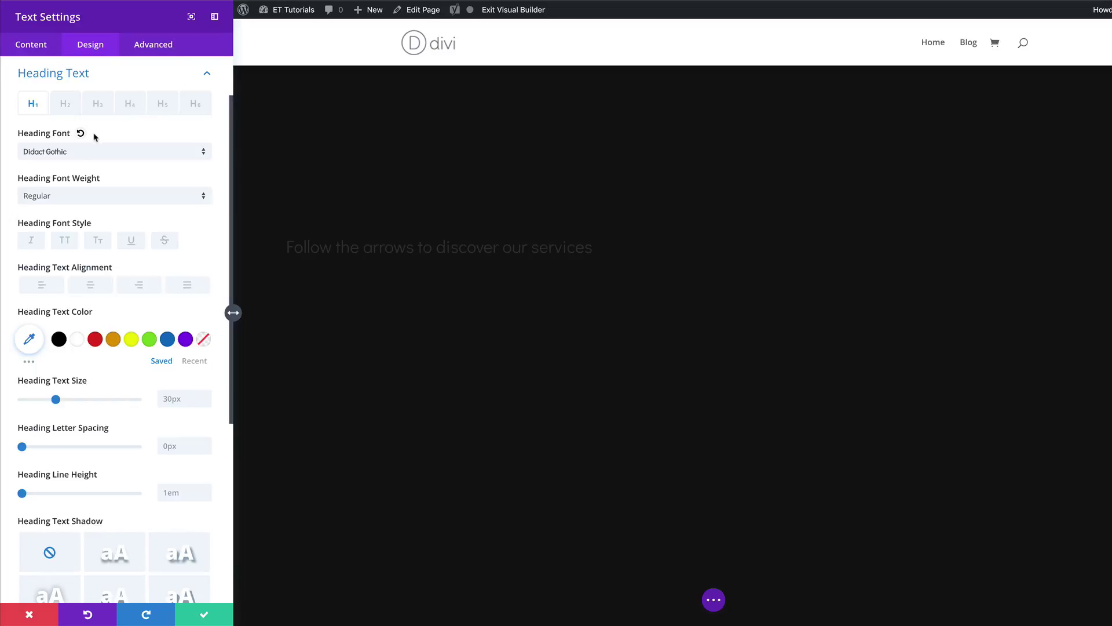
left_click(77, 196)
left_click(63, 228)
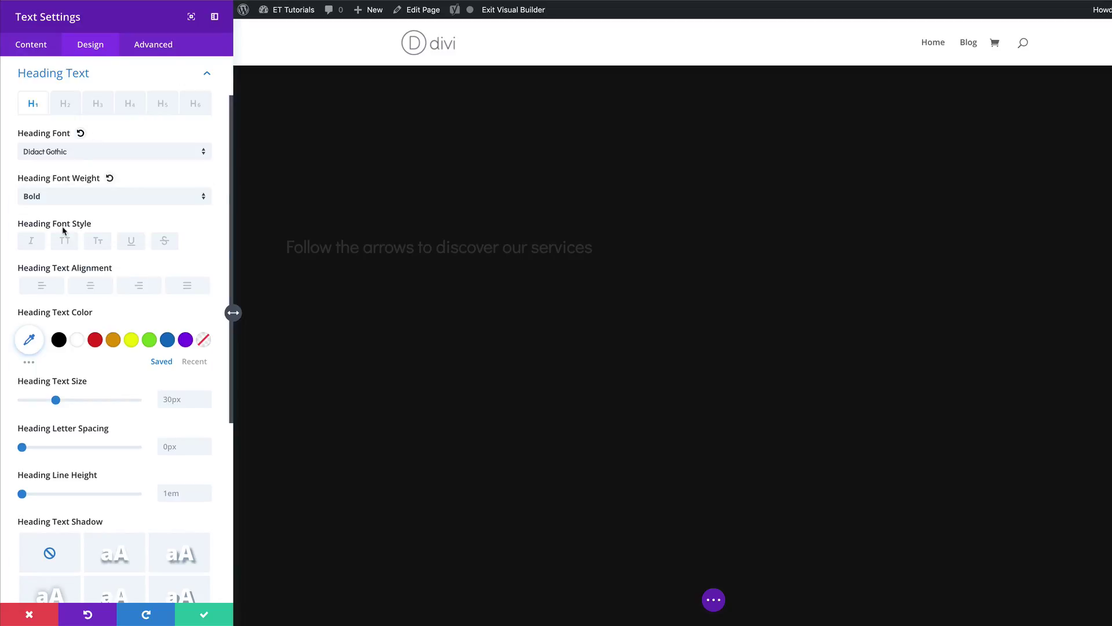
left_click(89, 285)
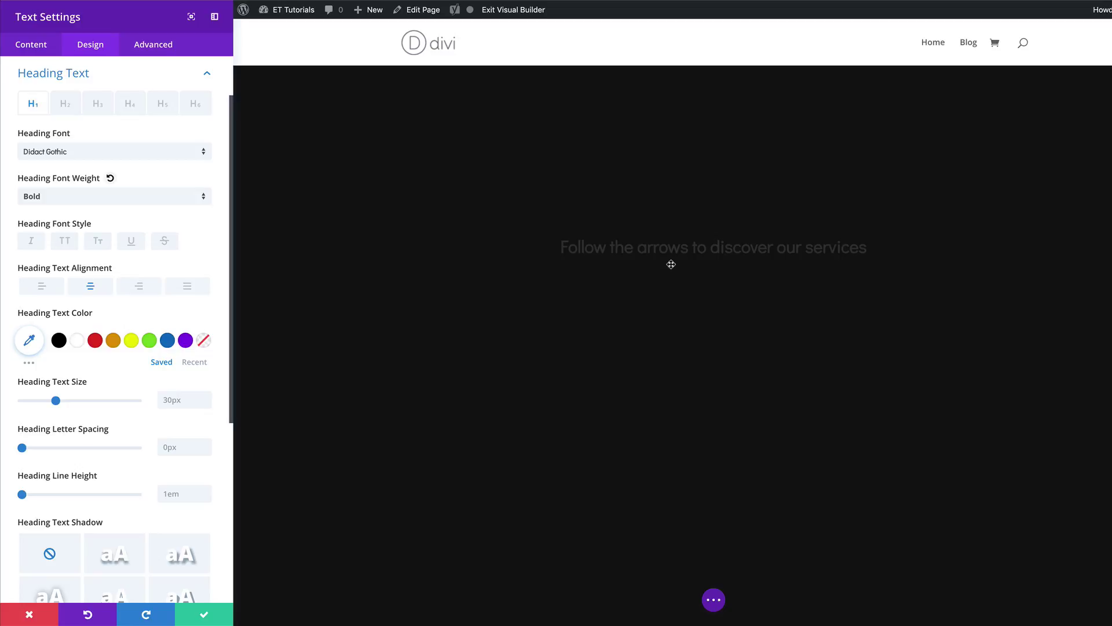
left_click(77, 340)
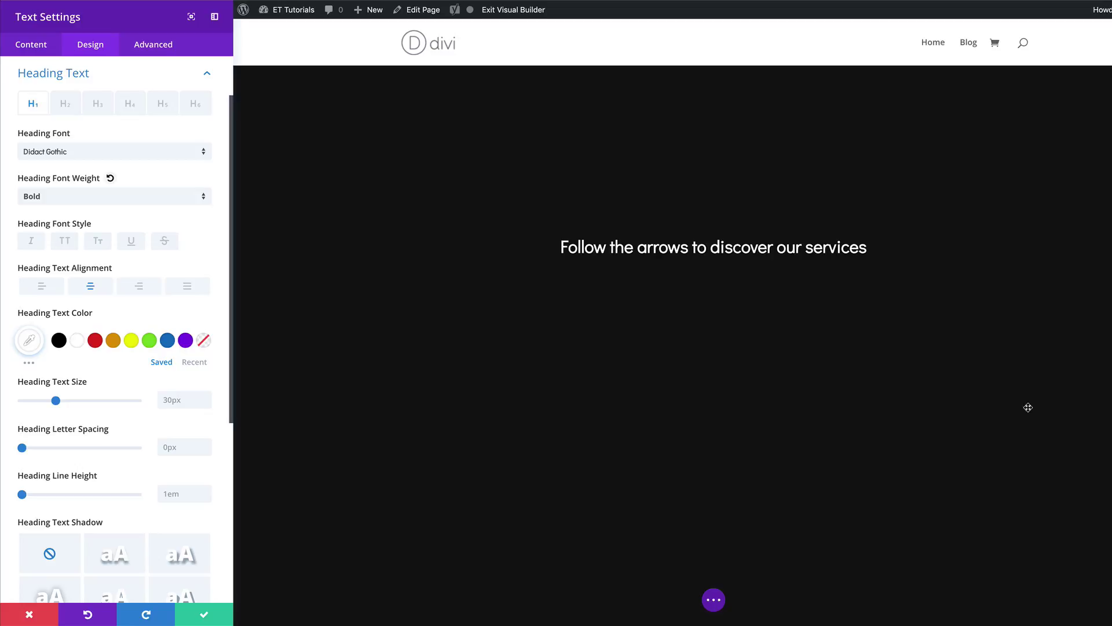
Set the H1 heading's desktop text size to 170px
left_click(173, 404)
type("1")
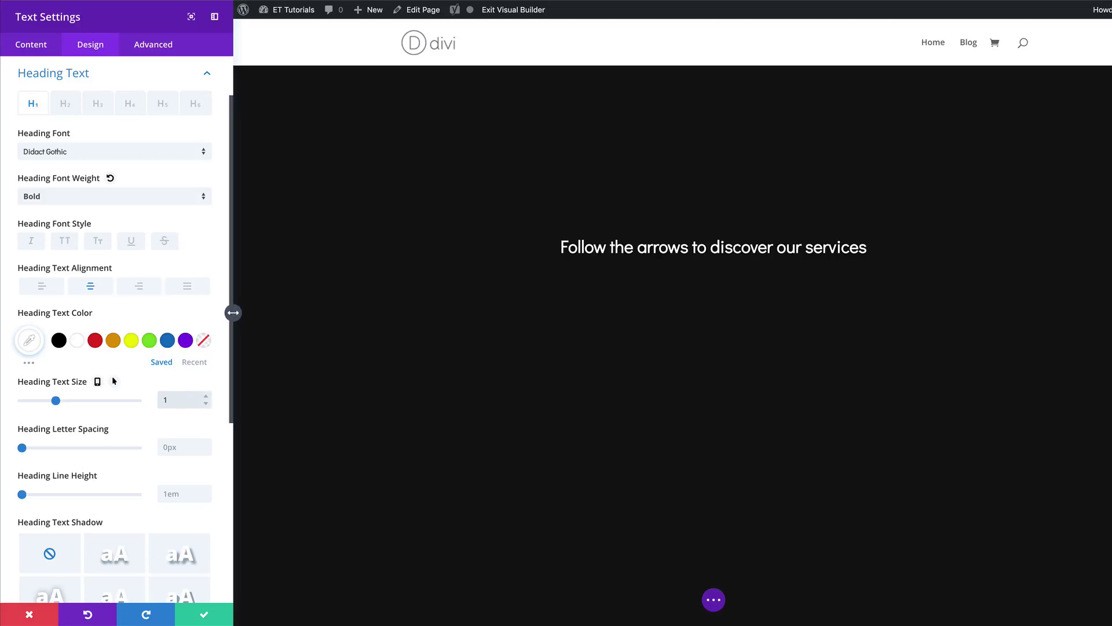
type("px70")
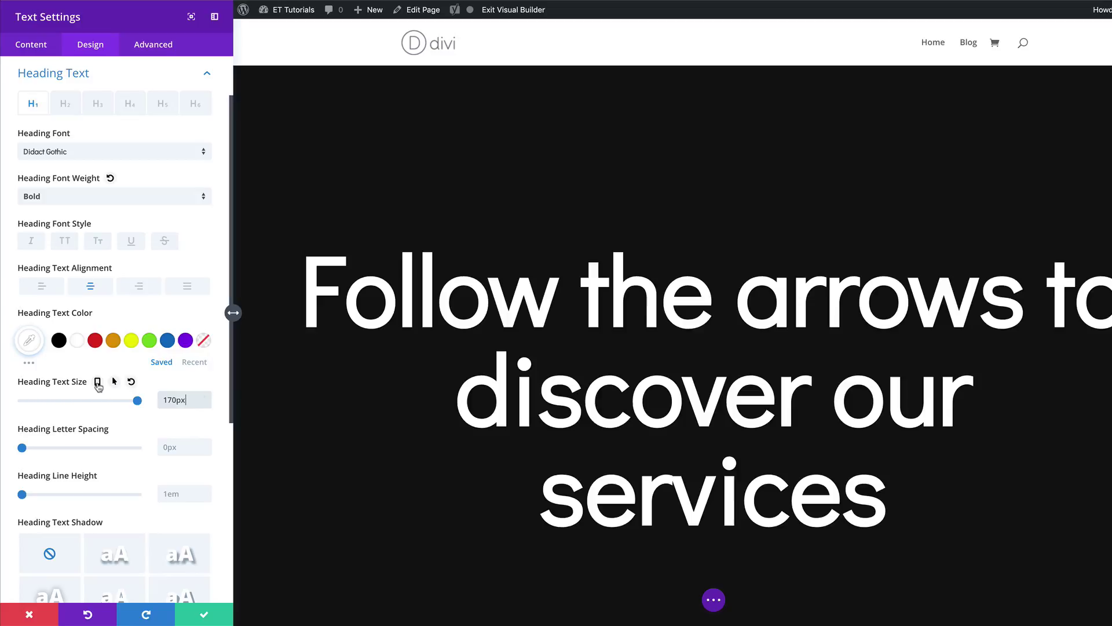
Enable responsive values for the heading text size, set tablet and phone to 50px, and return to the desktop values
left_click(98, 383)
left_click(118, 404)
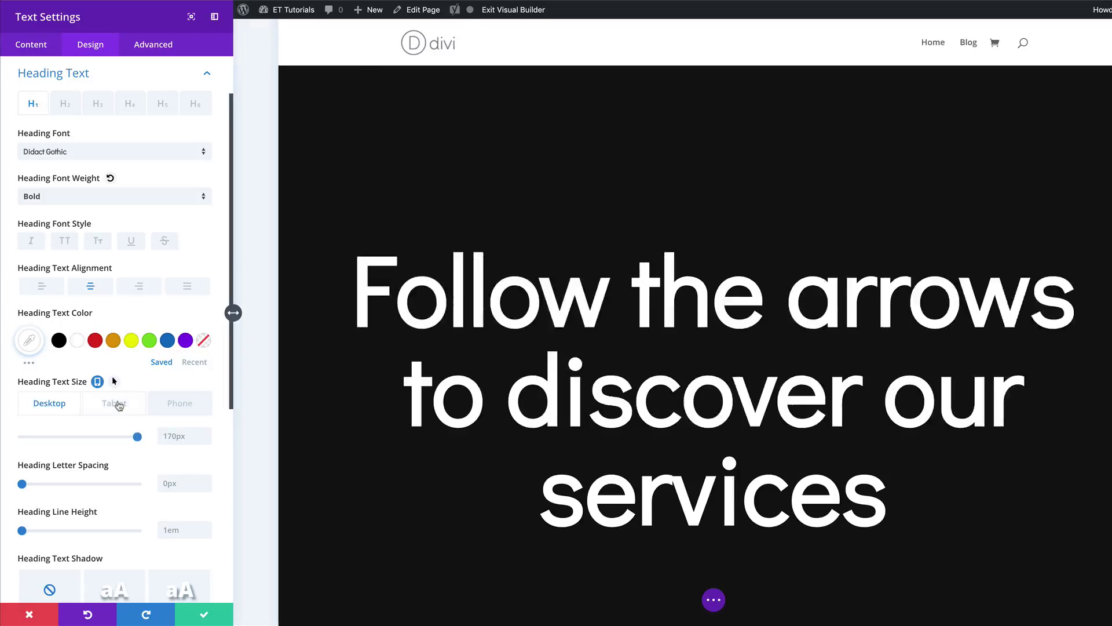
left_click(180, 435)
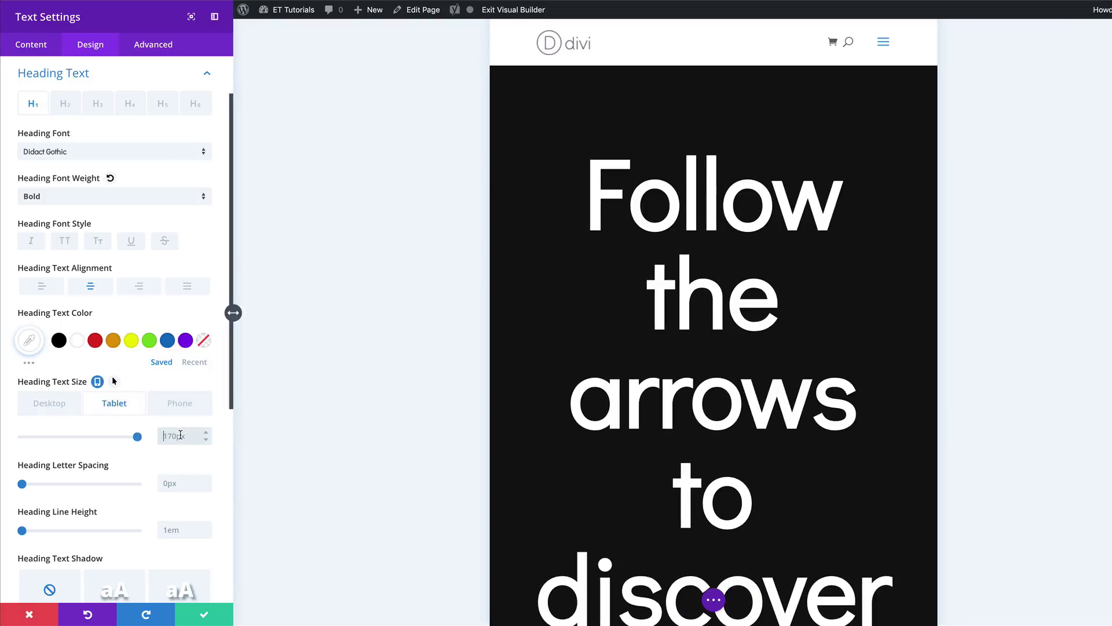
type("50")
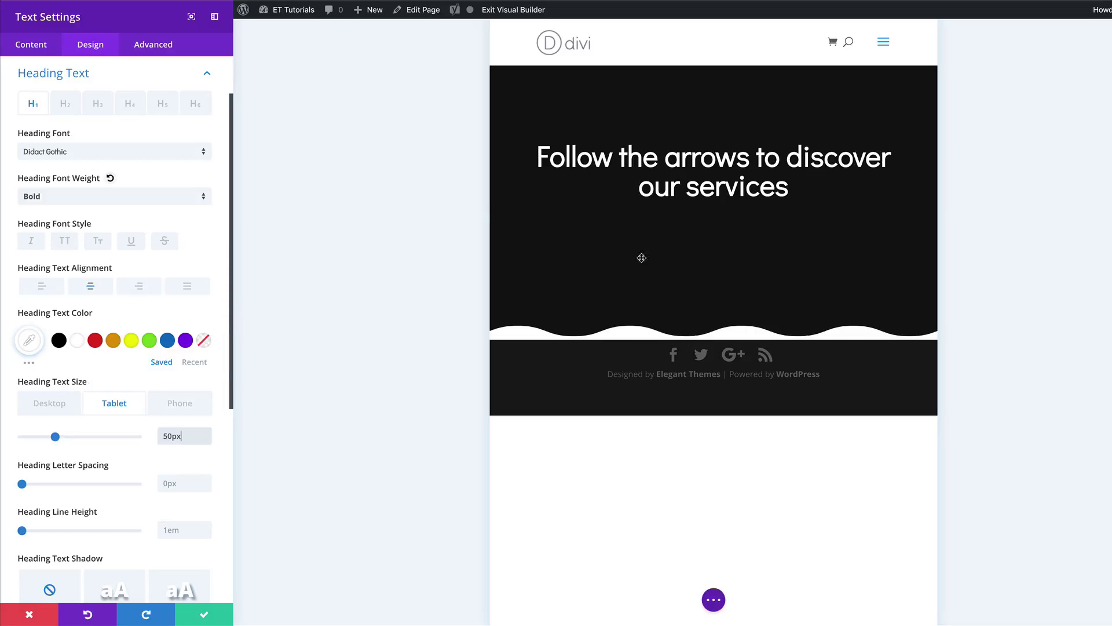
left_click(186, 408)
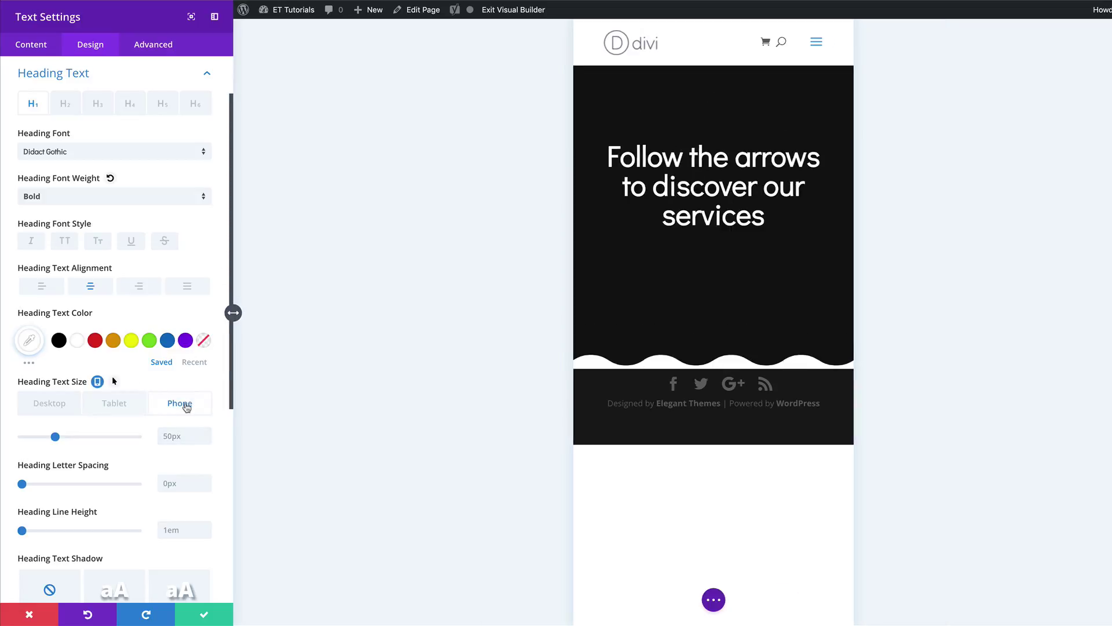
left_click(182, 438)
type("50")
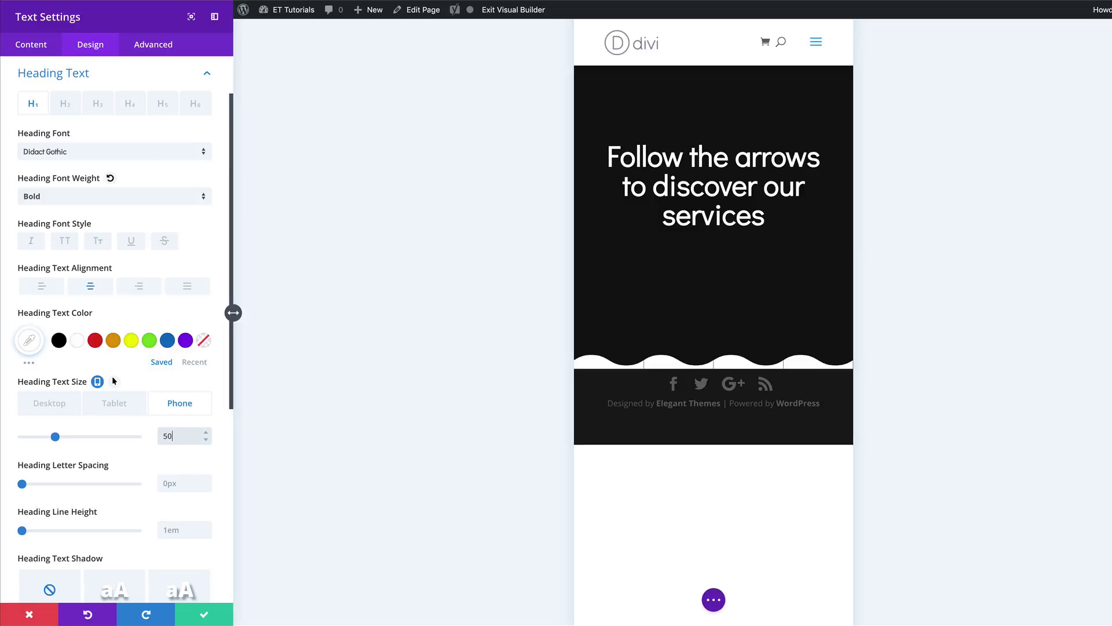
left_click(44, 409)
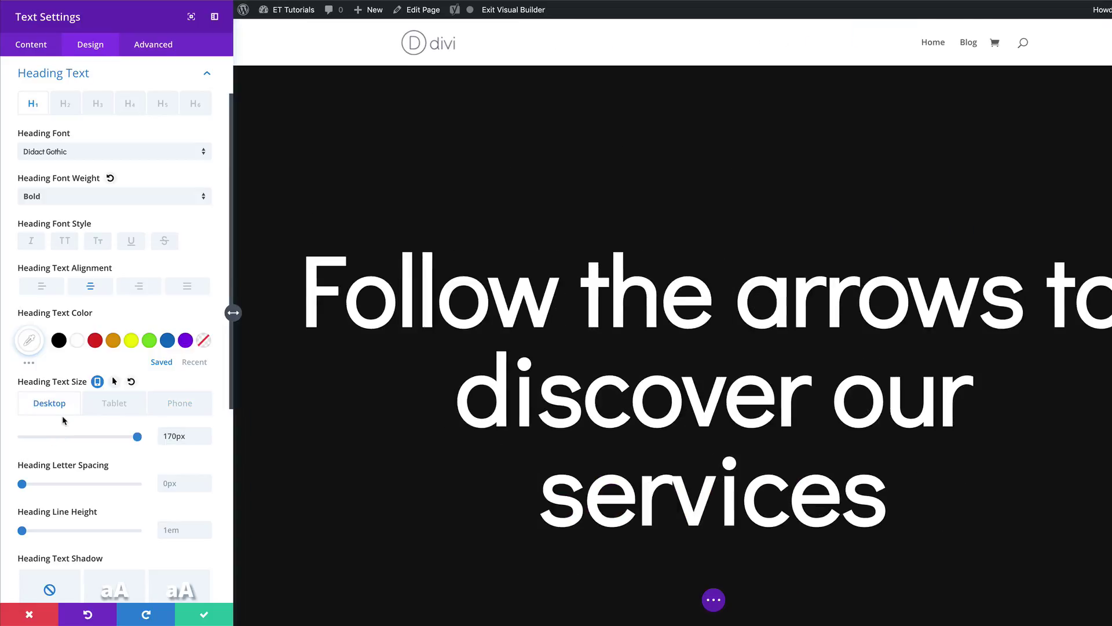
Set the H1 heading's line height to 0.8em
left_click(175, 530)
type("0.8em")
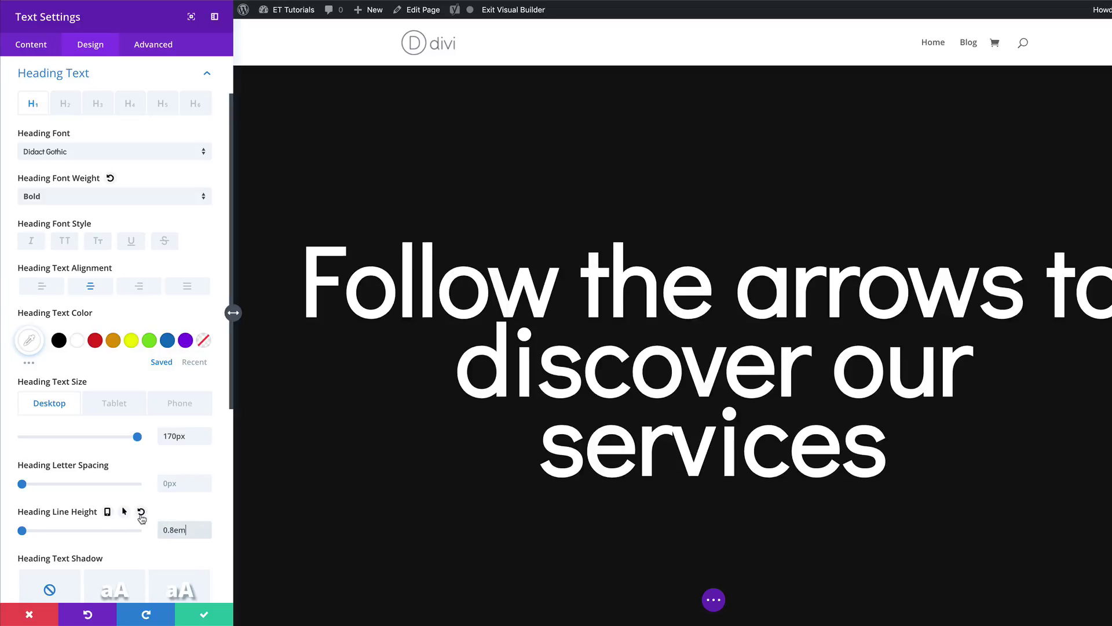
scroll(155, 529, "down", 3)
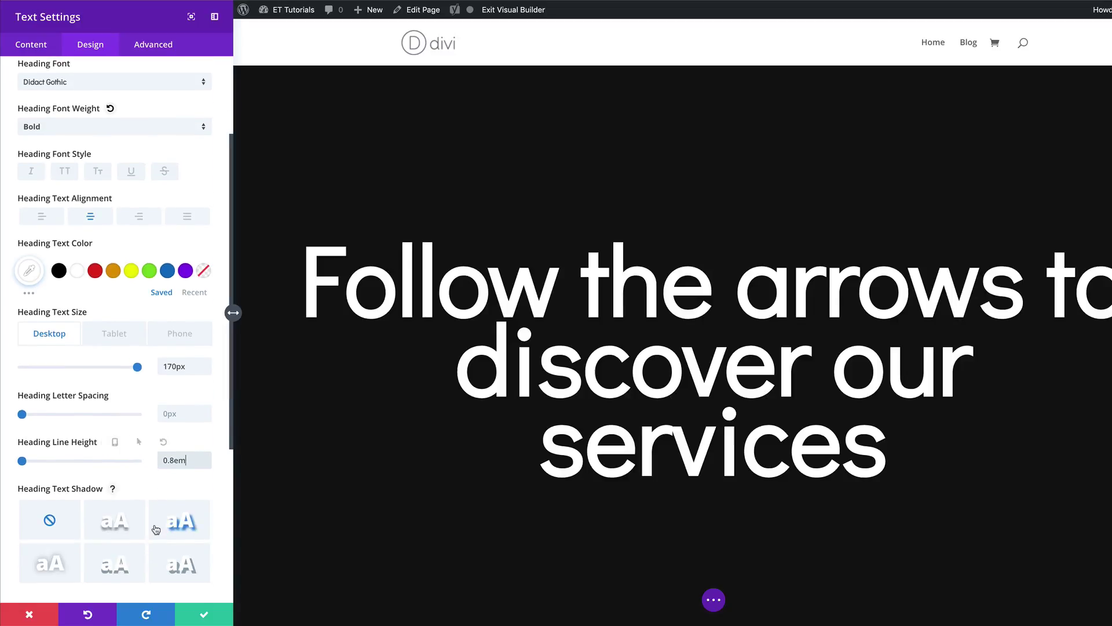
scroll(155, 529, "down", 1)
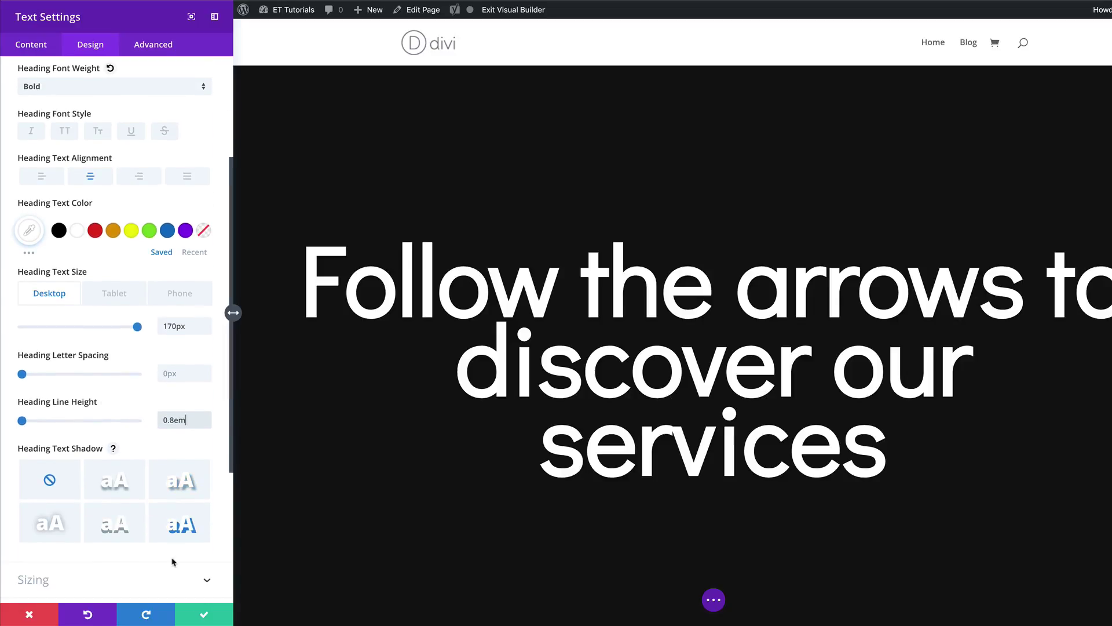
Apply the fifth text shadow preset to the H1 heading and set the shadow's vertical length to 1.5em
left_click(189, 530)
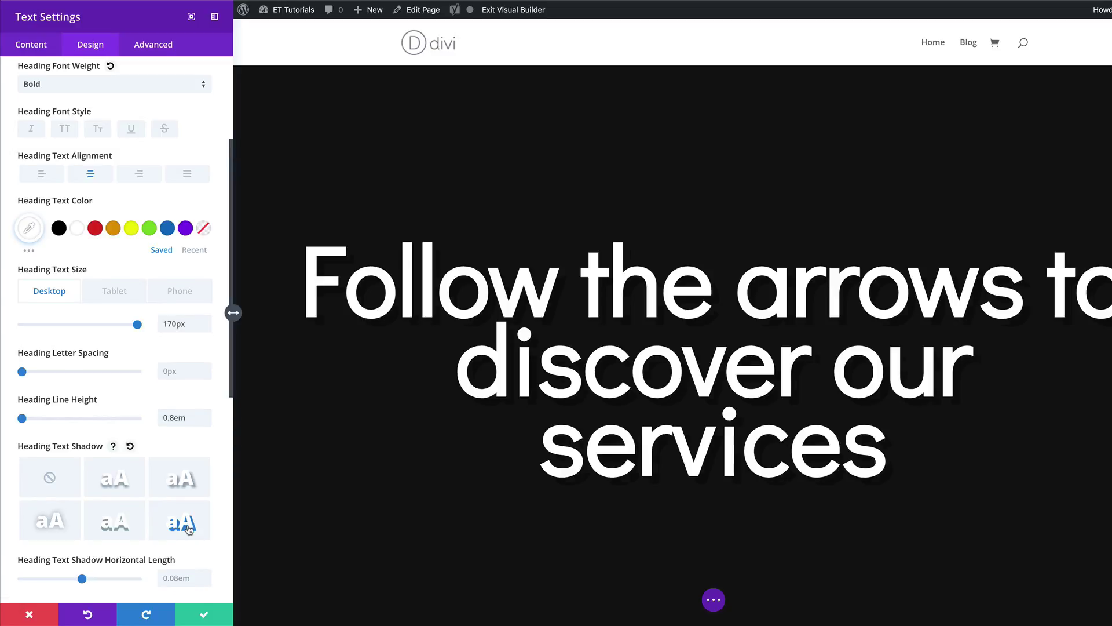
scroll(189, 530, "down", 4)
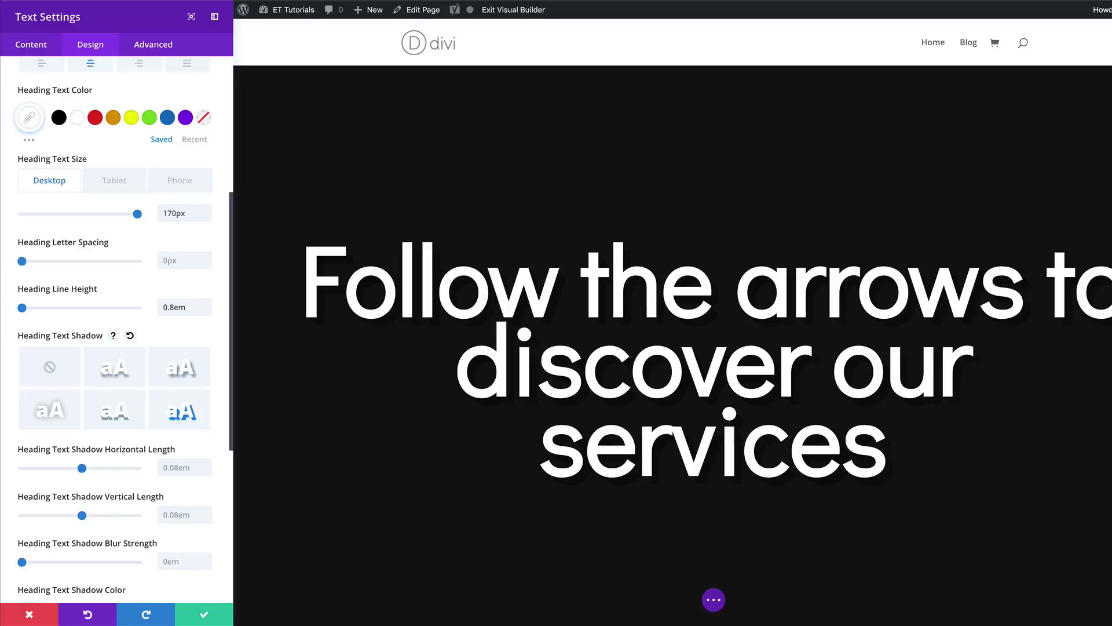
left_click(123, 515)
scroll(123, 515, "down", 9)
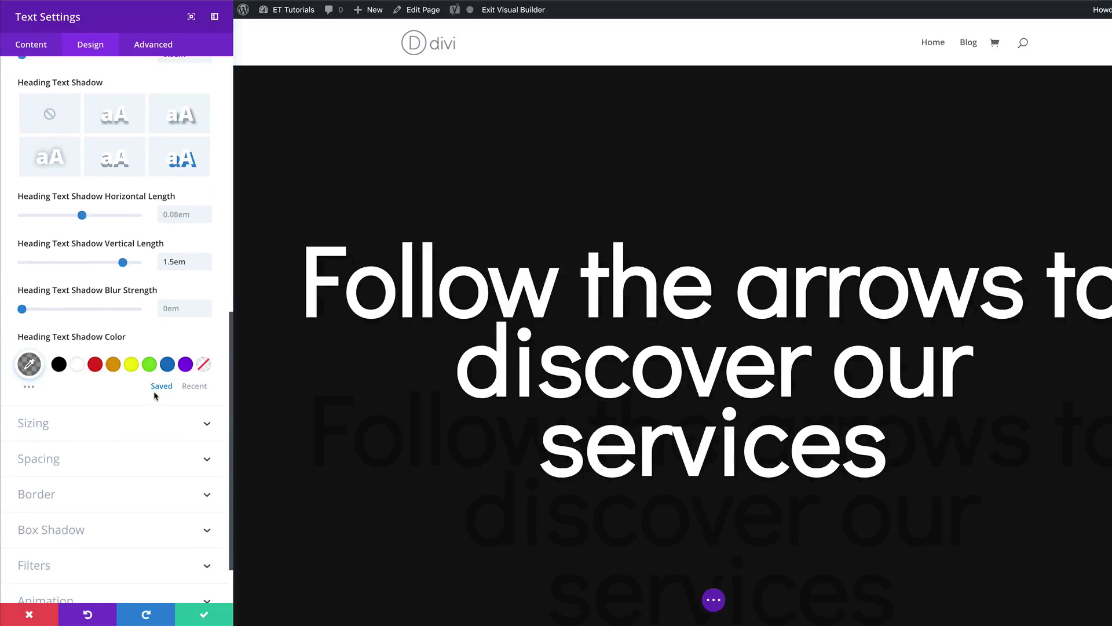
Set the heading text shadow color to rgba(0,0,0,0.11) and save the text module
left_click(29, 364)
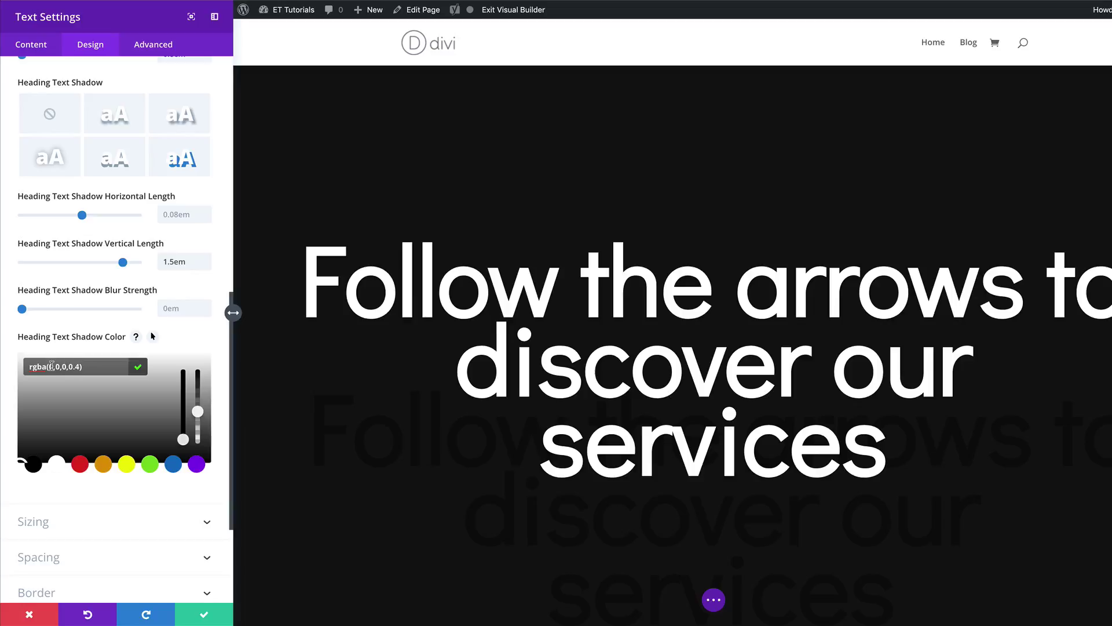
key("BackSpace")
key("BackSpace")
type("11)")
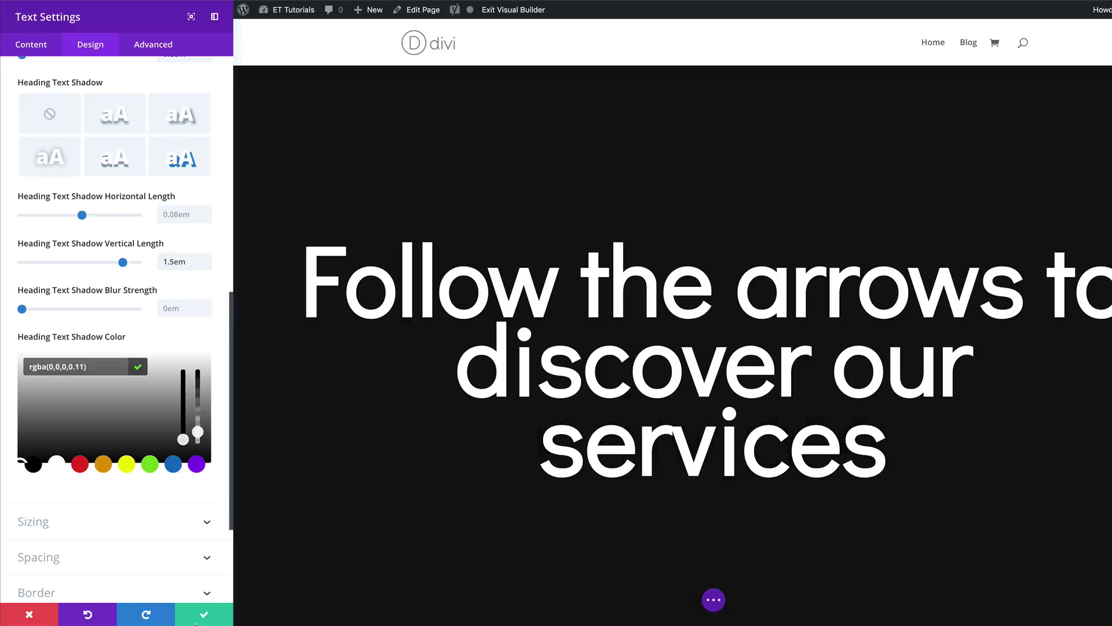
left_click(199, 616)
Add a regular section below the heading section, dismissing the row layout choice
scroll(450, 532, "down", 5)
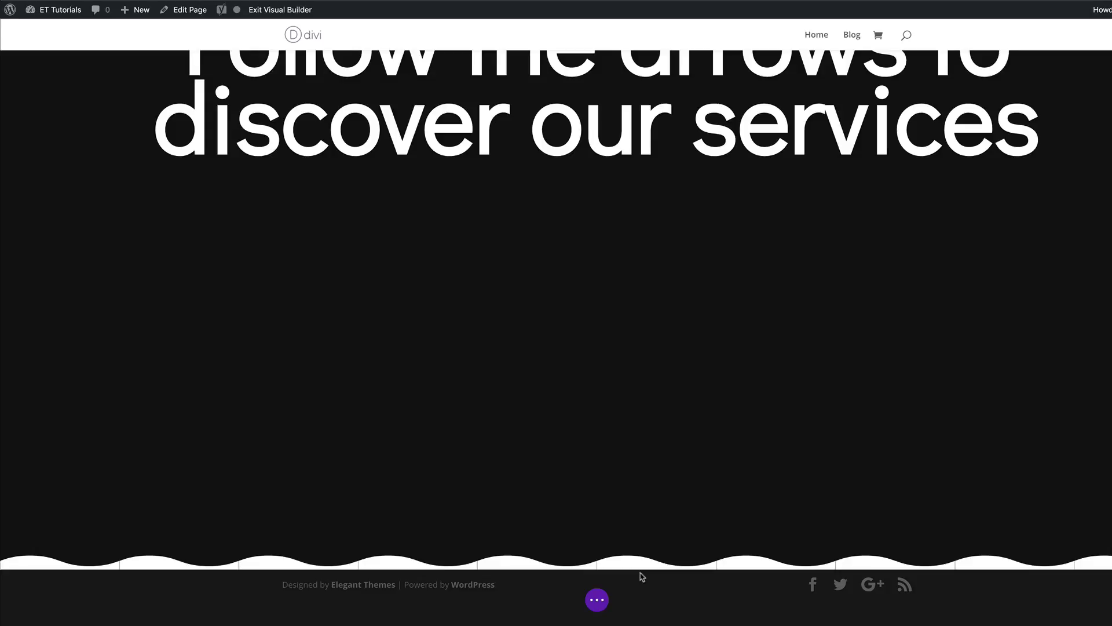
left_click(595, 568)
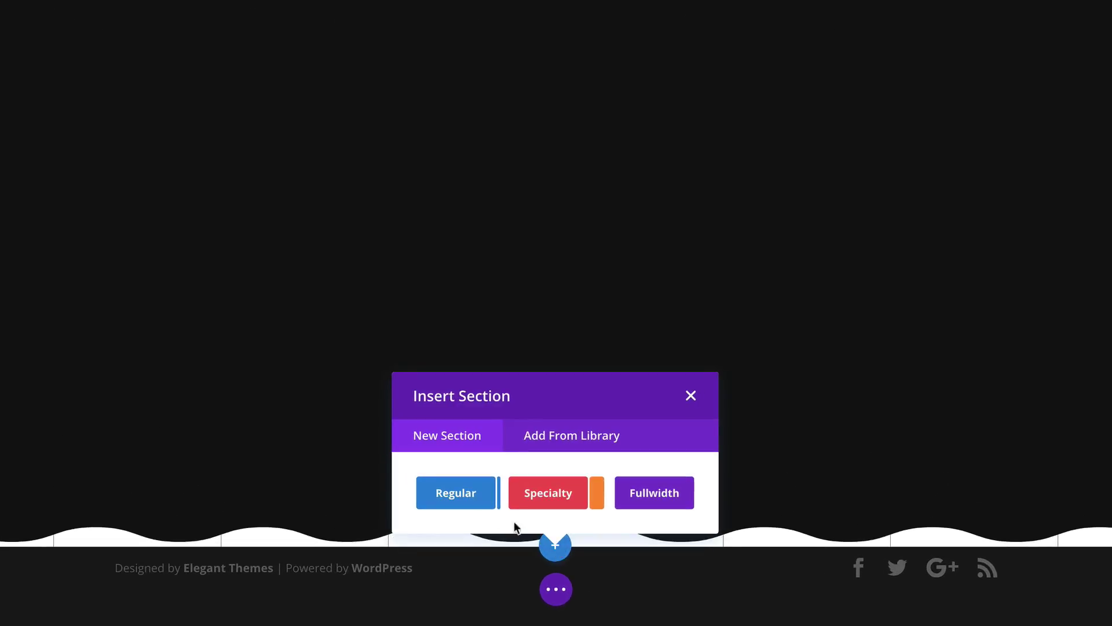
left_click(465, 499)
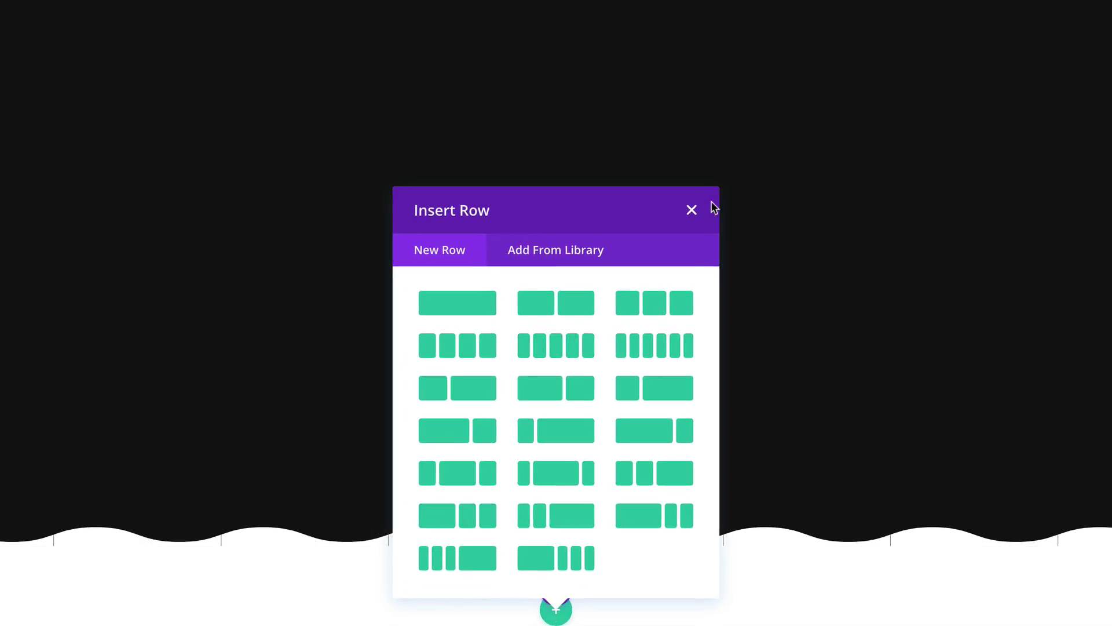
left_click(690, 209)
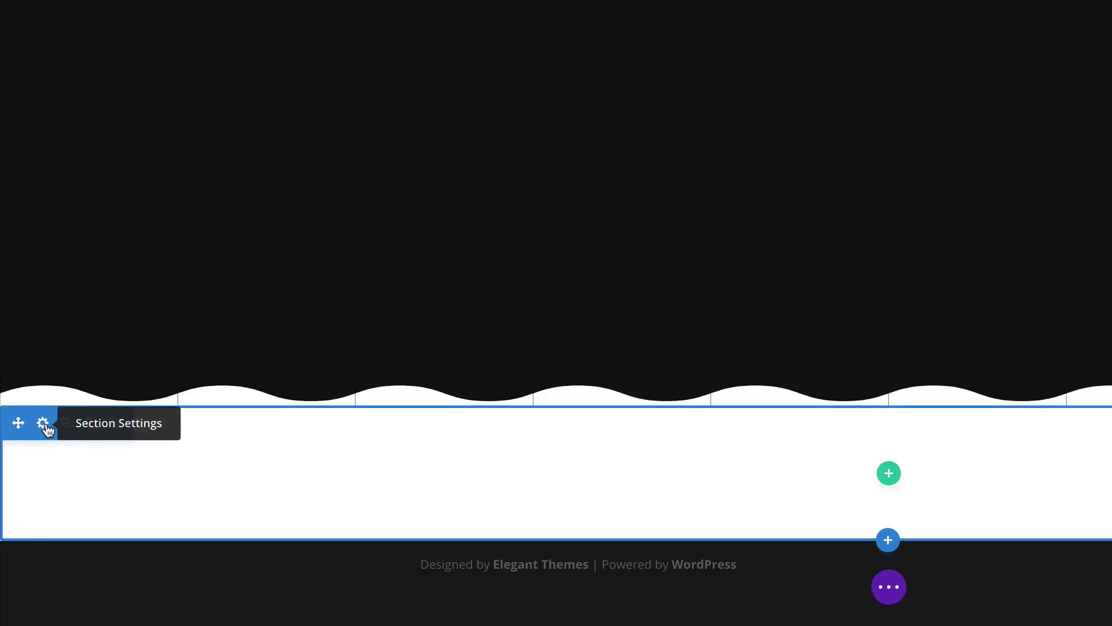
Set the new section's background color to #0f0f0f
left_click(45, 426)
left_click(81, 28)
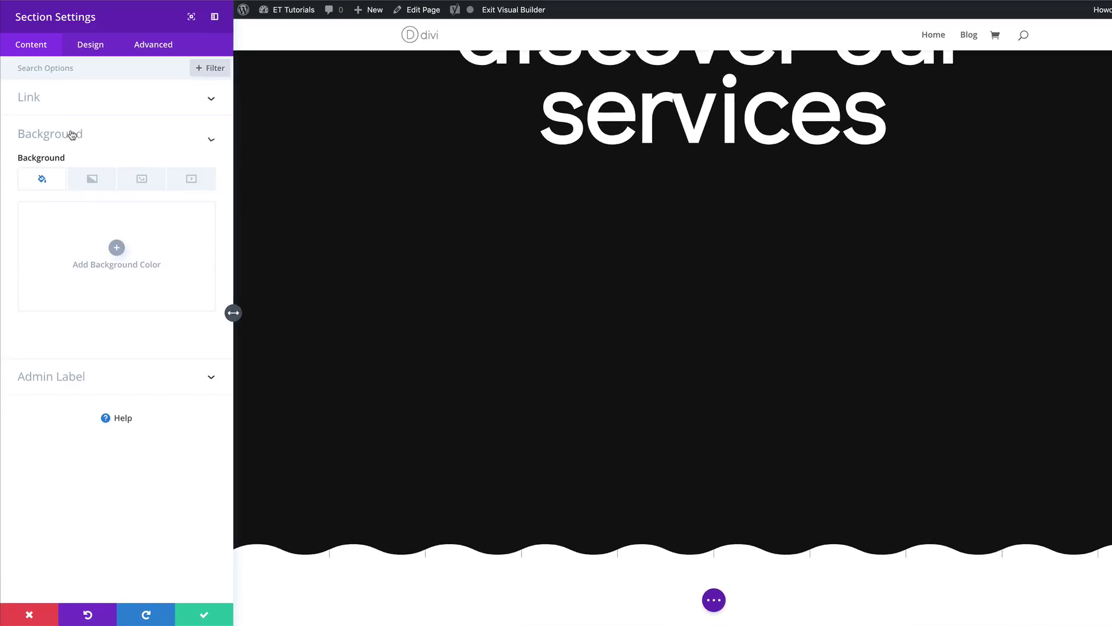
left_click(118, 253)
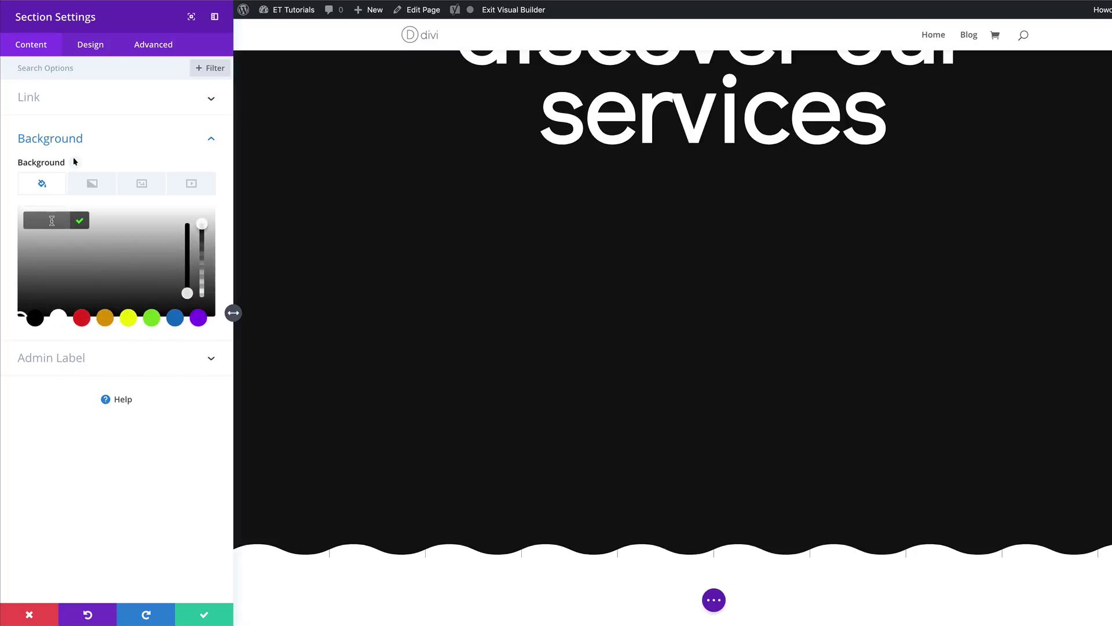
left_click(51, 220)
type("#0f0f0f")
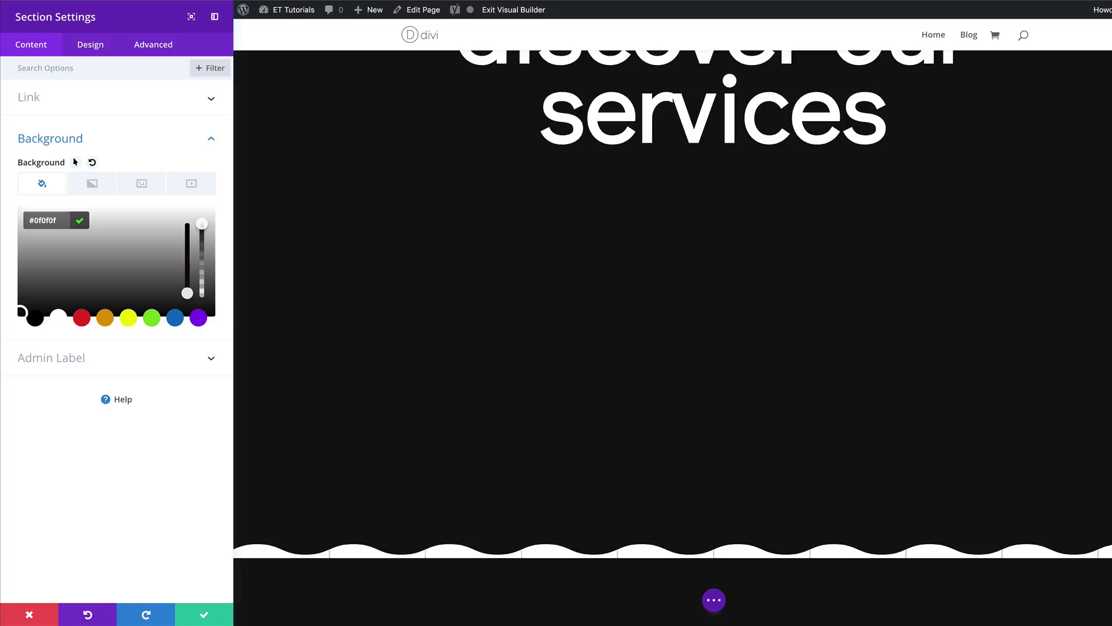
Add a top divider to the new section with the single gentle wave style and white color
left_click(93, 46)
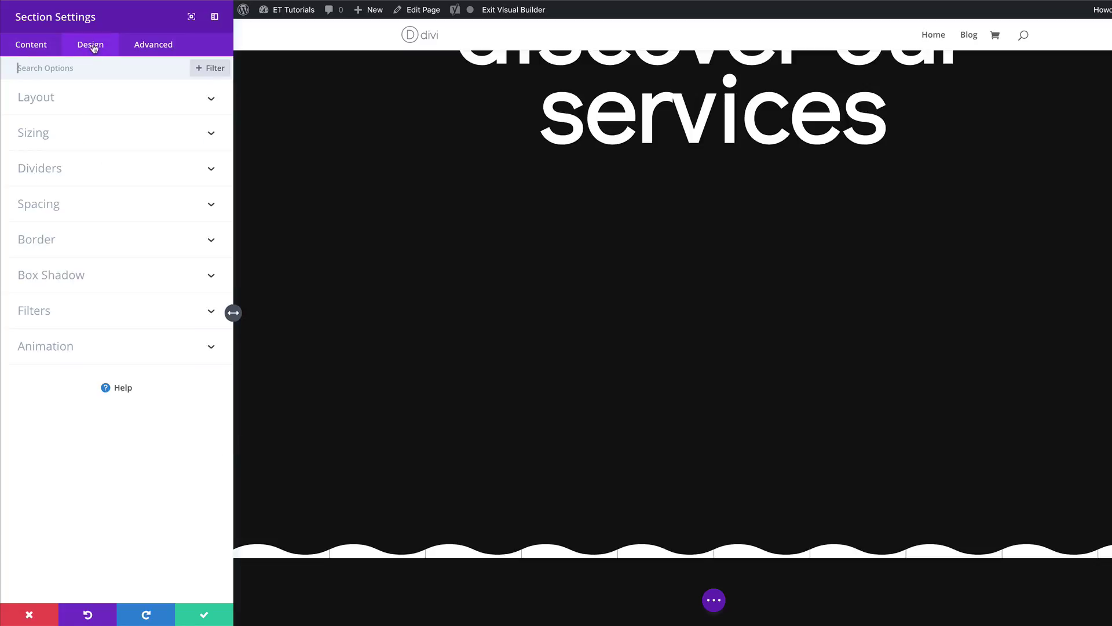
left_click(73, 169)
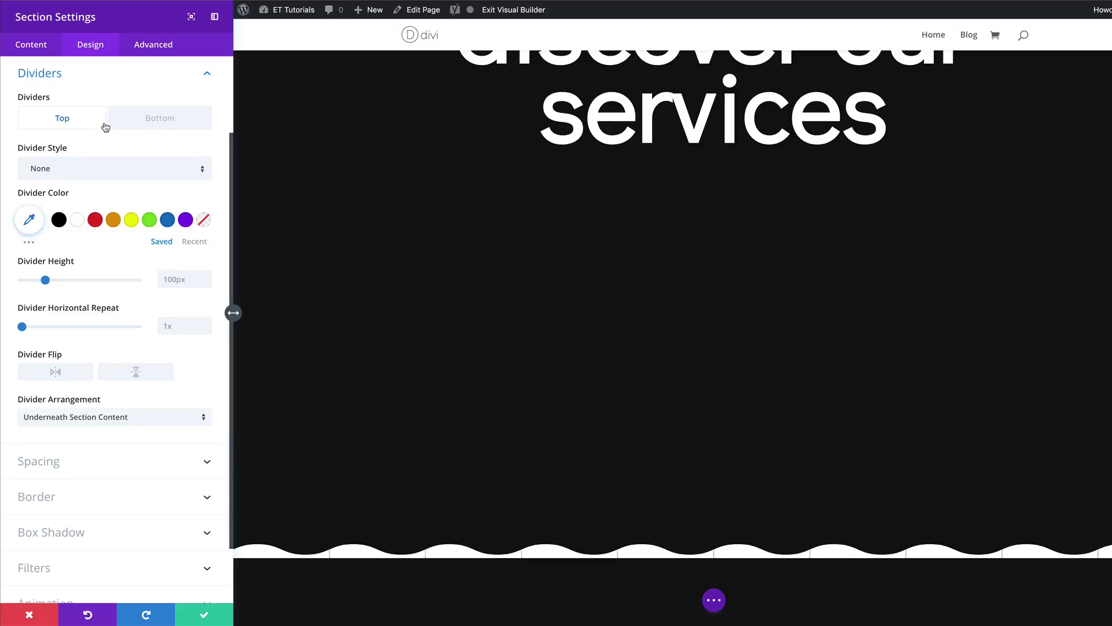
left_click(87, 173)
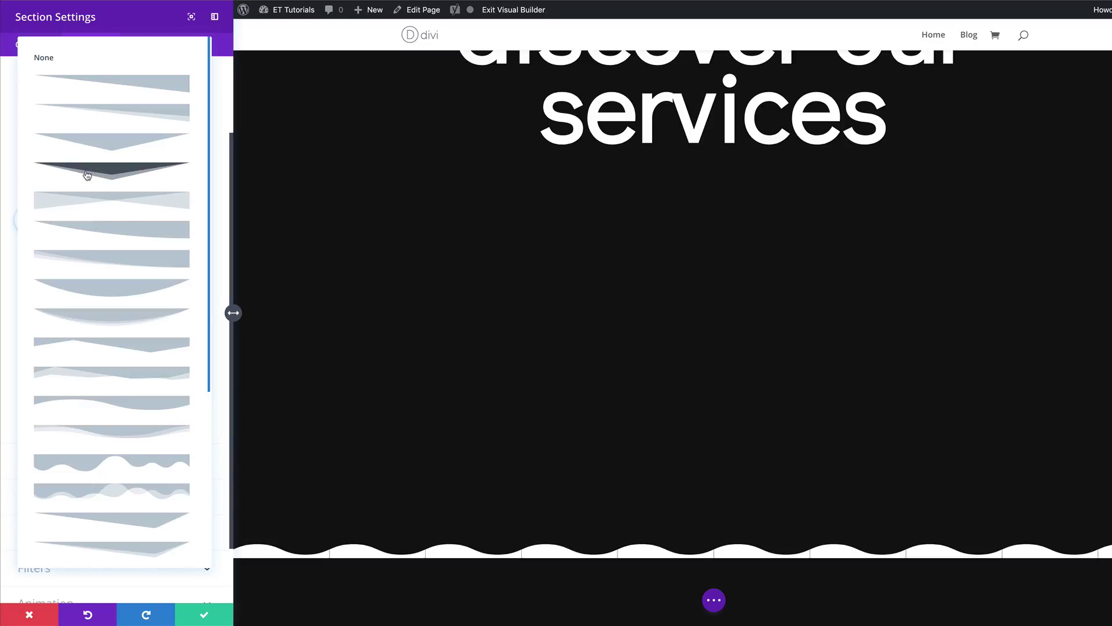
left_click(173, 409)
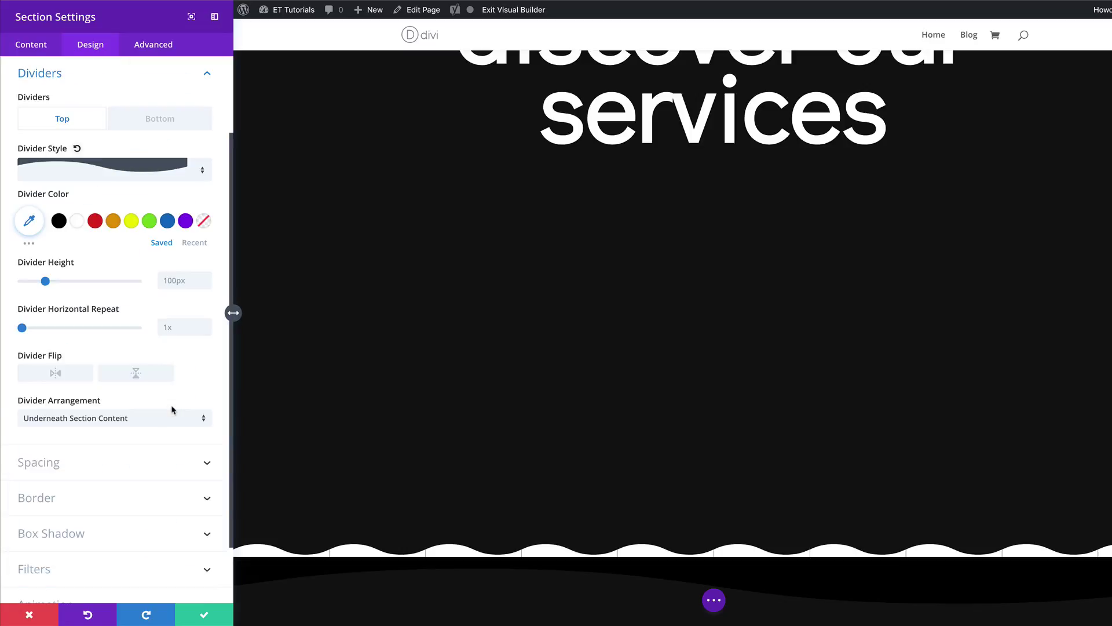
left_click(76, 224)
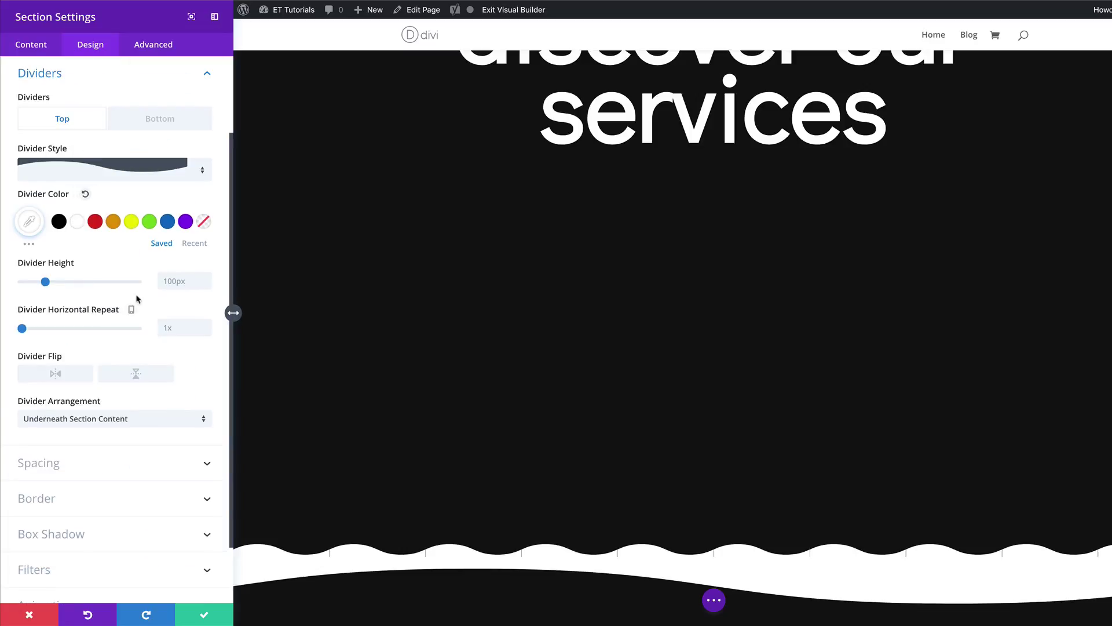
Set the top divider's height to 30px and its horizontal repeat to 10x
left_click(166, 281)
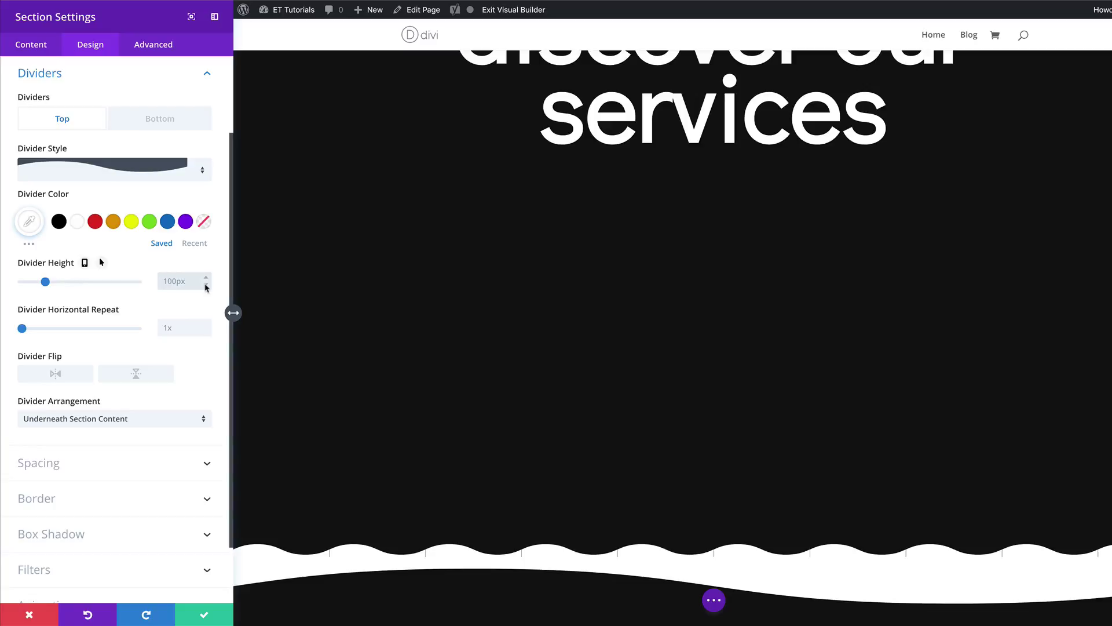
key("ctrl+a")
type("30")
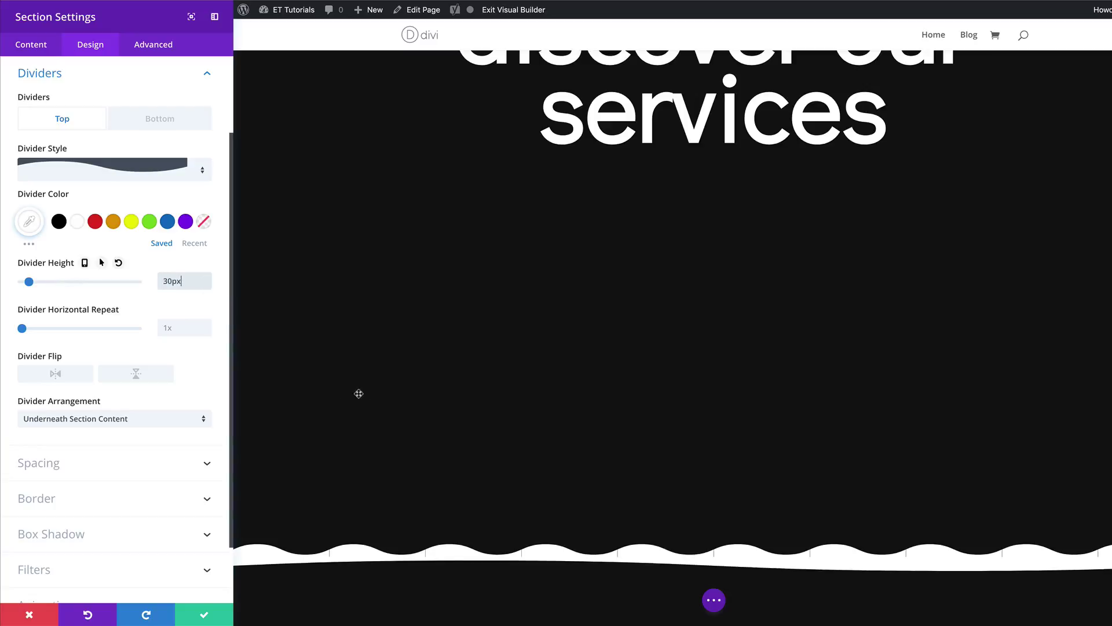
left_click(180, 330)
type("10x")
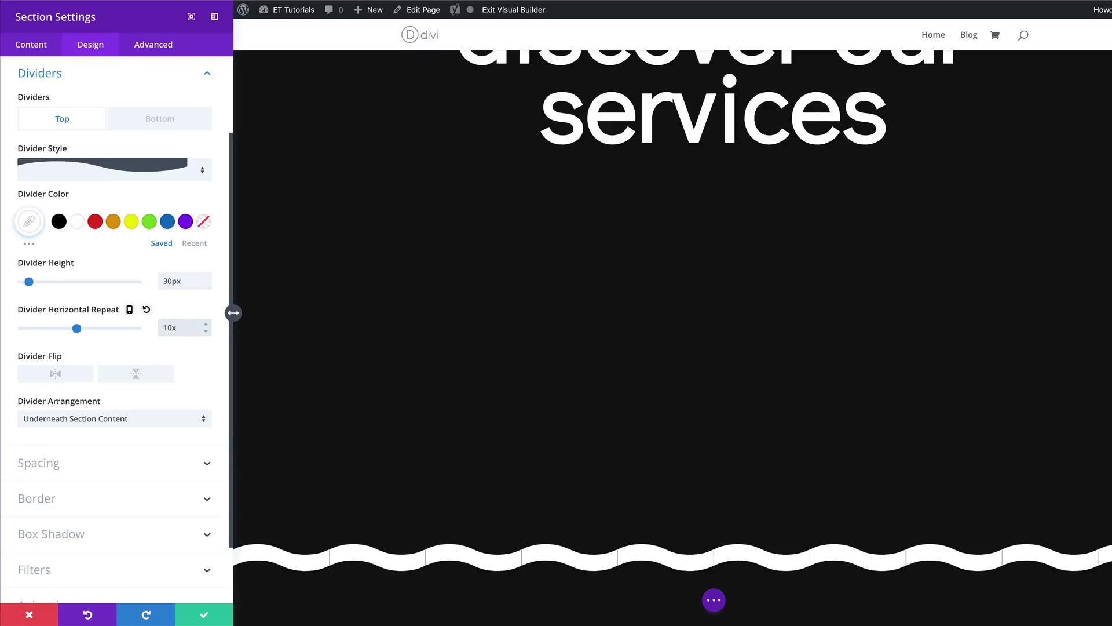
Enable responsive values for the divider's horizontal repeat, set tablet and phone to 4, and return to the desktop values
left_click(129, 310)
left_click(119, 335)
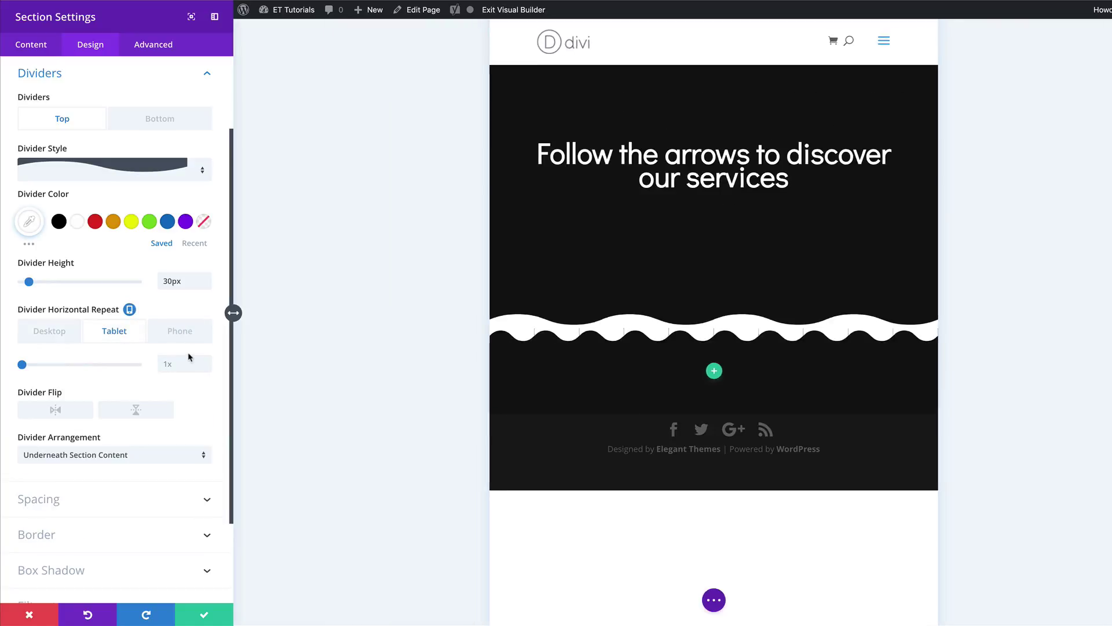
left_click(173, 362)
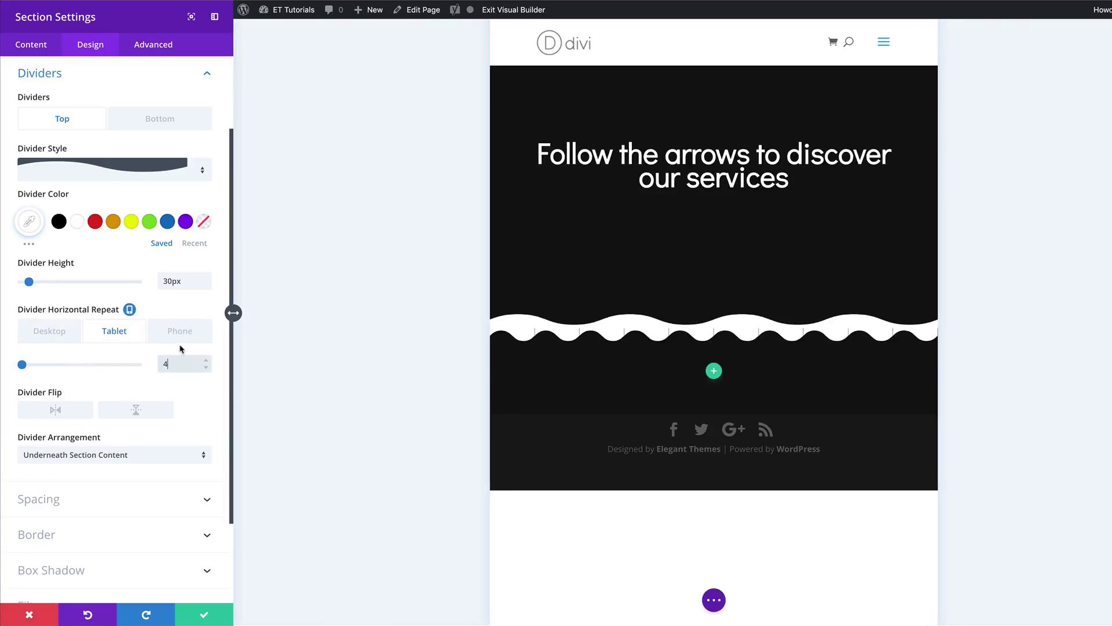
type("4")
left_click(179, 333)
left_click(174, 362)
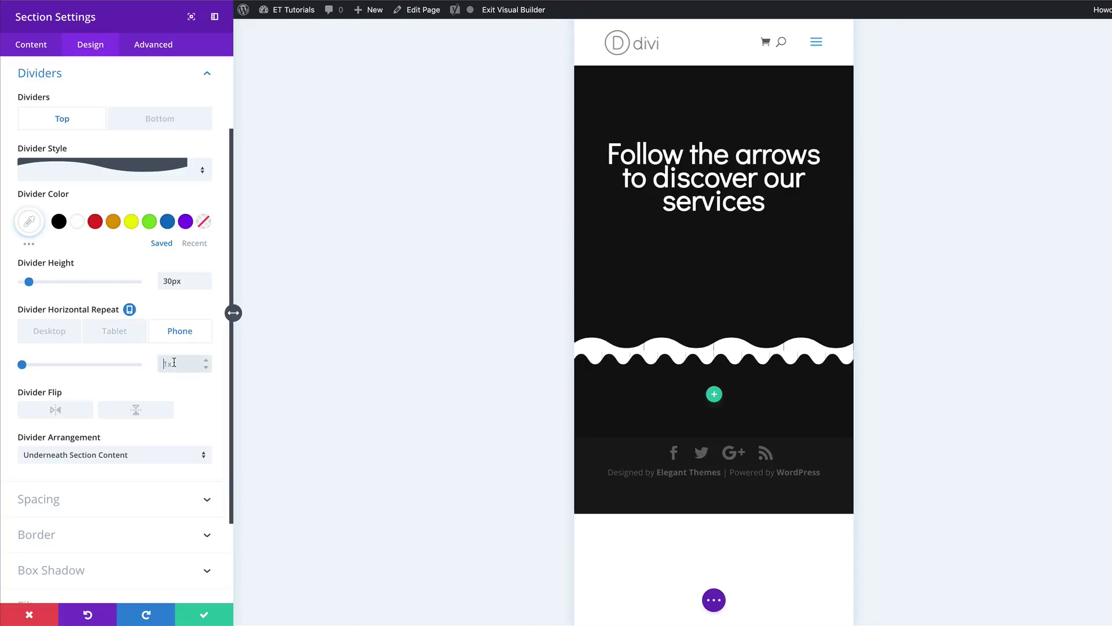
type("4")
left_click(49, 330)
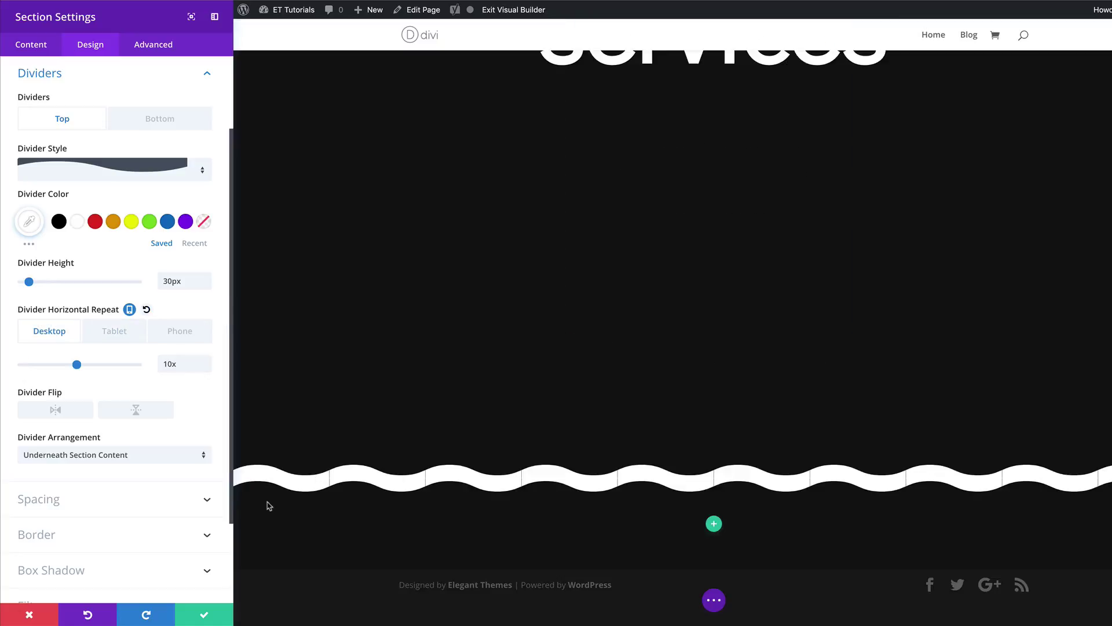
Set the new section's top padding to 245px, link the bottom padding to it, and save the section
left_click(51, 505)
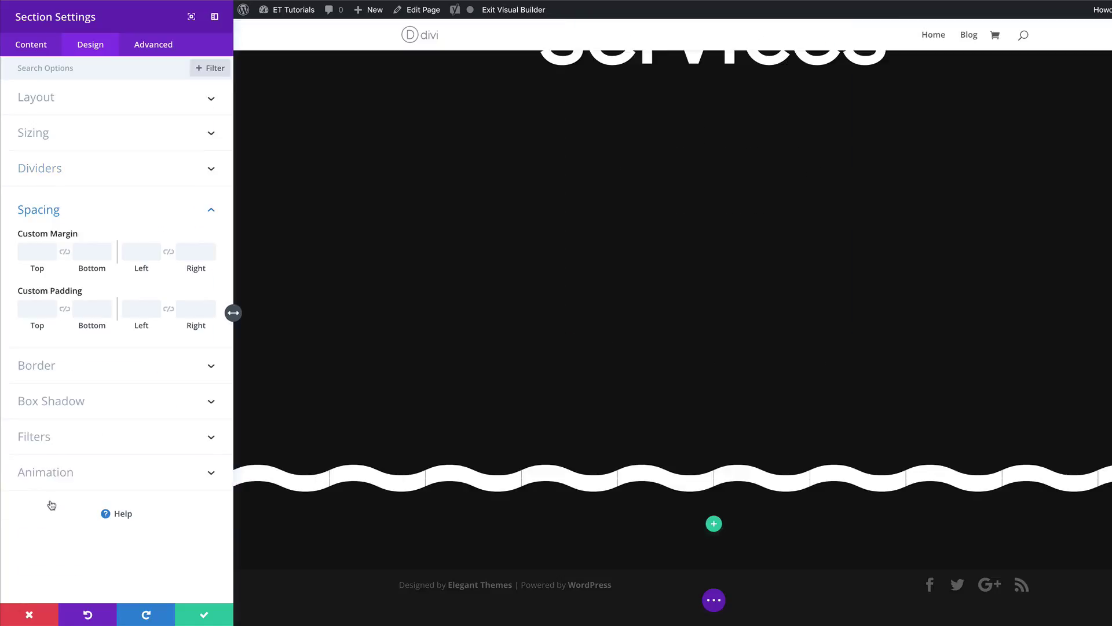
left_click(34, 309)
type("245px")
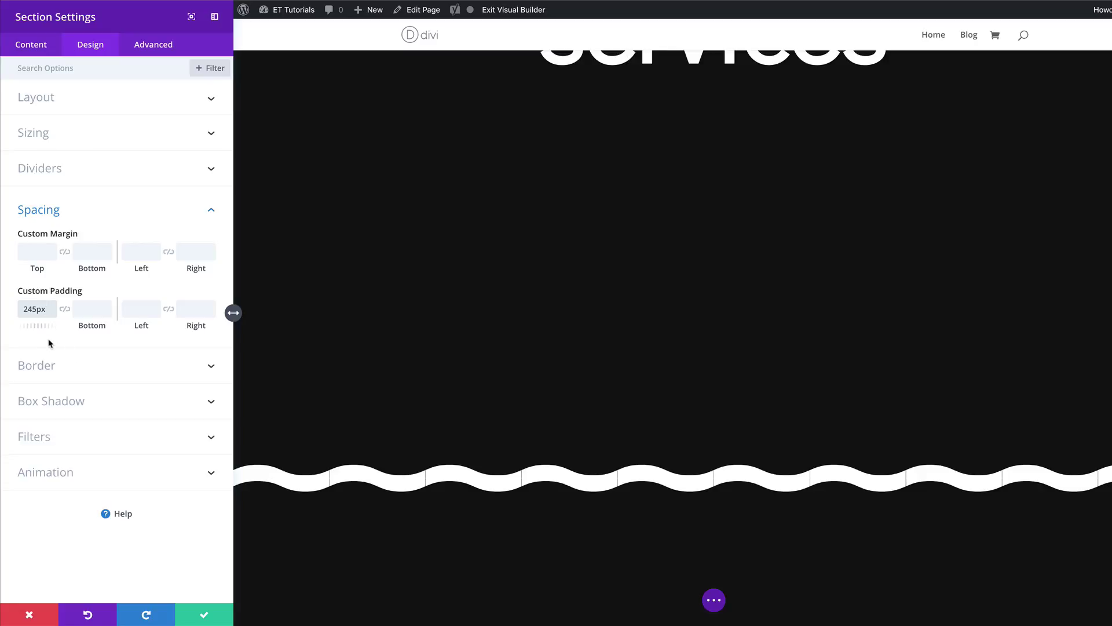
left_click(65, 311)
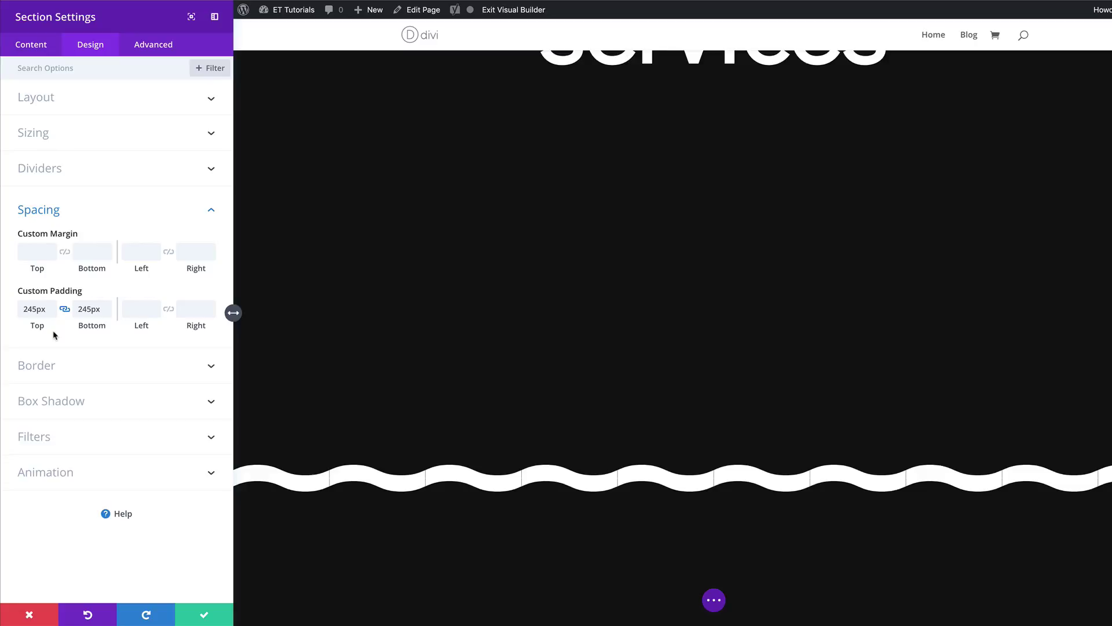
left_click(205, 618)
Insert a row of four equal columns in the new section, dismissing the module choice
scroll(537, 487, "down", 3)
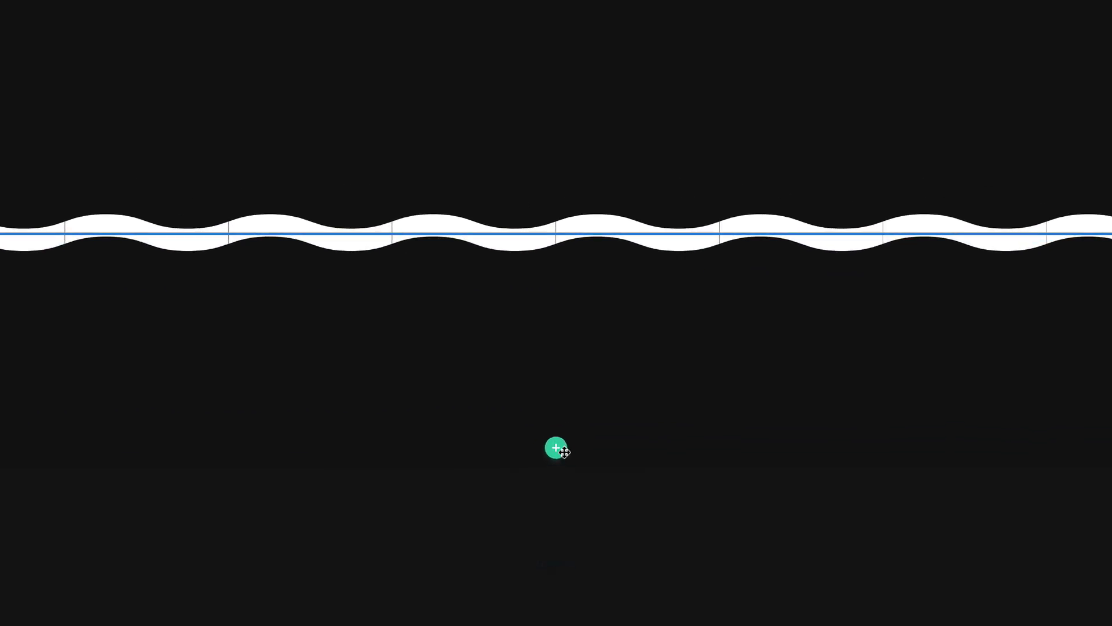
left_click(558, 449)
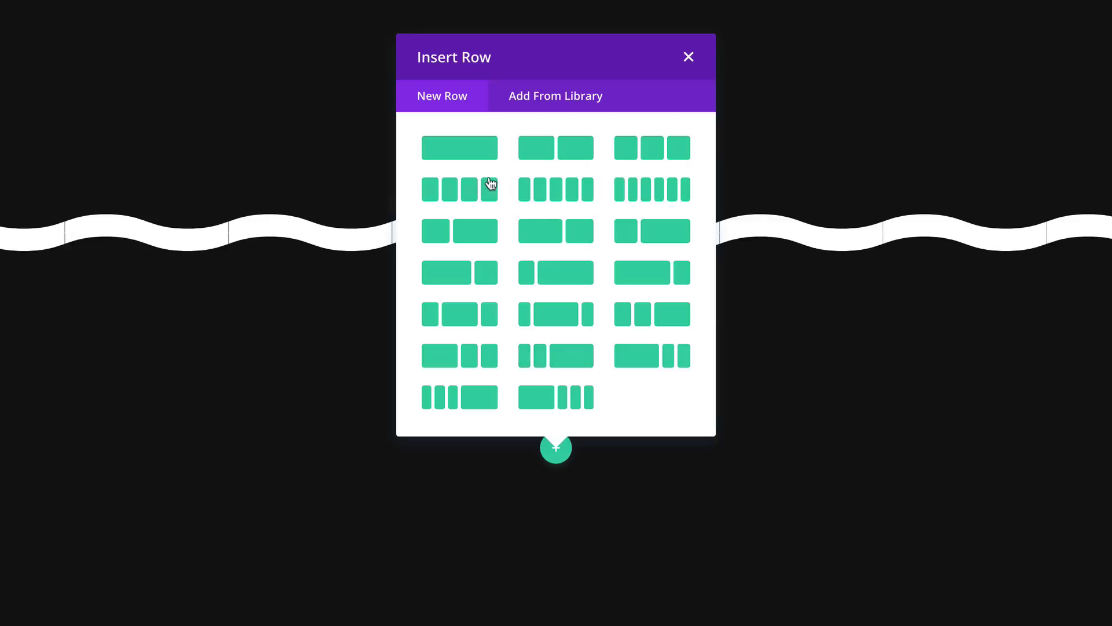
left_click(481, 195)
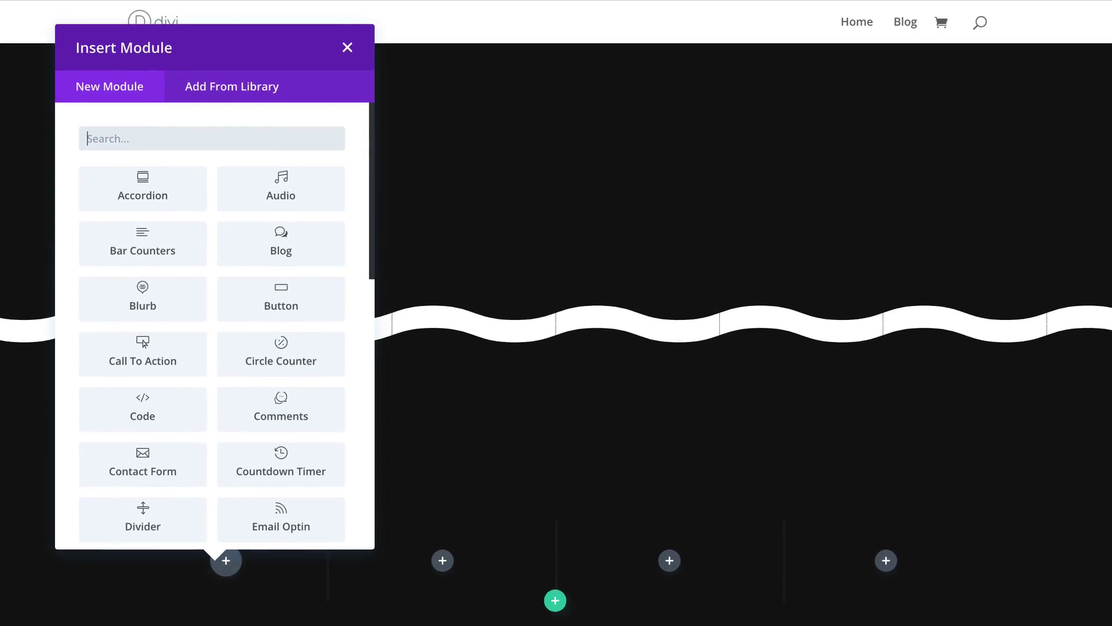
left_click(348, 48)
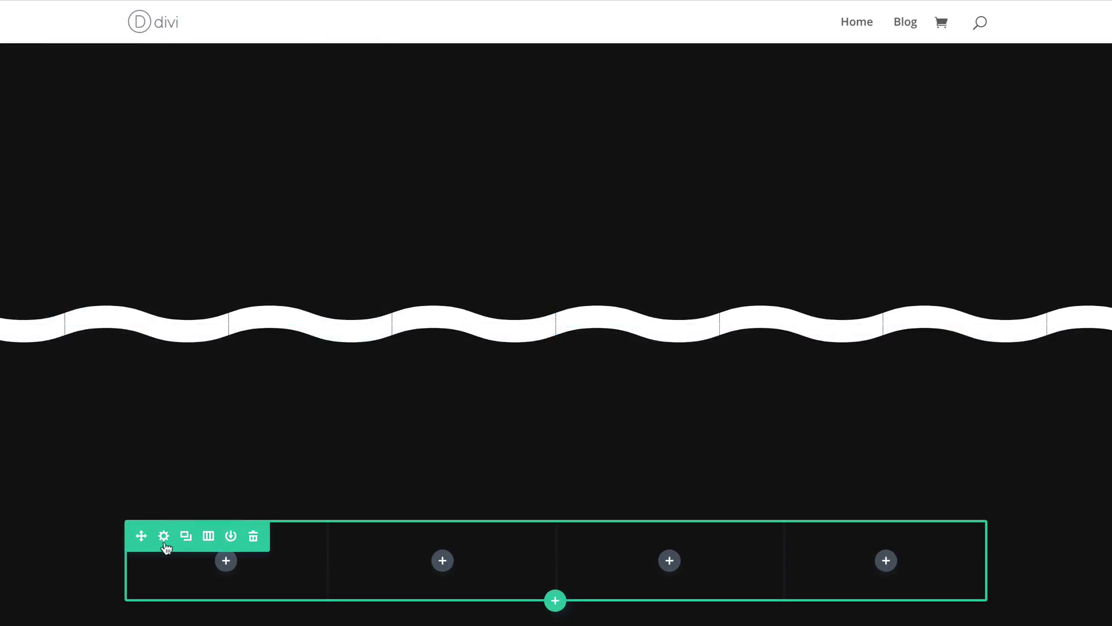
Make the four-column row fullwidth and give it a custom gutter width of 2
left_click(164, 536)
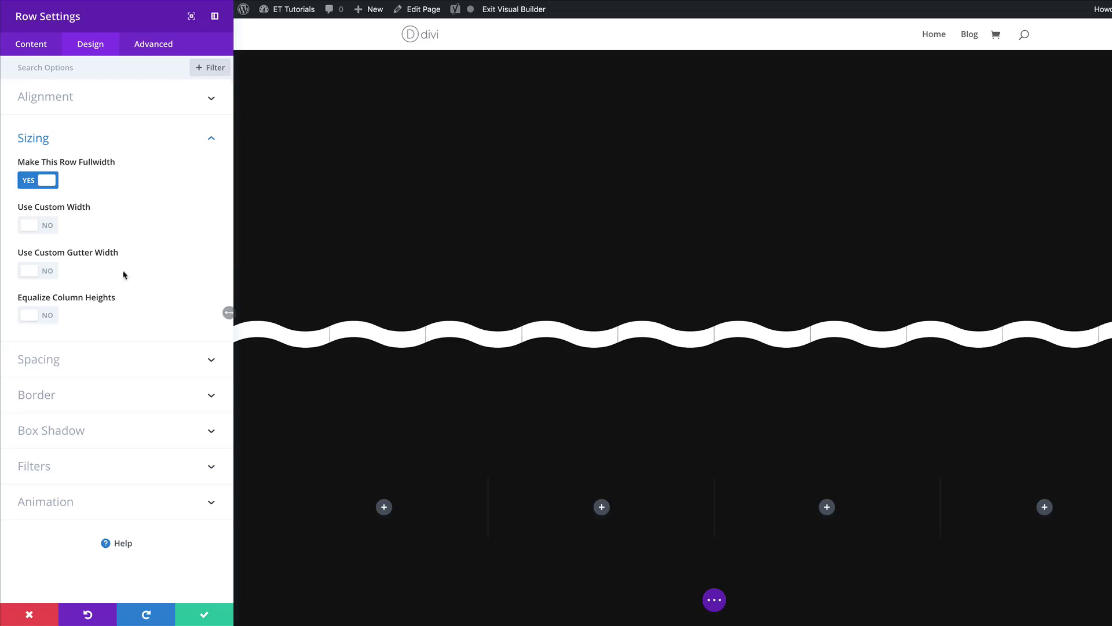
left_click(49, 276)
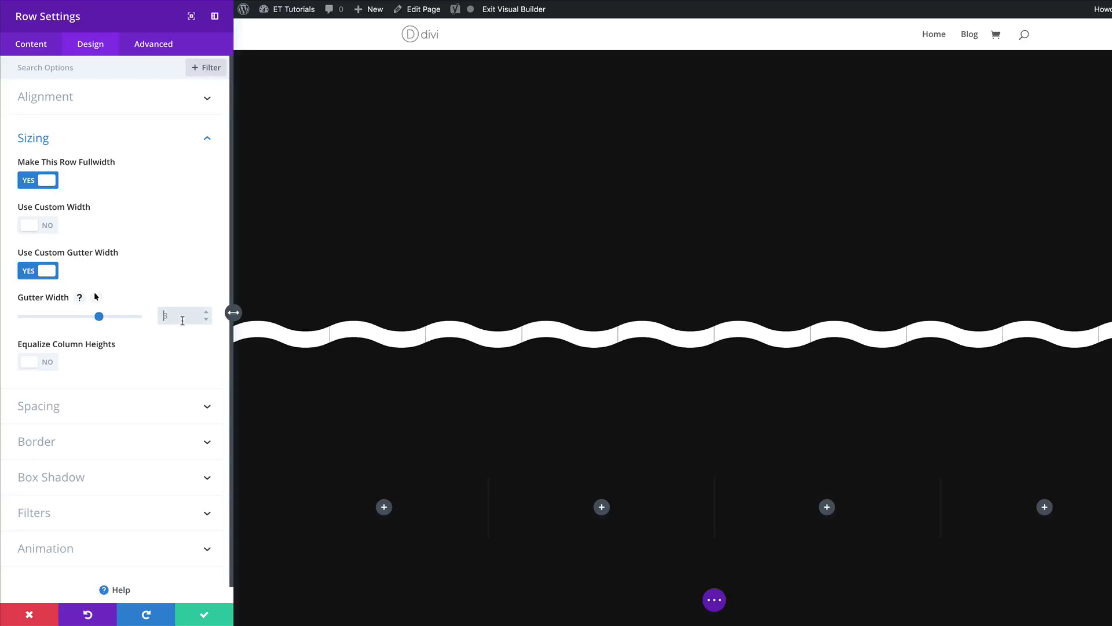
key("Down")
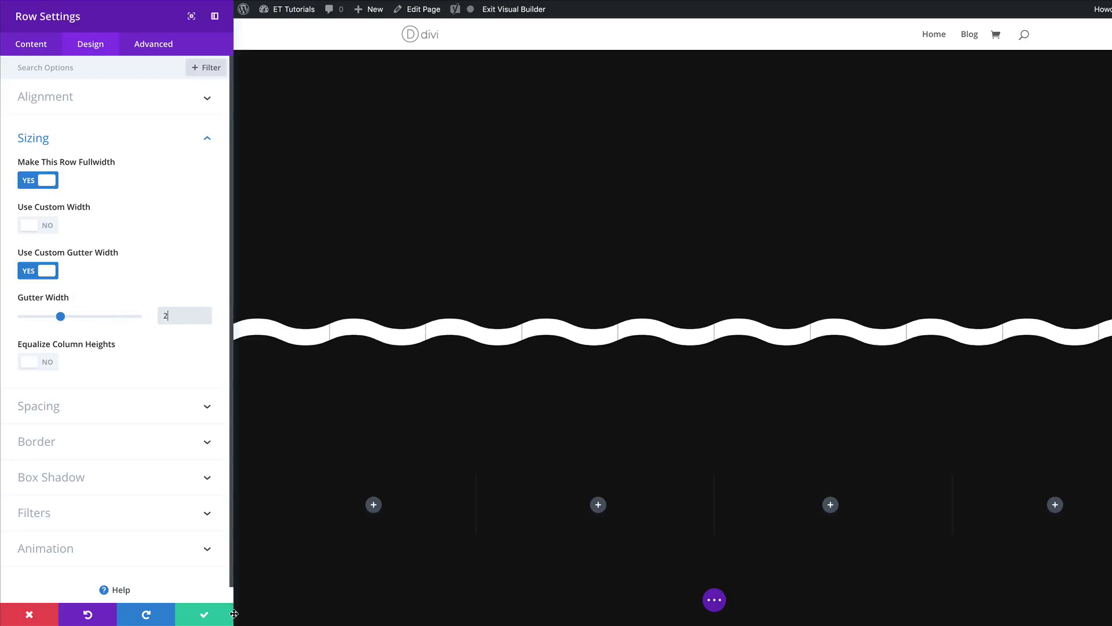
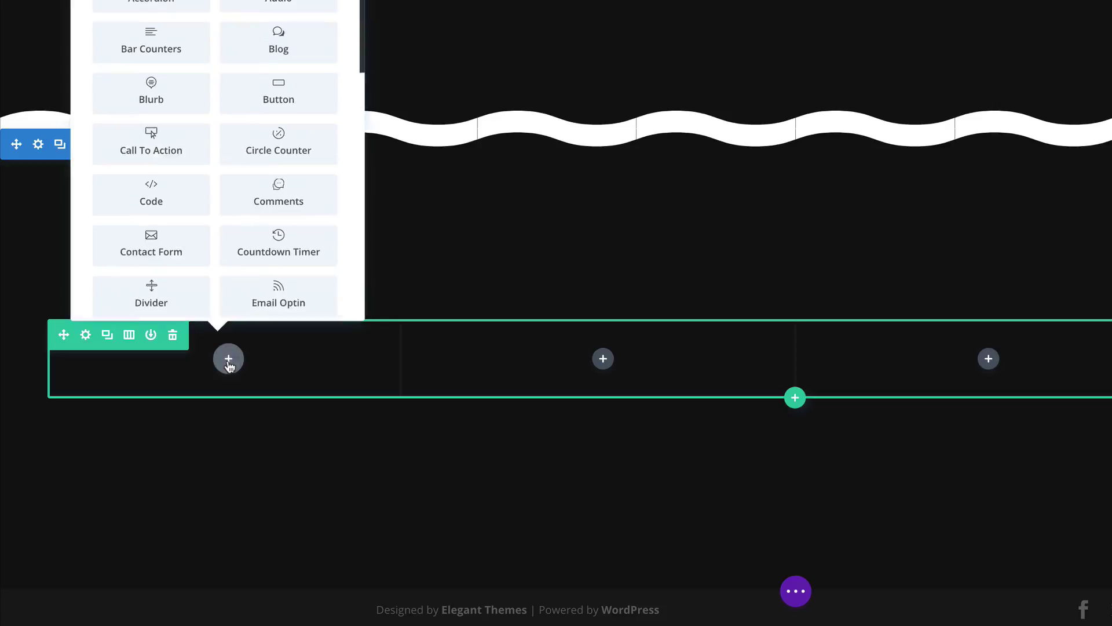
Insert a Blurb module in the row's first column and give it the solid downward-pointing triangle icon
type("blur")
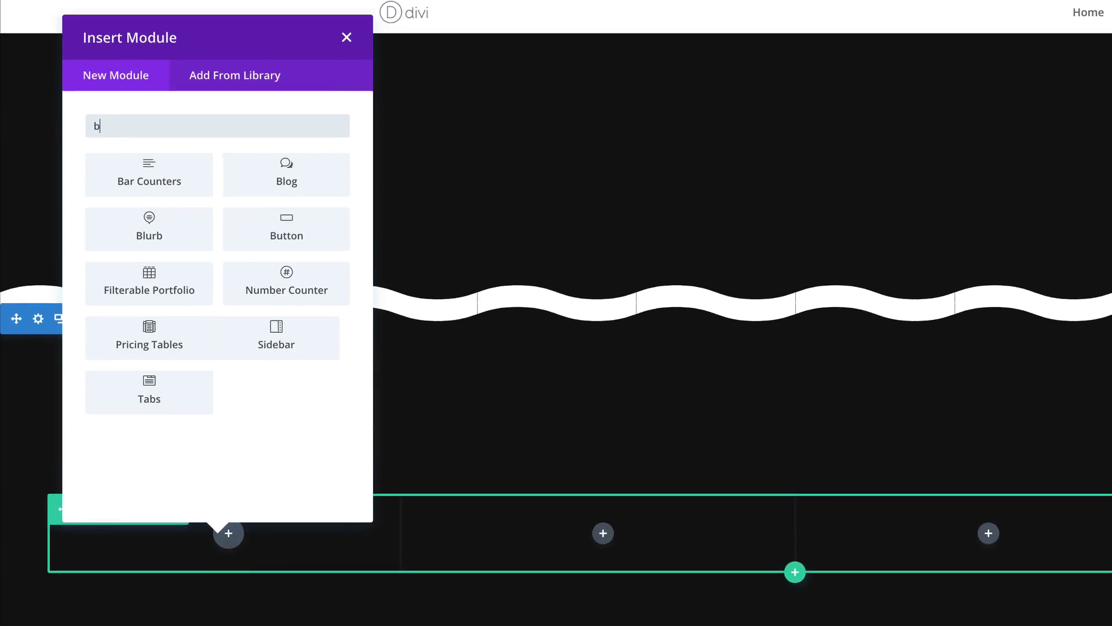
left_click(168, 184)
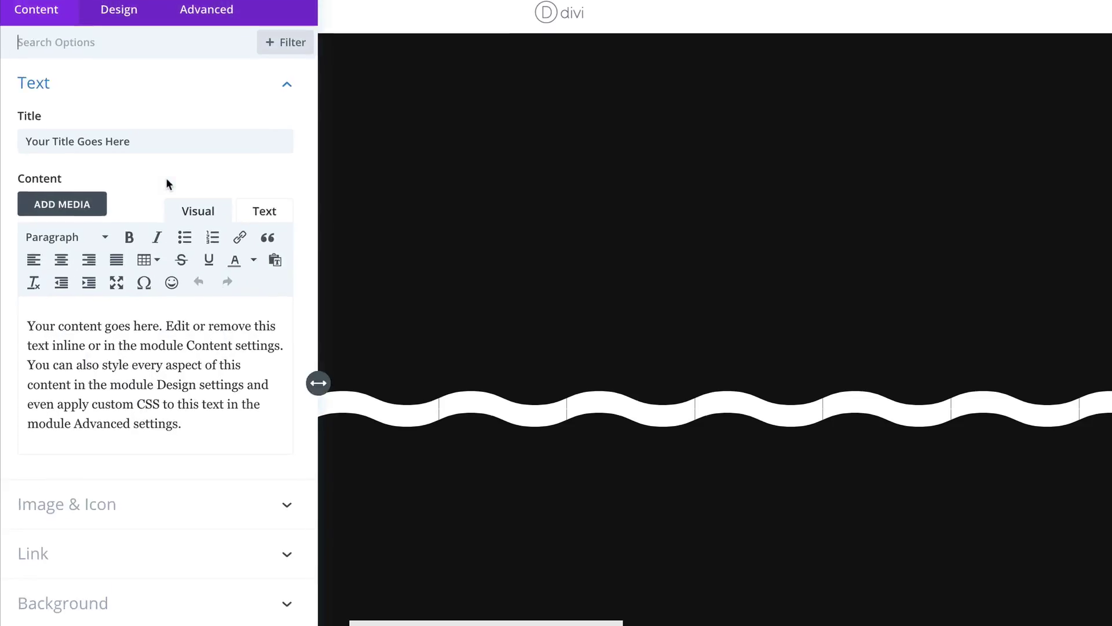
left_click(131, 506)
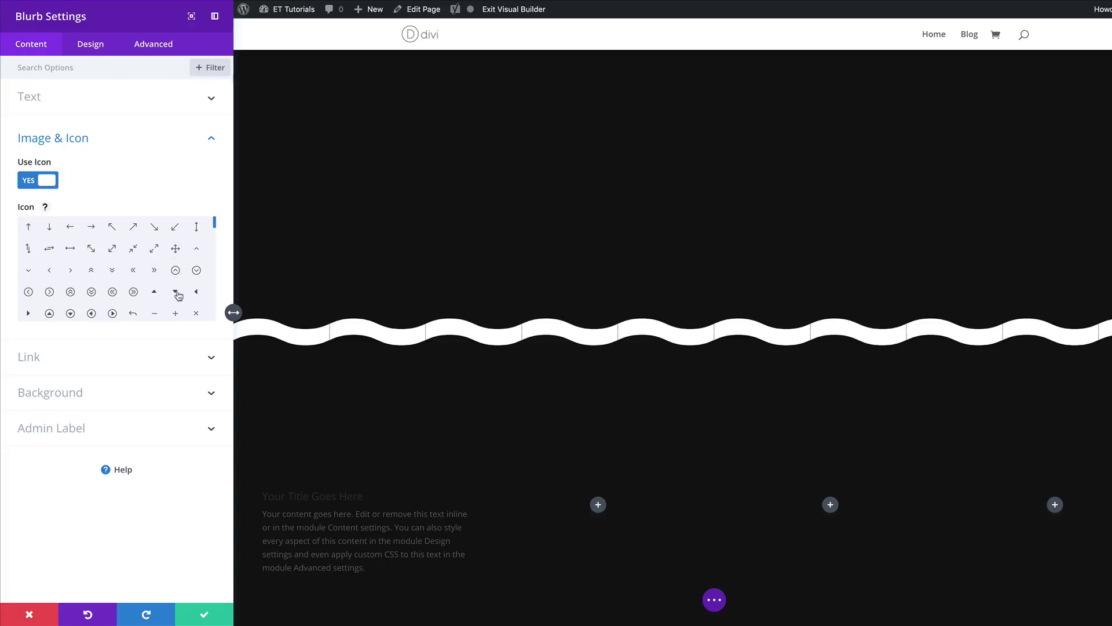
left_click(177, 293)
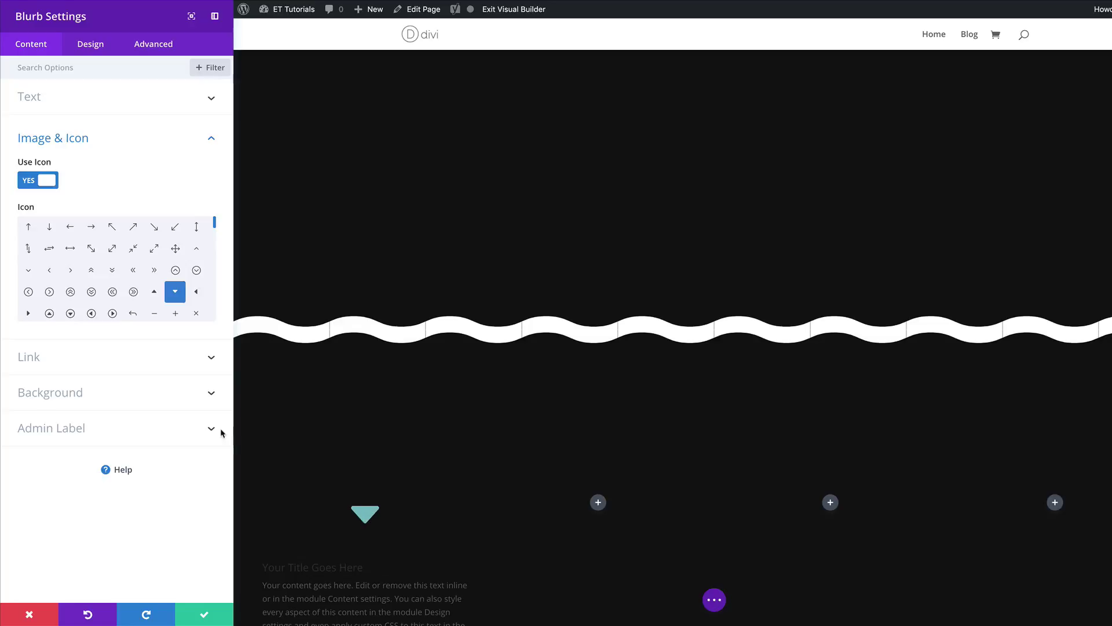
Clear the blurb's placeholder title and body content so only the icon is left
left_click(41, 100)
double_click(106, 139)
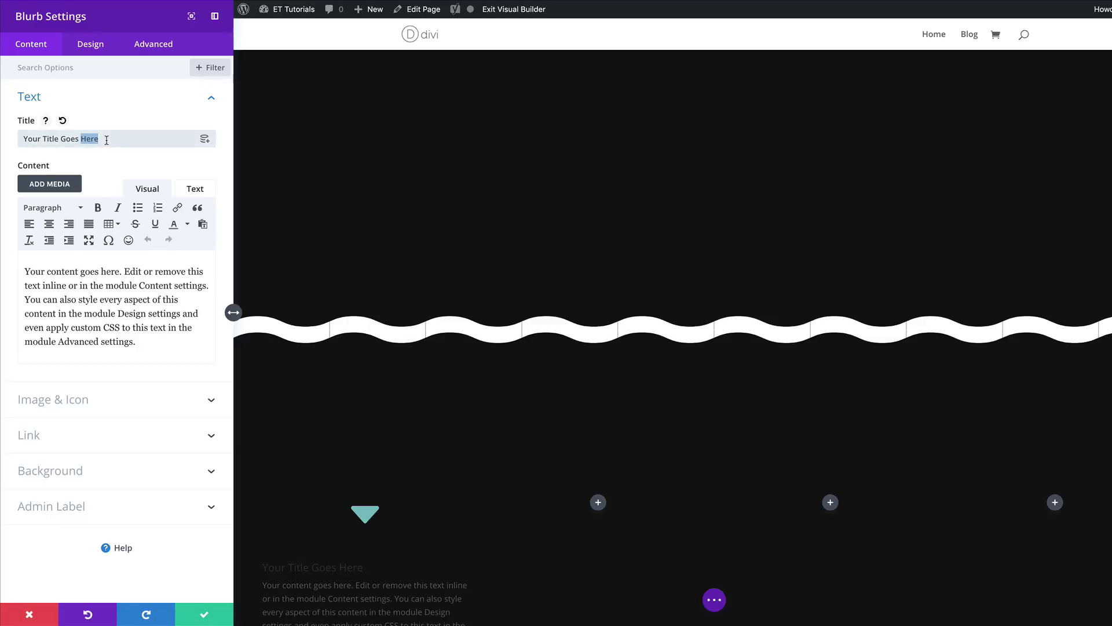
triple_click(105, 140)
key("BackSpace")
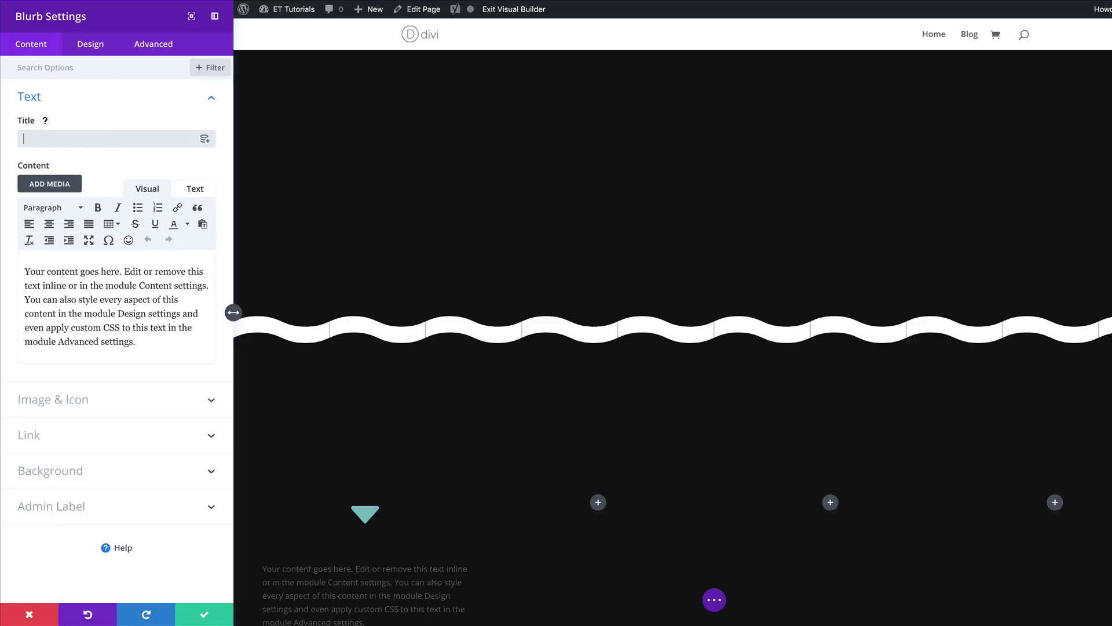
left_click_drag(24, 270, 139, 359)
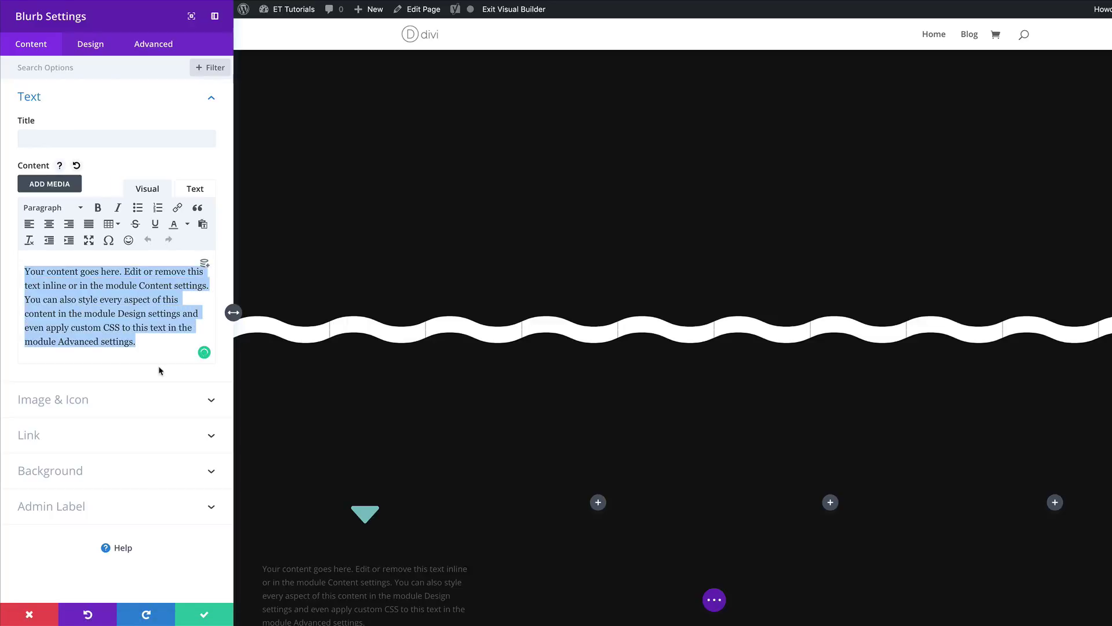
key("BackSpace")
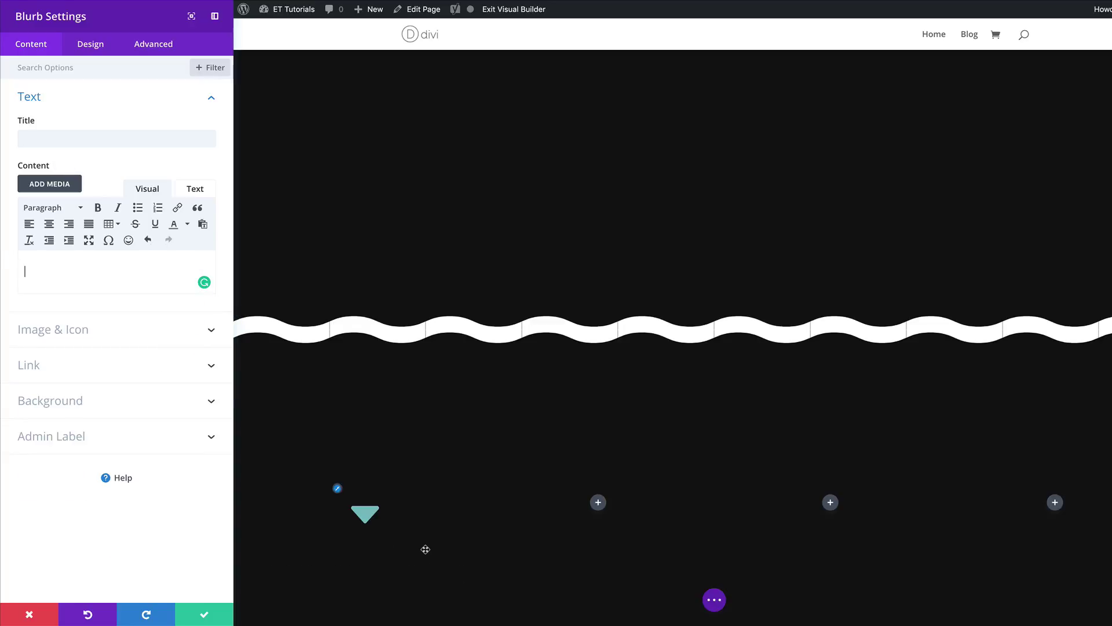
Set the blurb's icon color to #4ffcff and enable a custom icon font size of 150px
left_click(90, 47)
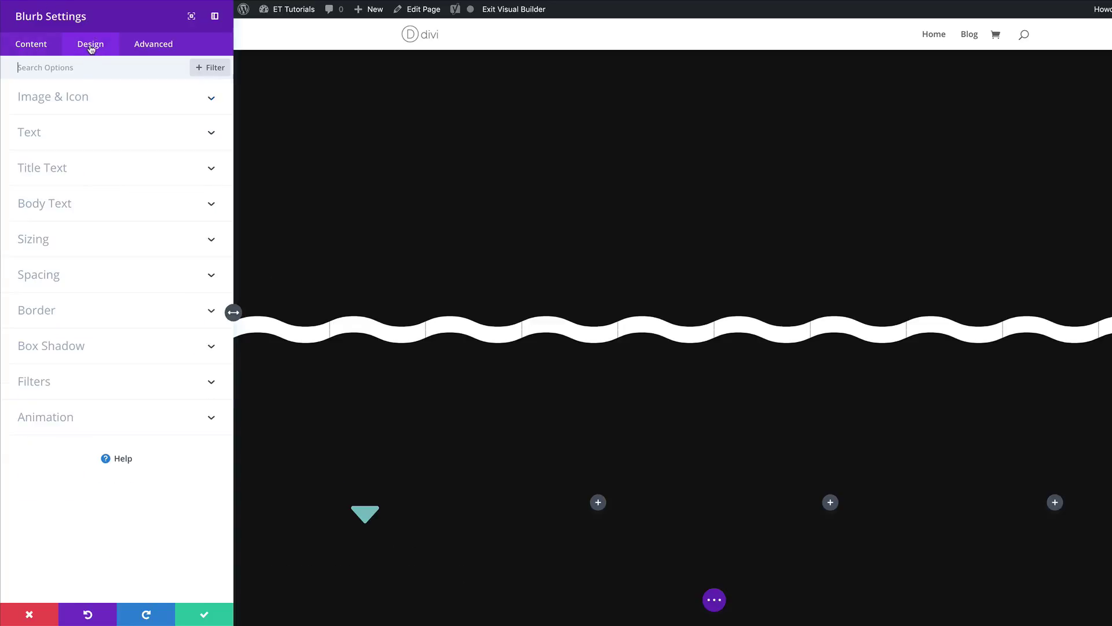
left_click(78, 102)
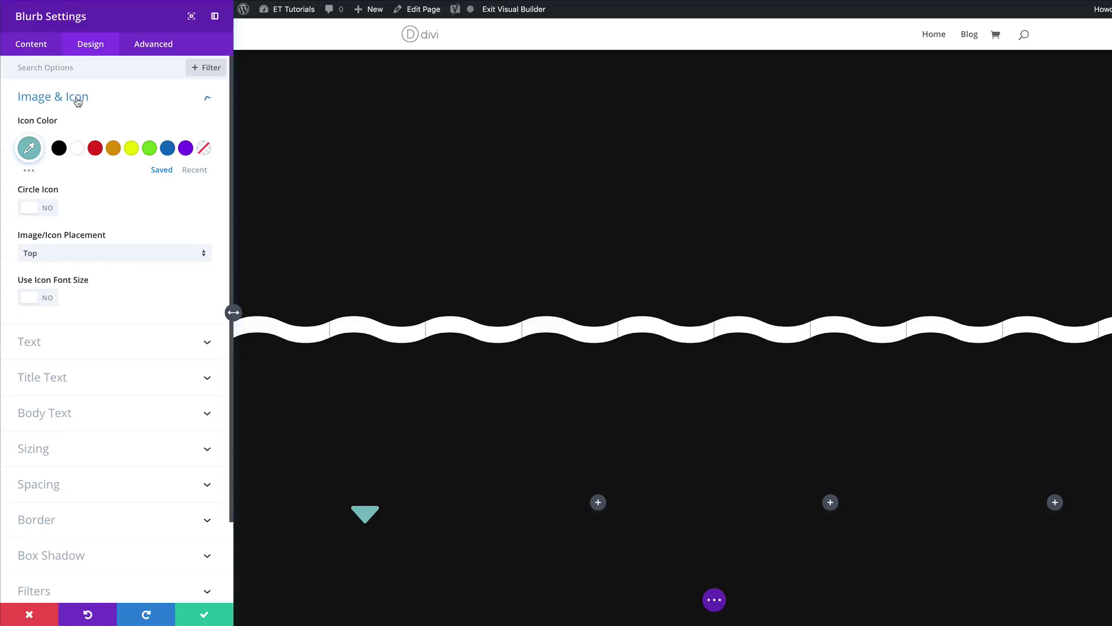
left_click(30, 148)
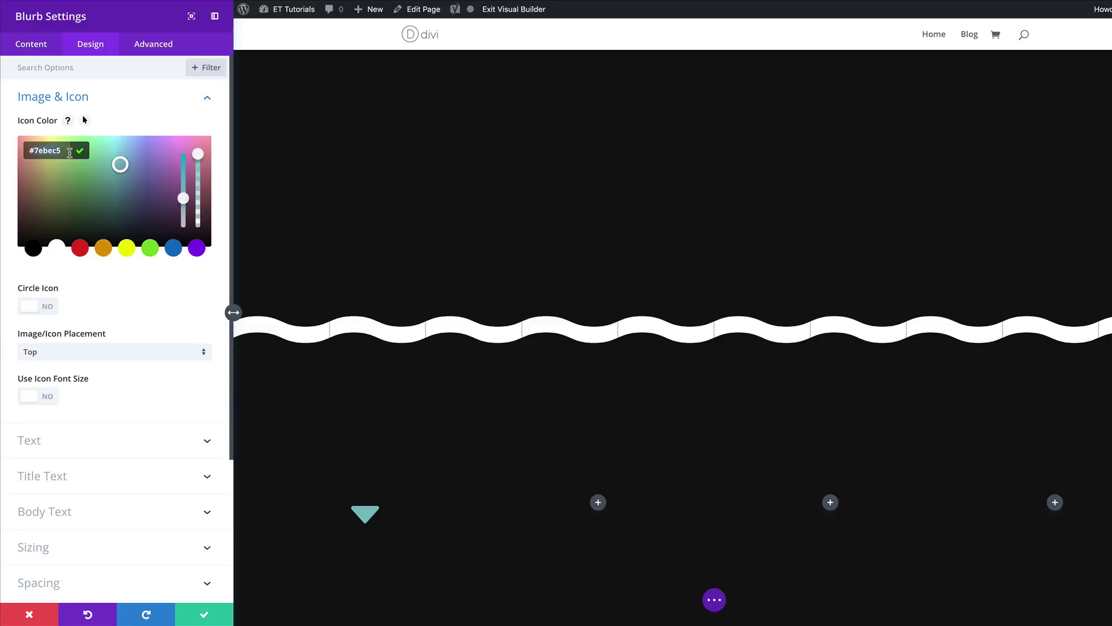
type("#4ffcff")
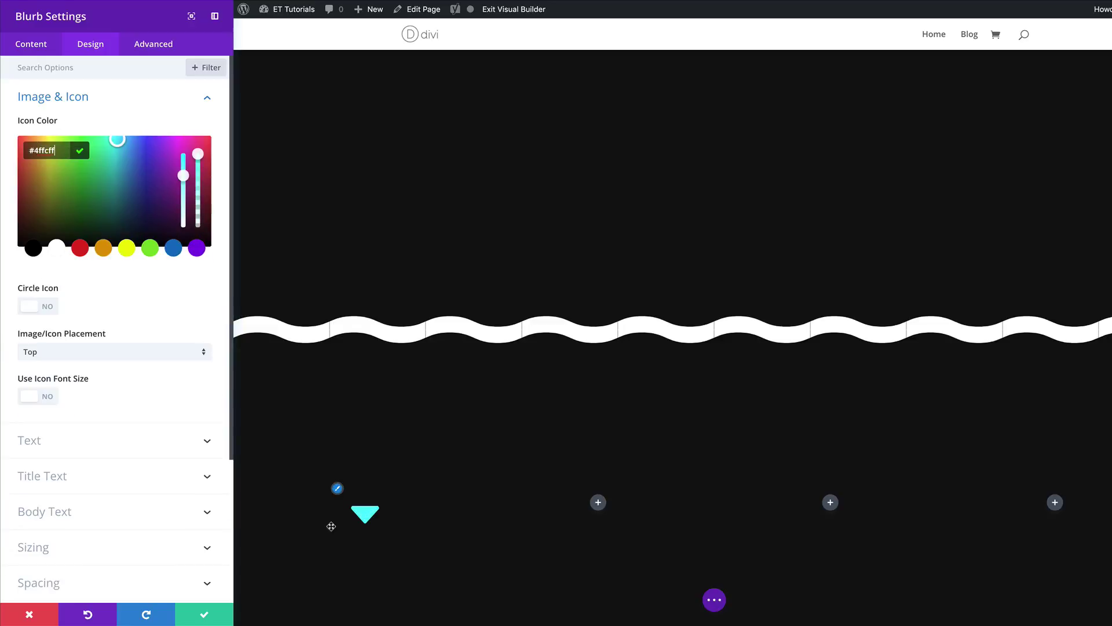
scroll(396, 529, "down", 2)
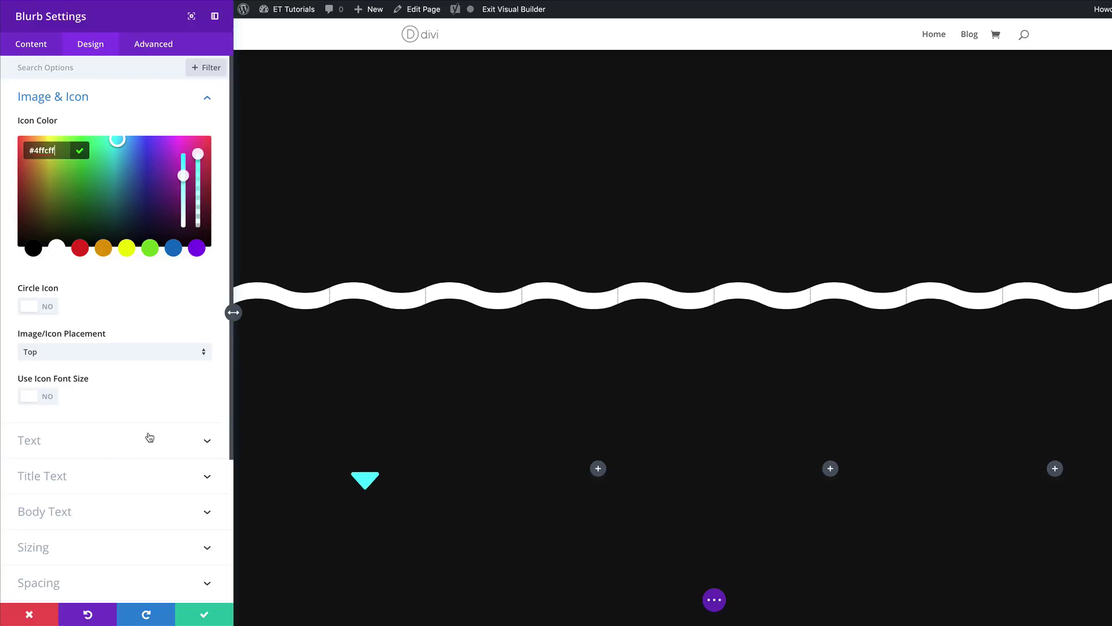
left_click(50, 399)
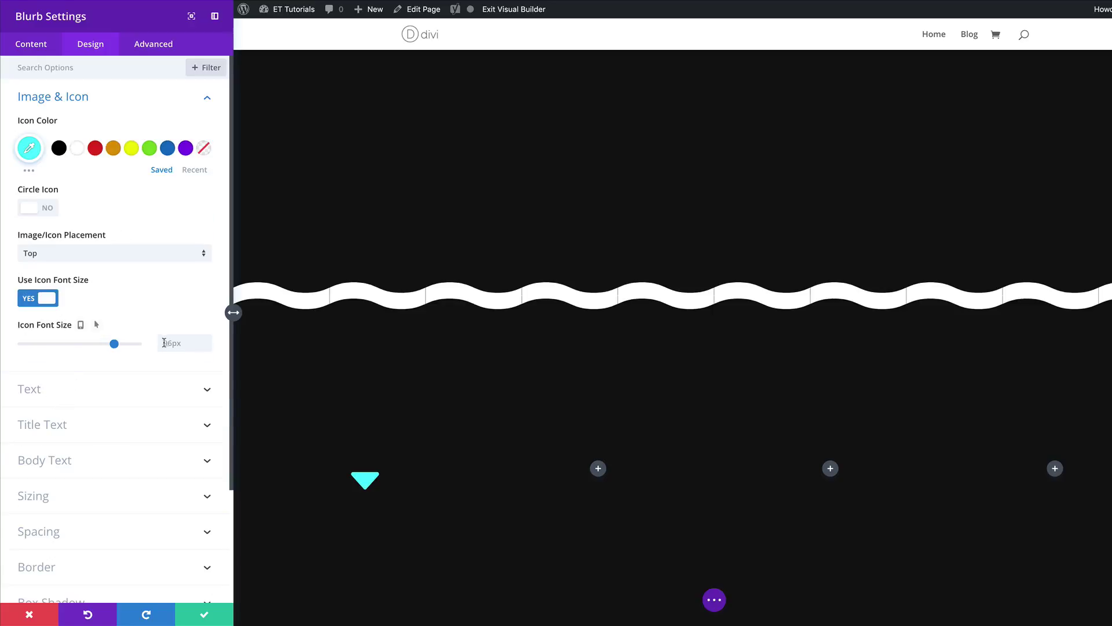
left_click(201, 351)
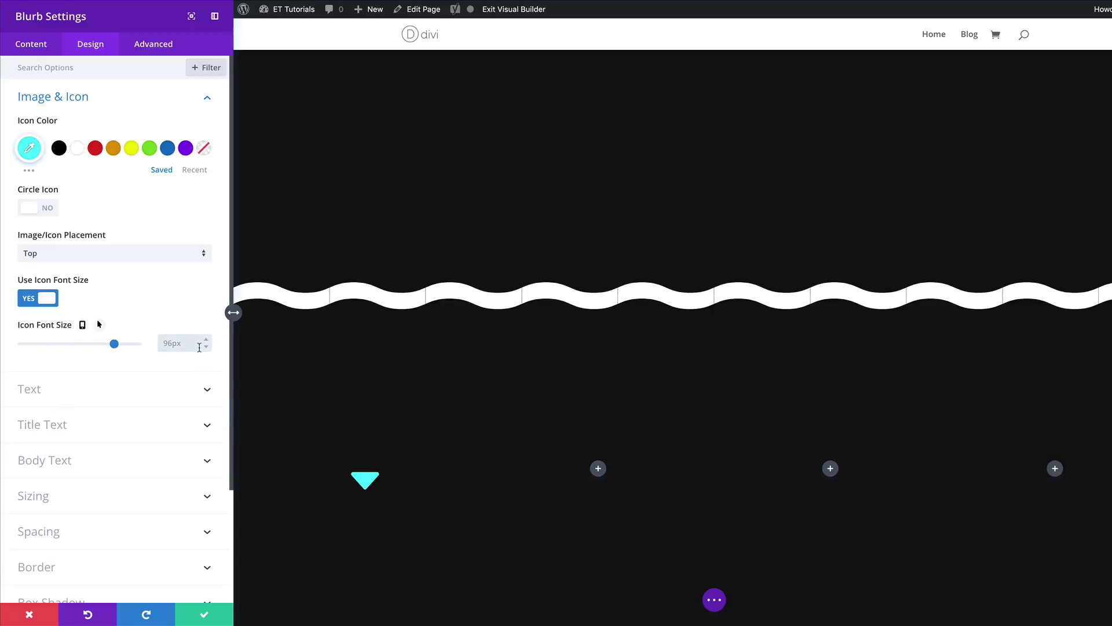
type("150px")
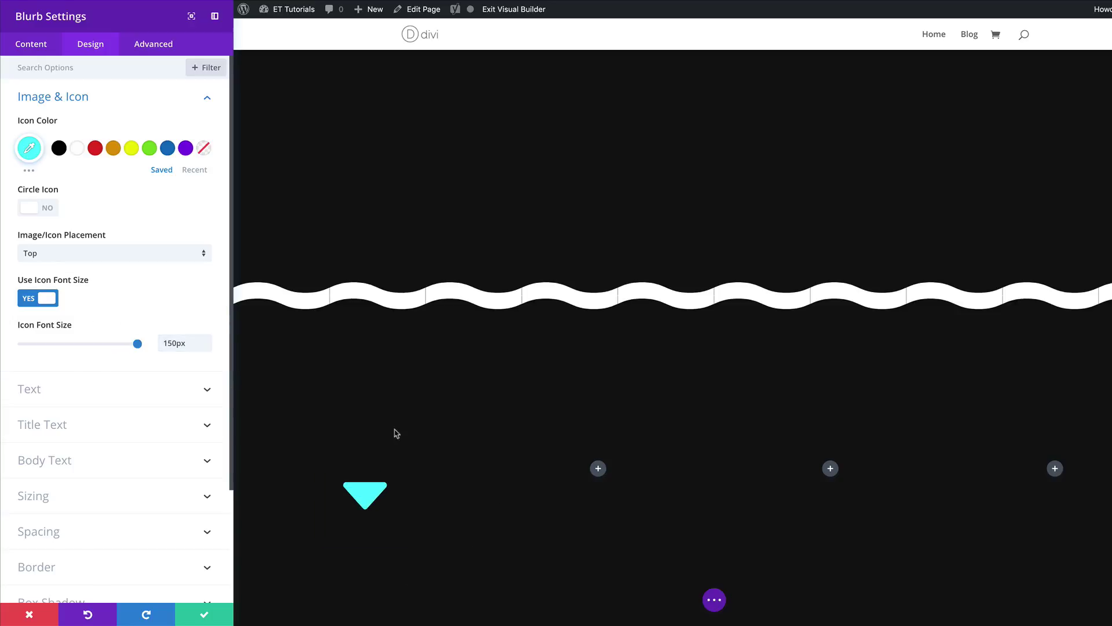
Set the blurb's top margin to -550px and its top padding to 550px
left_click(55, 533)
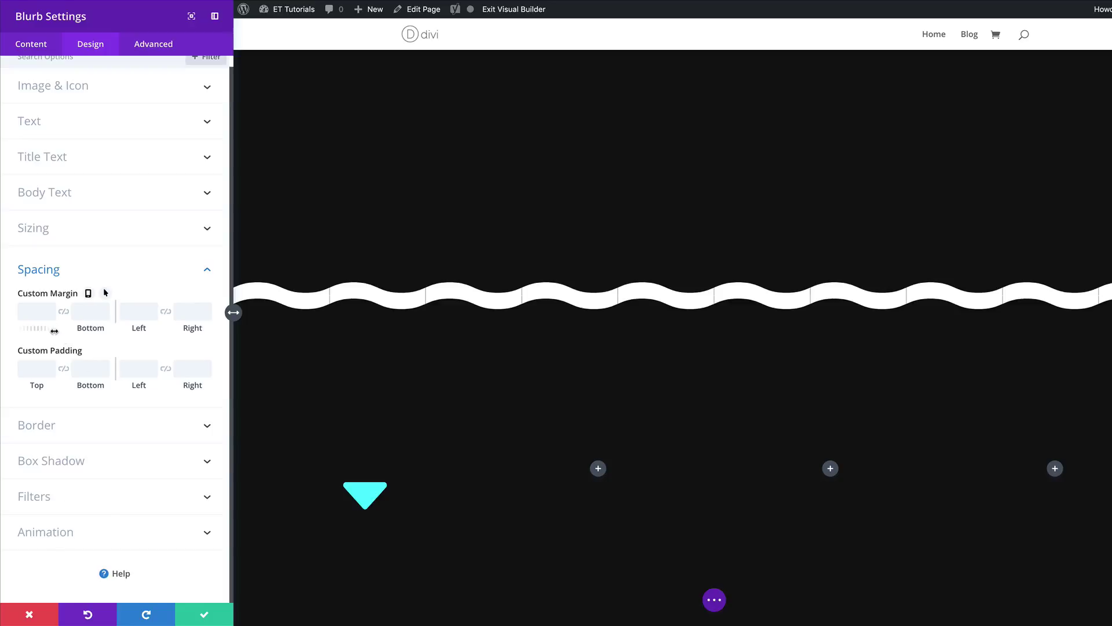
left_click(26, 314)
type("-550px")
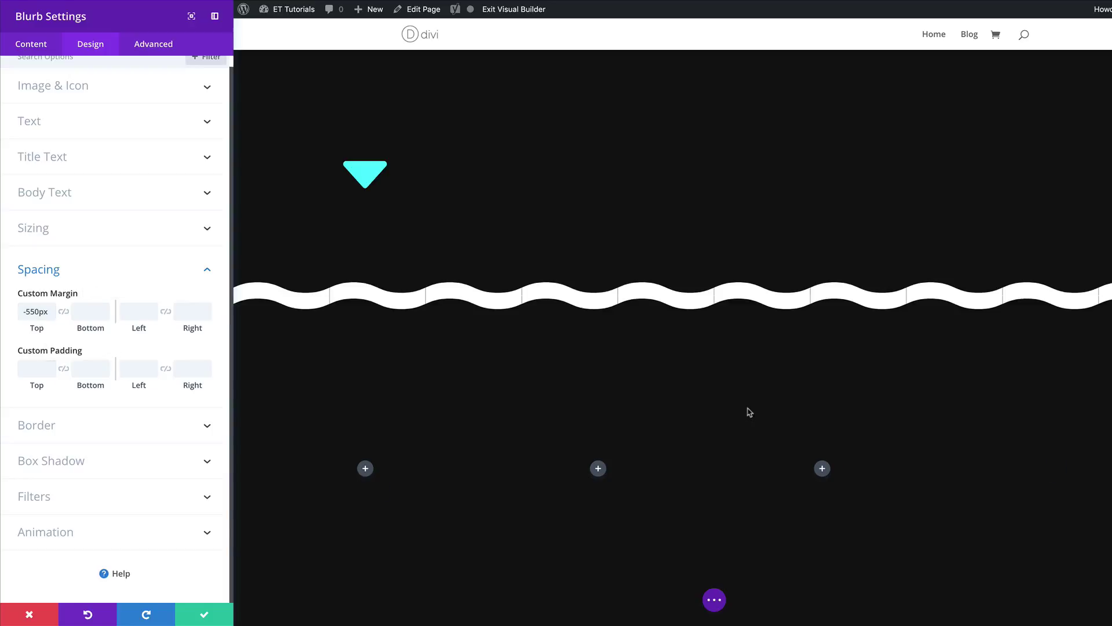
left_click(35, 372)
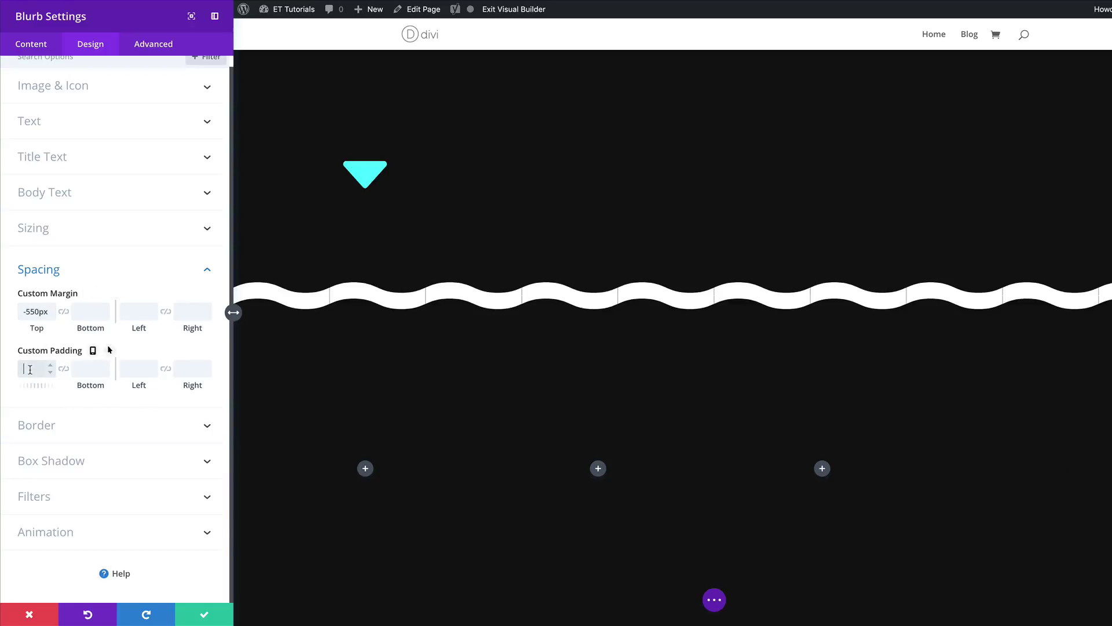
type("550px")
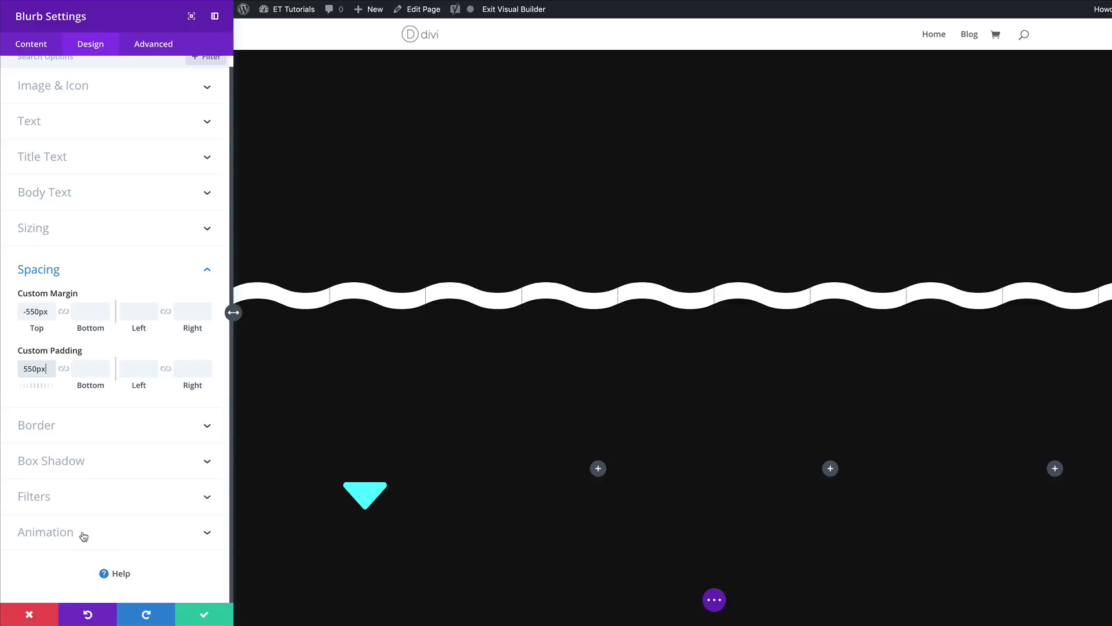
Give the blurb a Slide animation with the direction set to Down
left_click(84, 536)
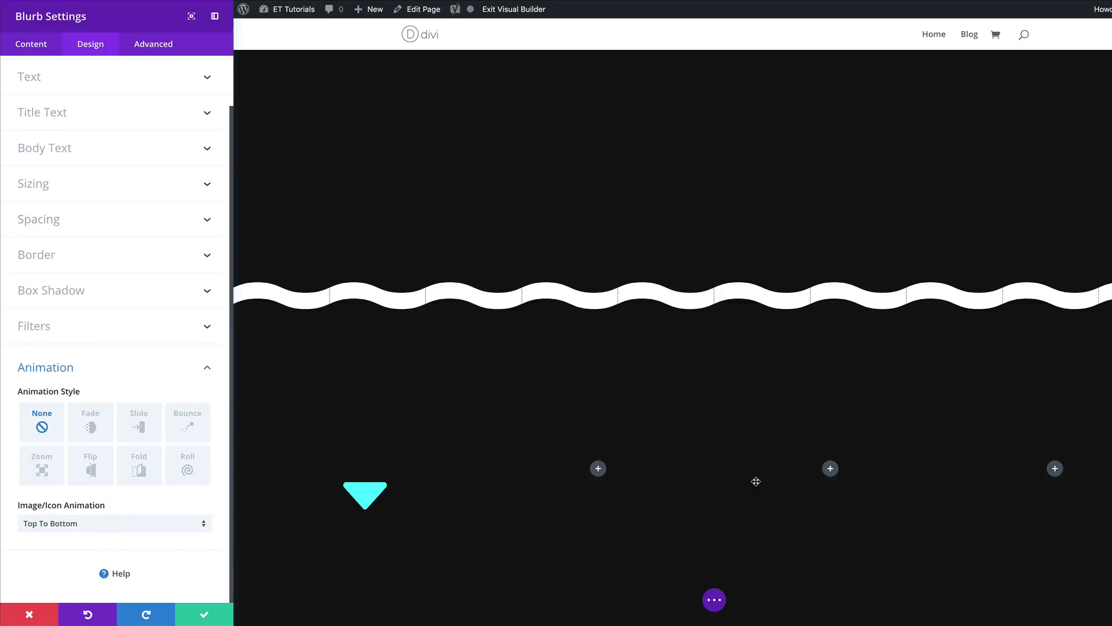
left_click(145, 432)
scroll(165, 454, "down", 5)
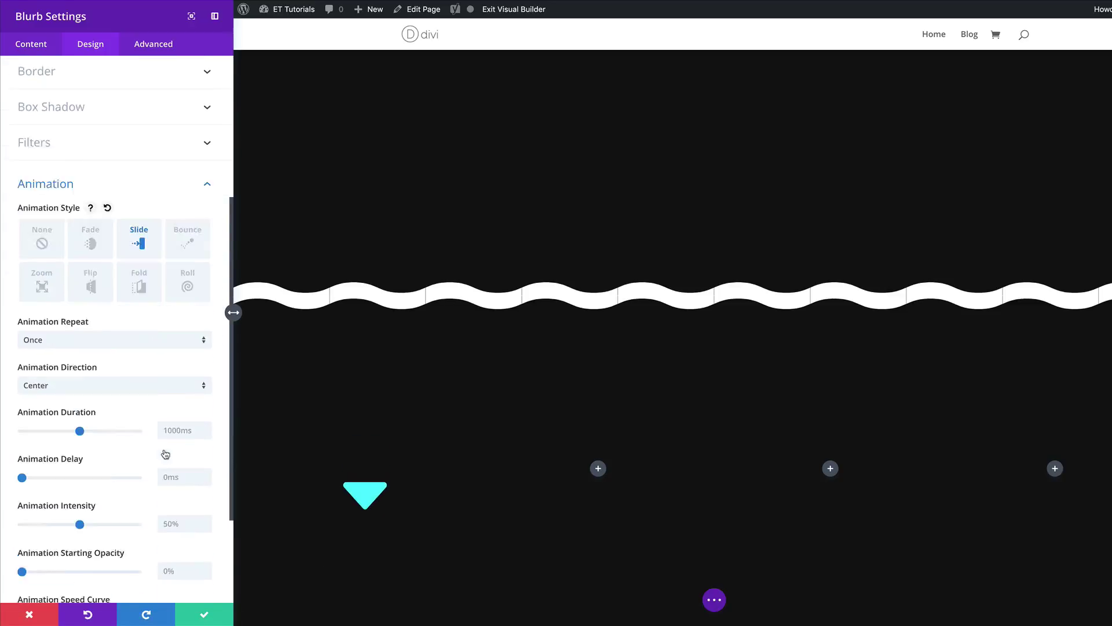
scroll(165, 453, "down", 2)
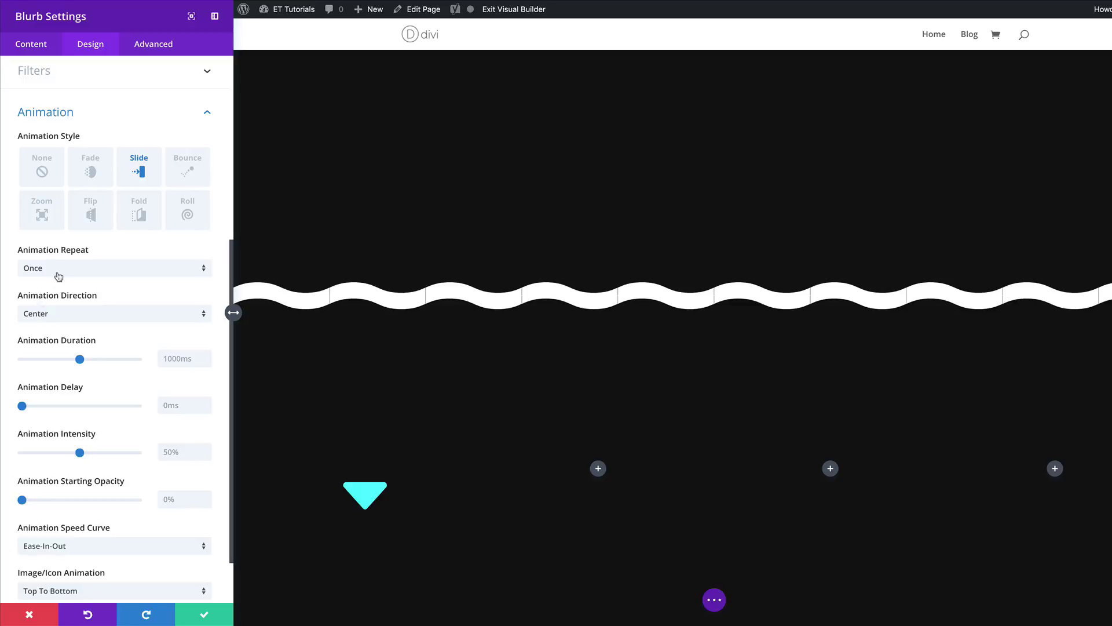
left_click(84, 318)
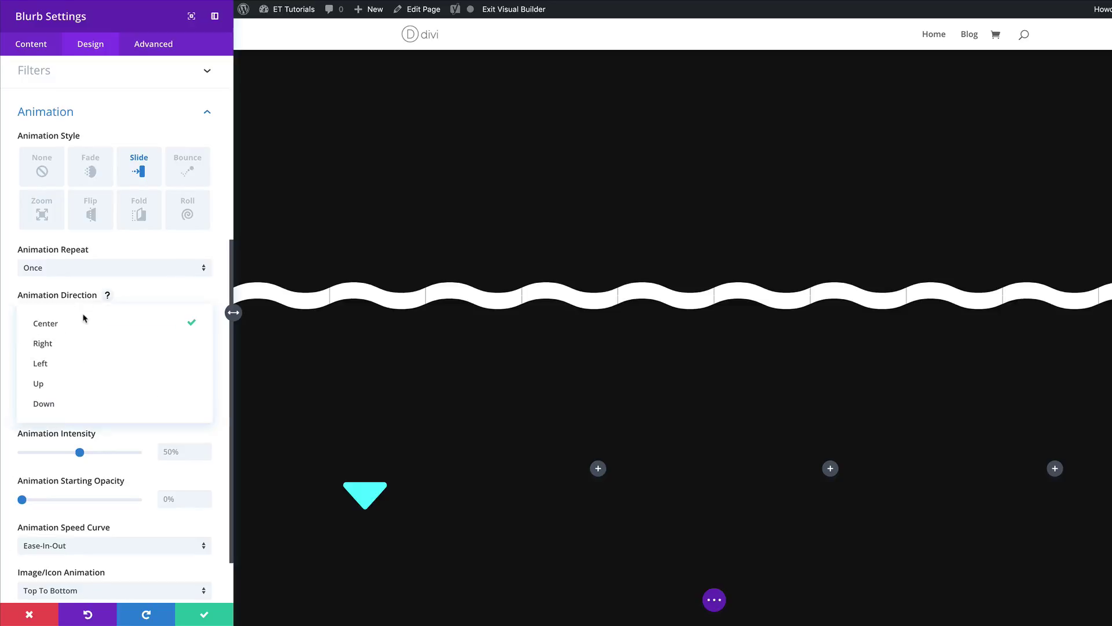
left_click(79, 400)
Set the slide animation's duration to 3000ms, delay to 1200ms, intensity to 100% and starting opacity to 100%
left_click(187, 363)
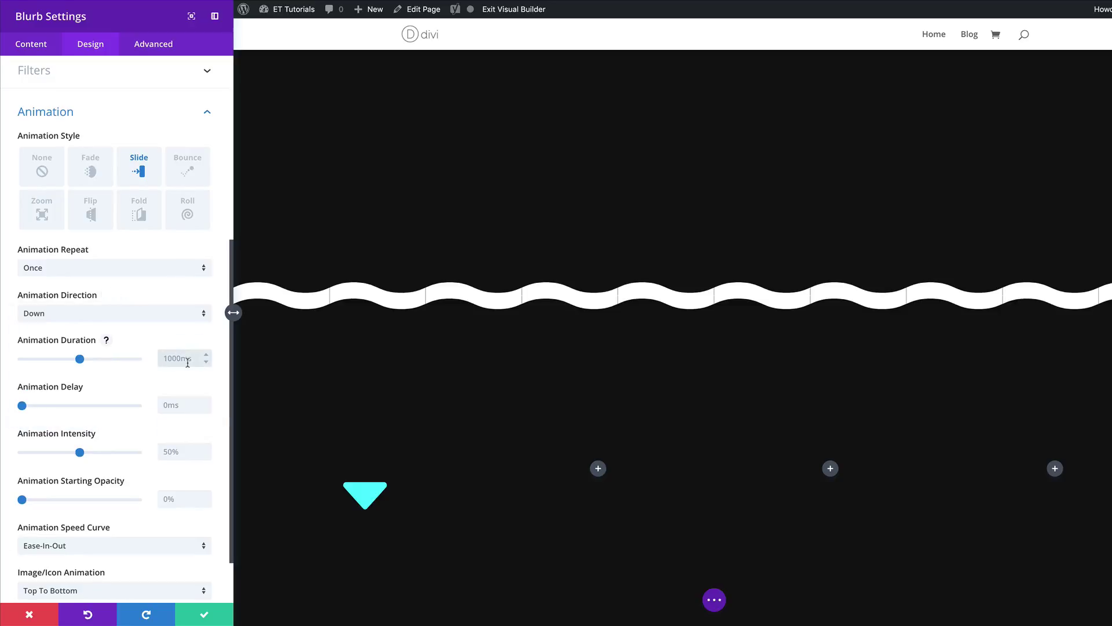
type("3000ms")
left_click(174, 406)
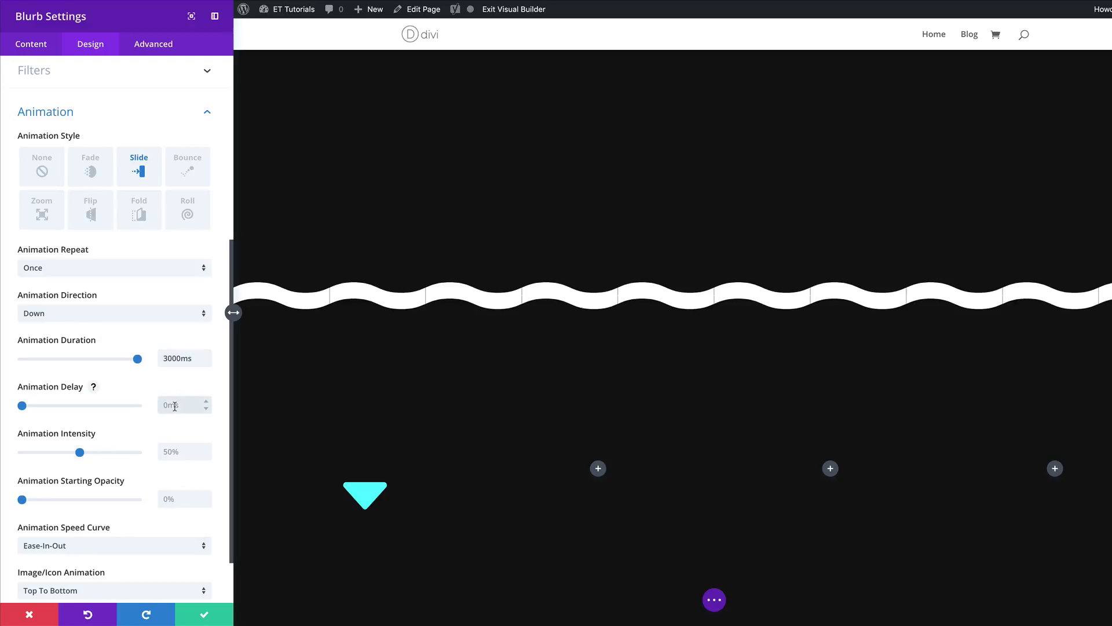
type("1200ms")
left_click(170, 454)
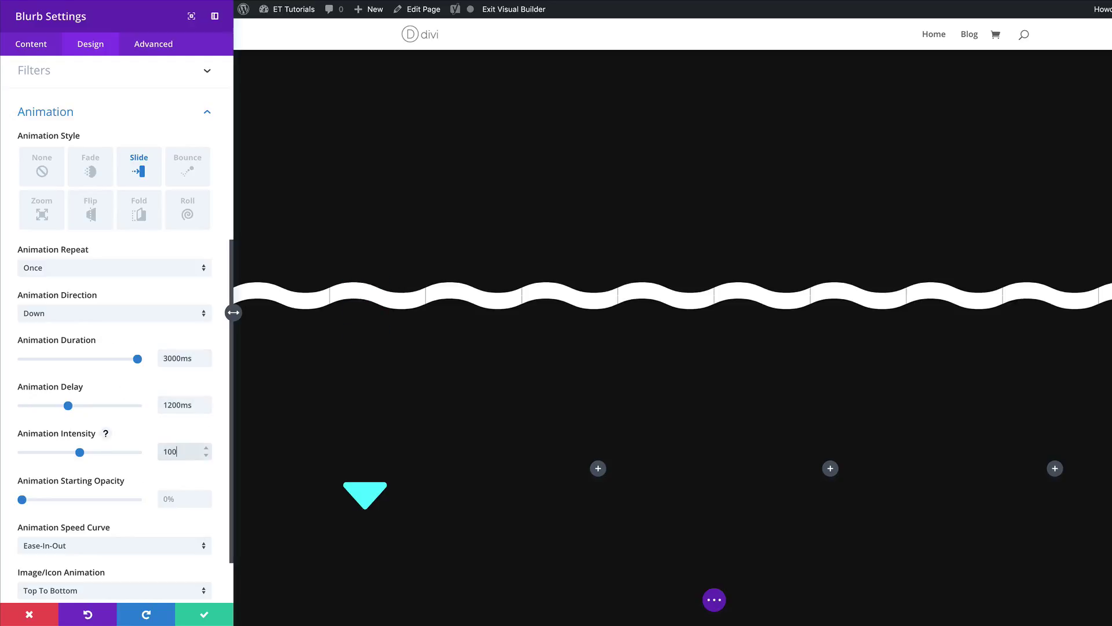
type("100%")
left_click(174, 498)
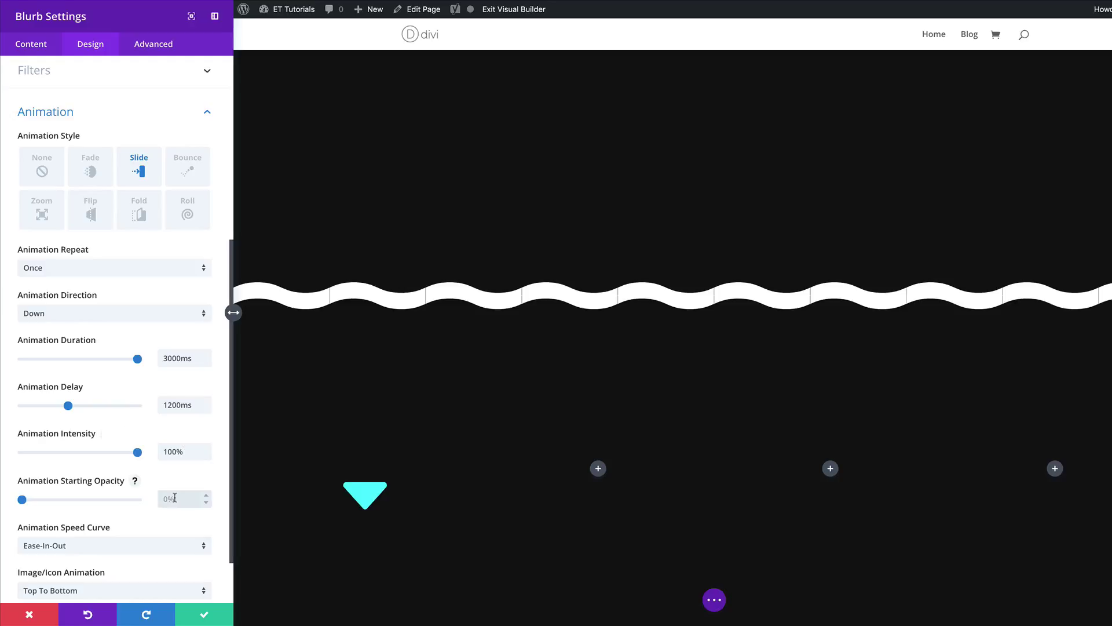
type("100%")
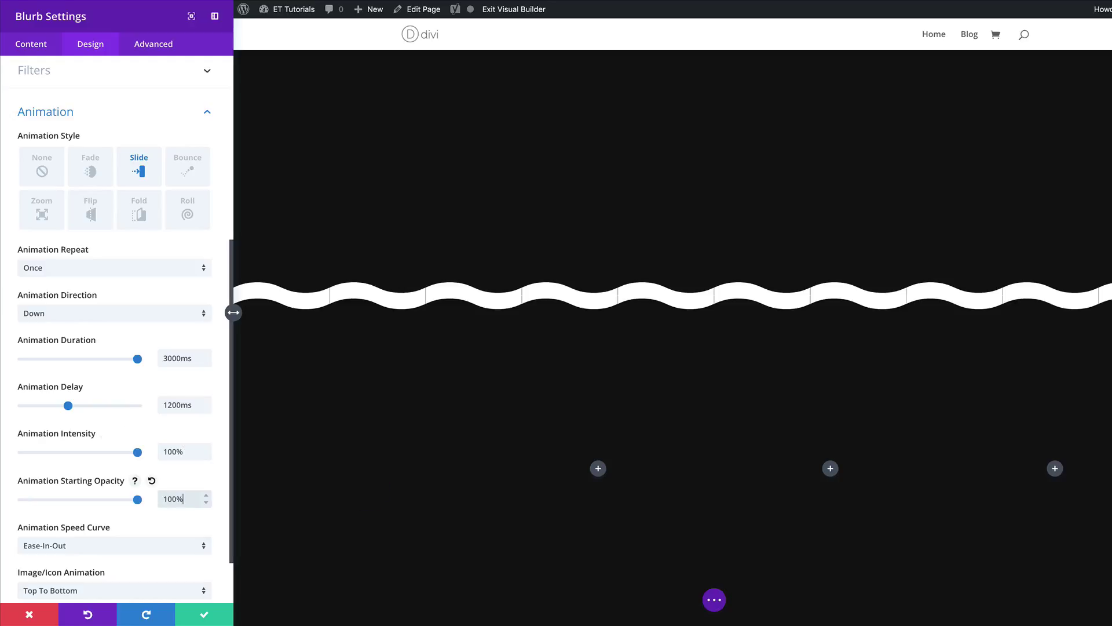
Set the blurb's image/icon animation to No Animation and save the module
scroll(158, 528, "down", 2)
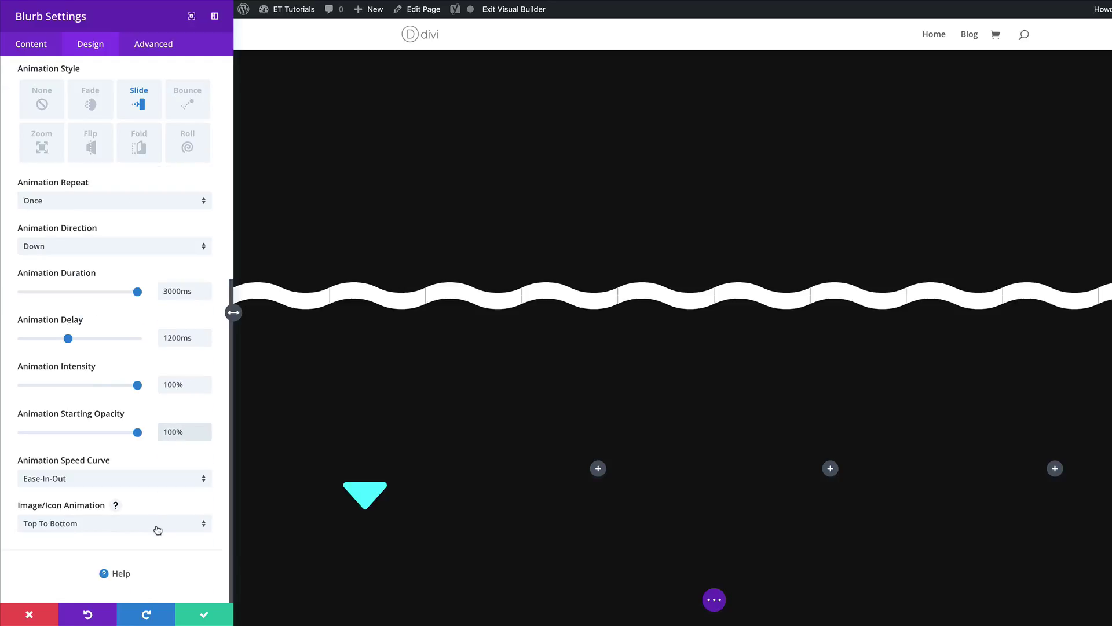
left_click(154, 523)
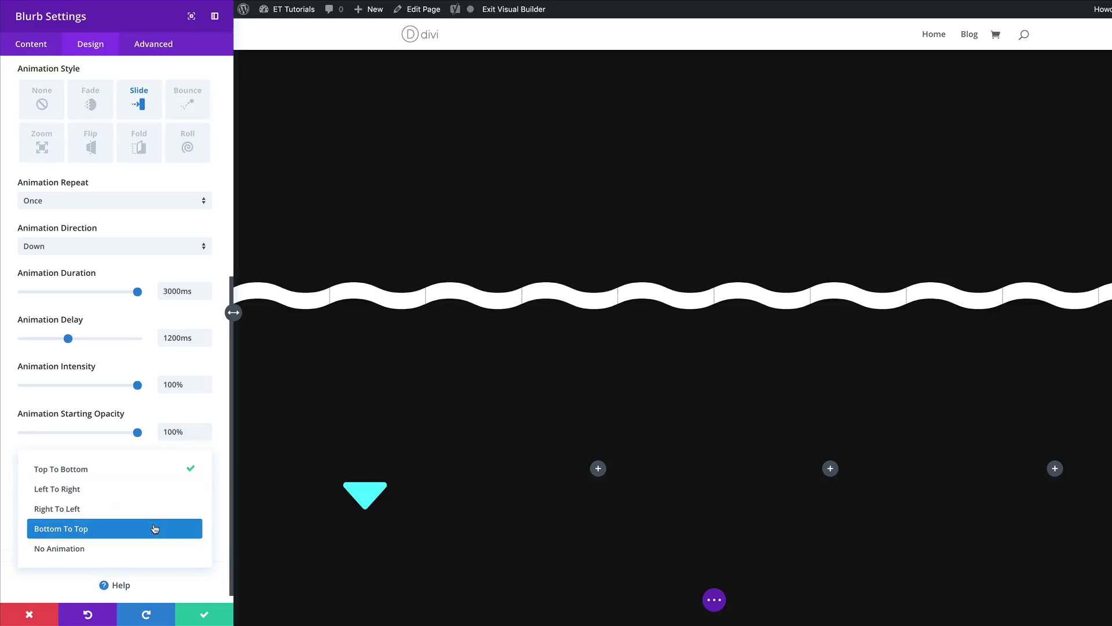
left_click(143, 548)
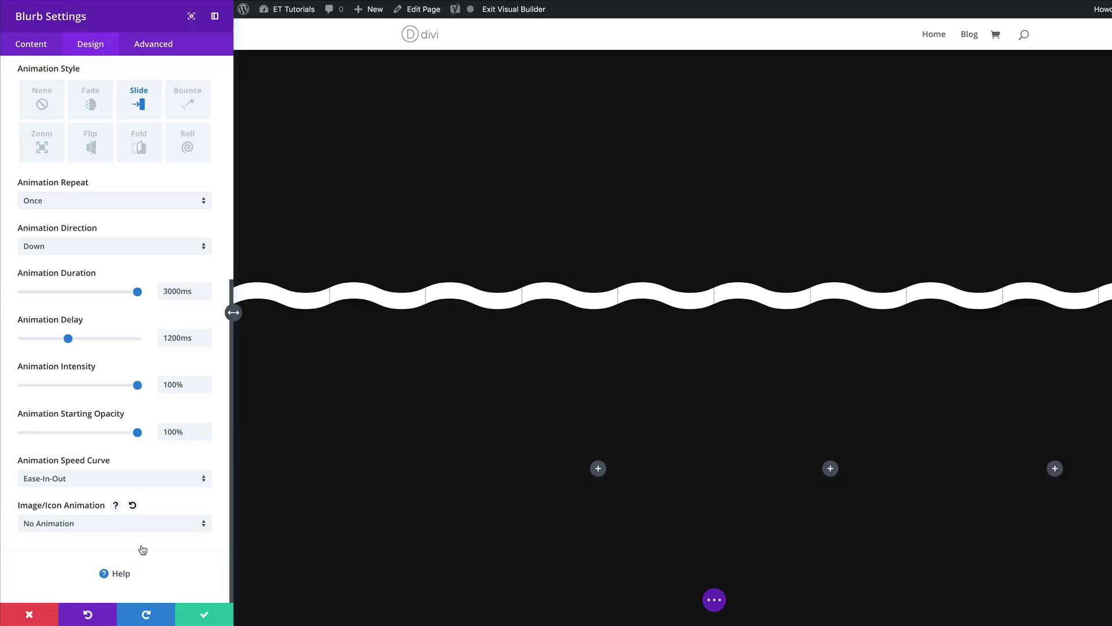
left_click(206, 615)
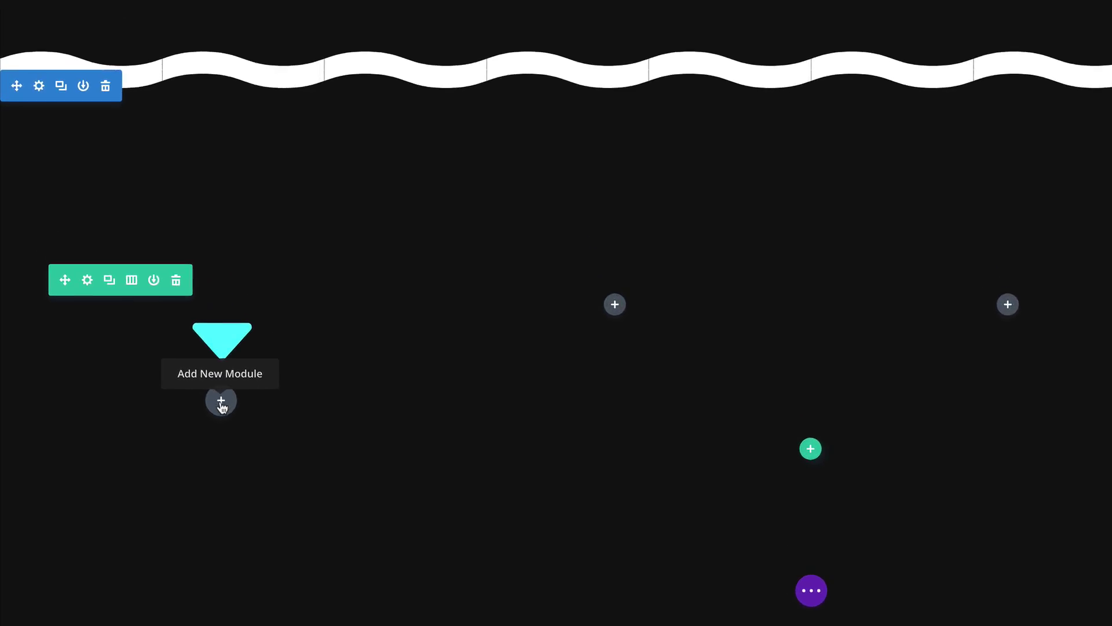
Add a Text module below the arrow blurb in the first column and replace its content with "1"
left_click(221, 401)
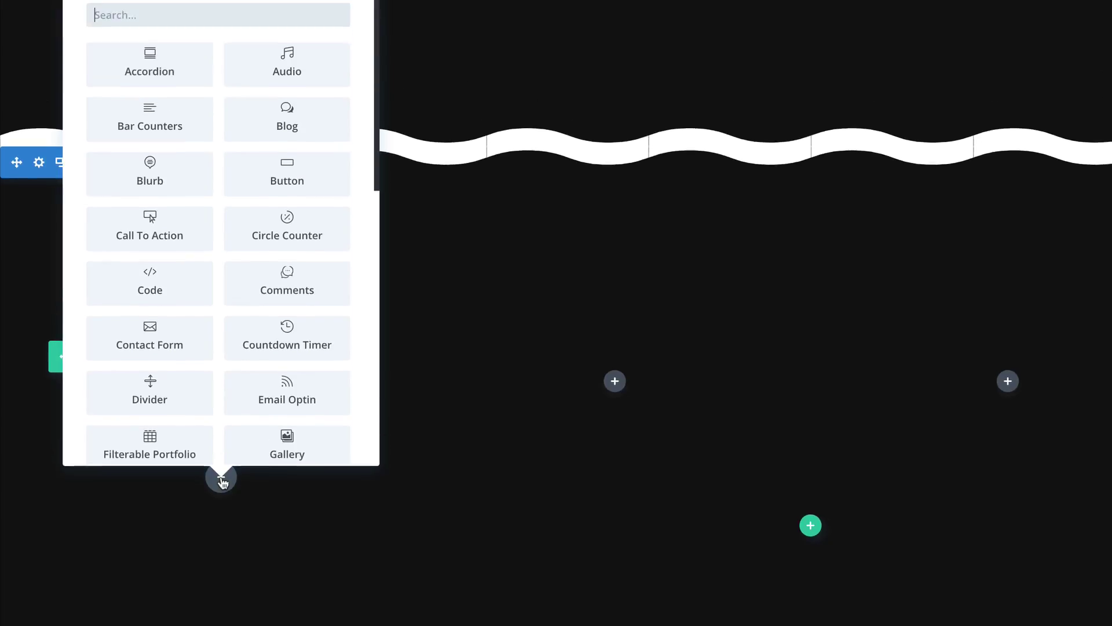
type("text")
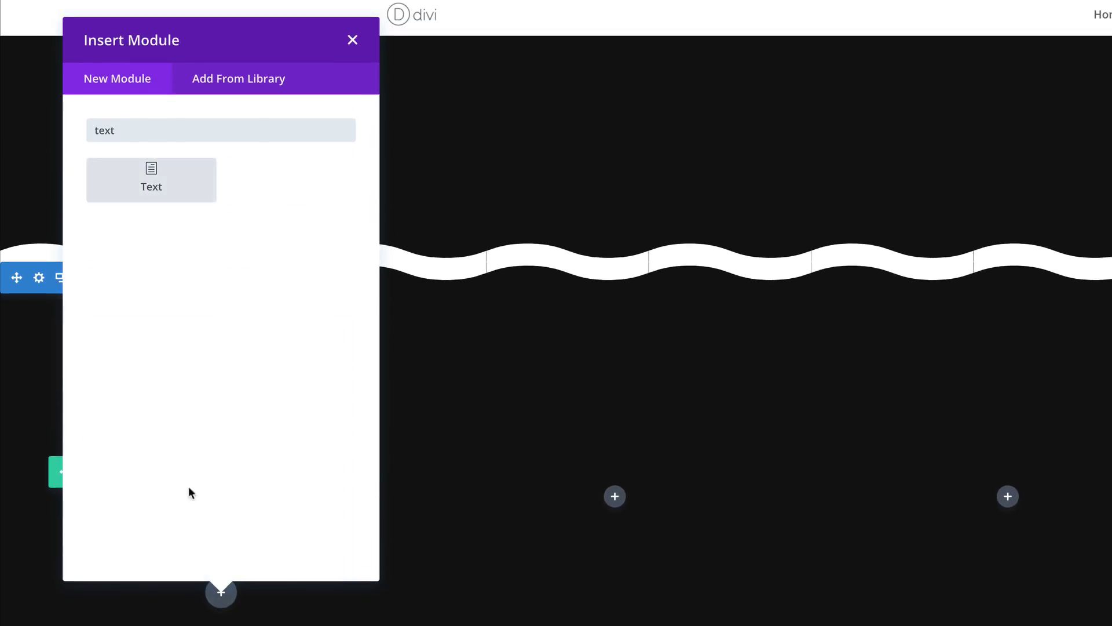
left_click(176, 177)
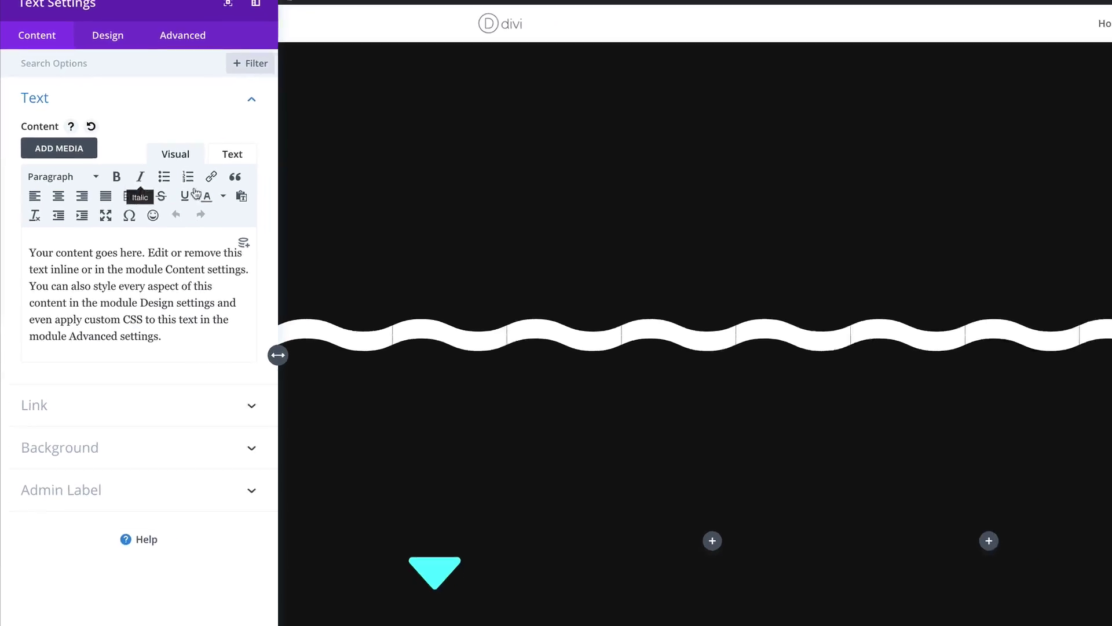
left_click_drag(29, 251, 182, 334)
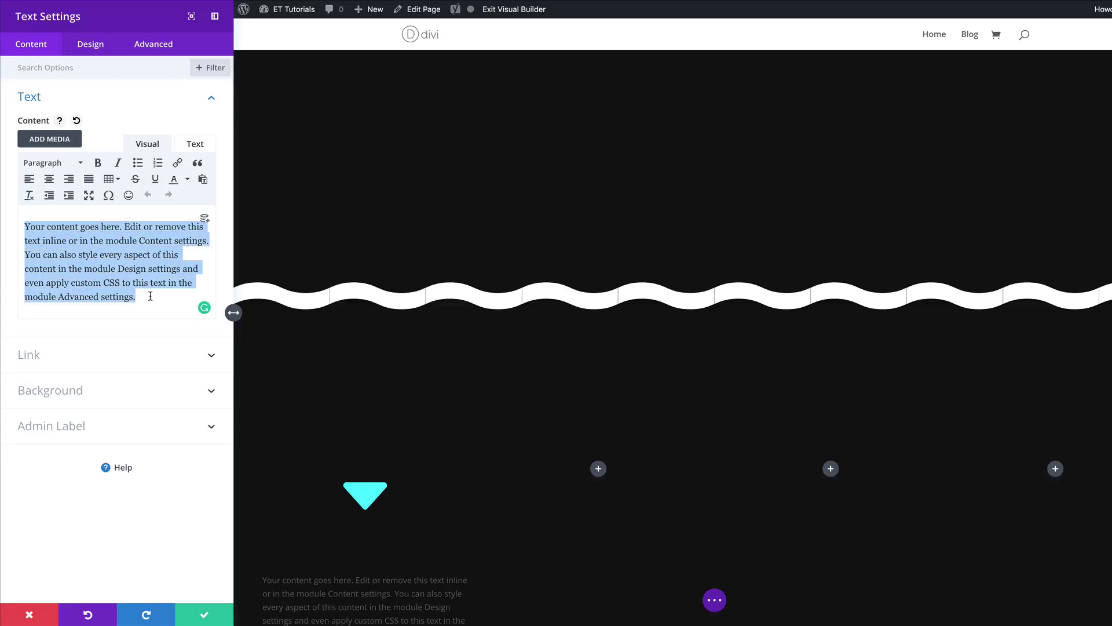
type("1")
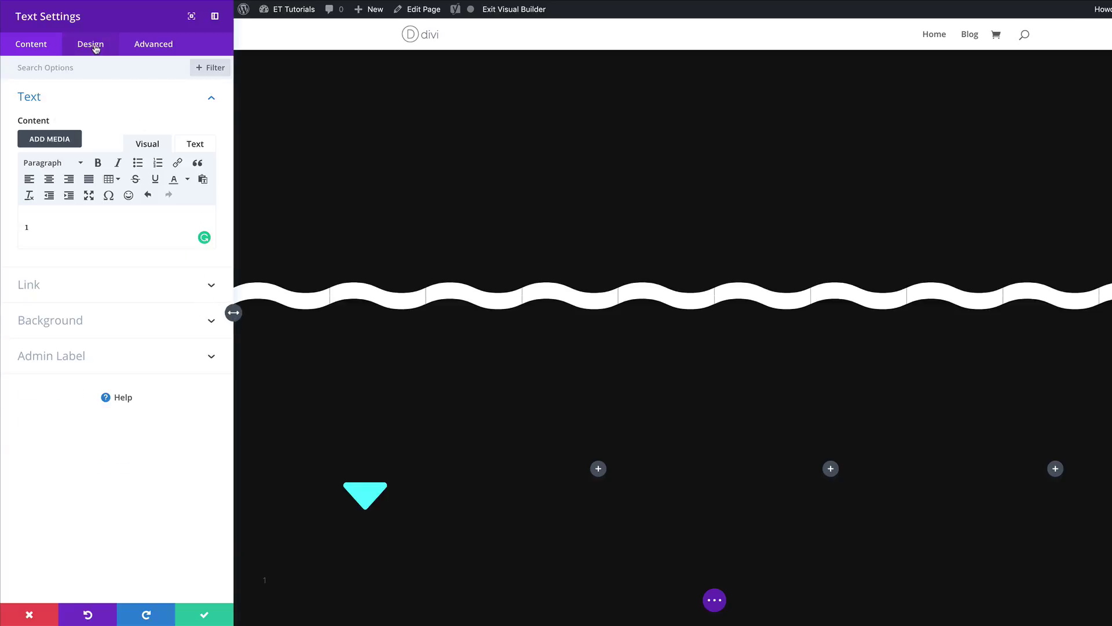
Set the number text's font to Didact Gothic with a Bold weight
left_click(93, 45)
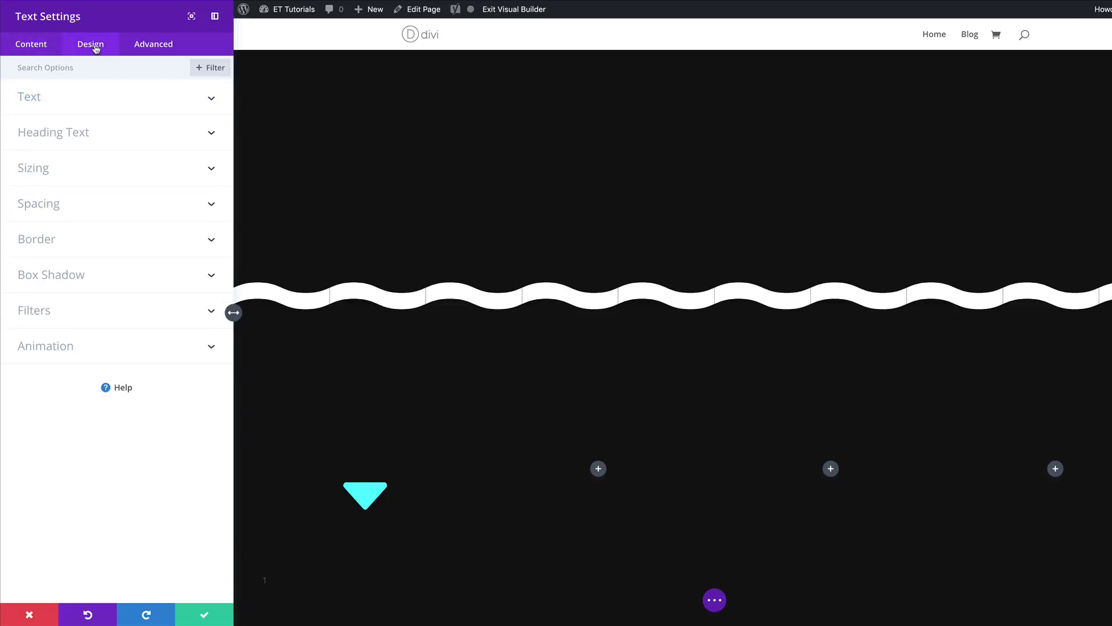
left_click(92, 104)
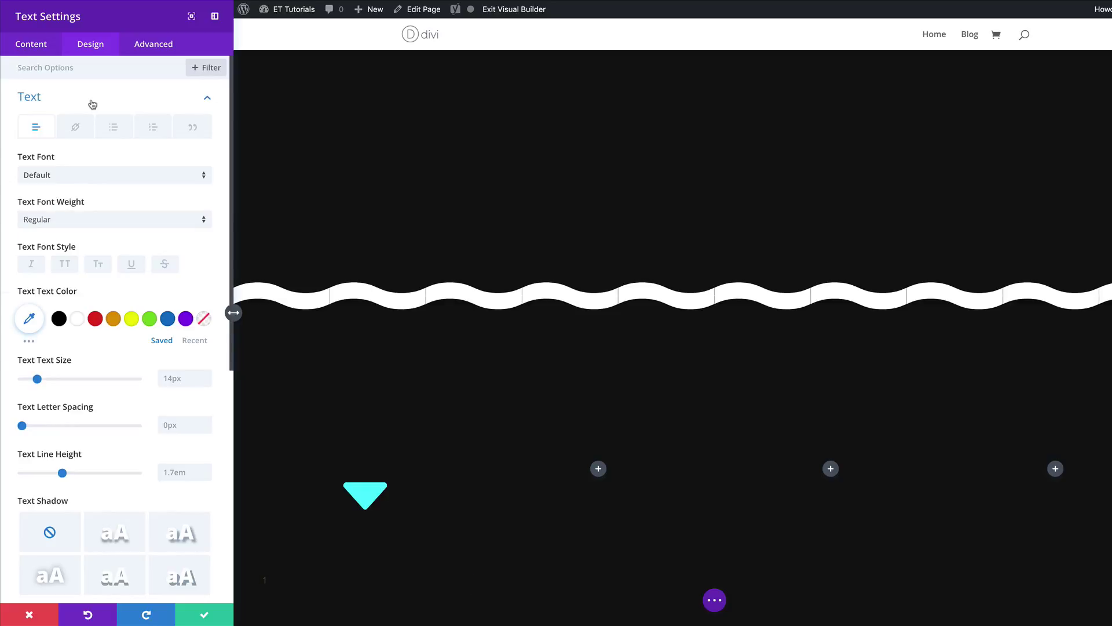
left_click(94, 176)
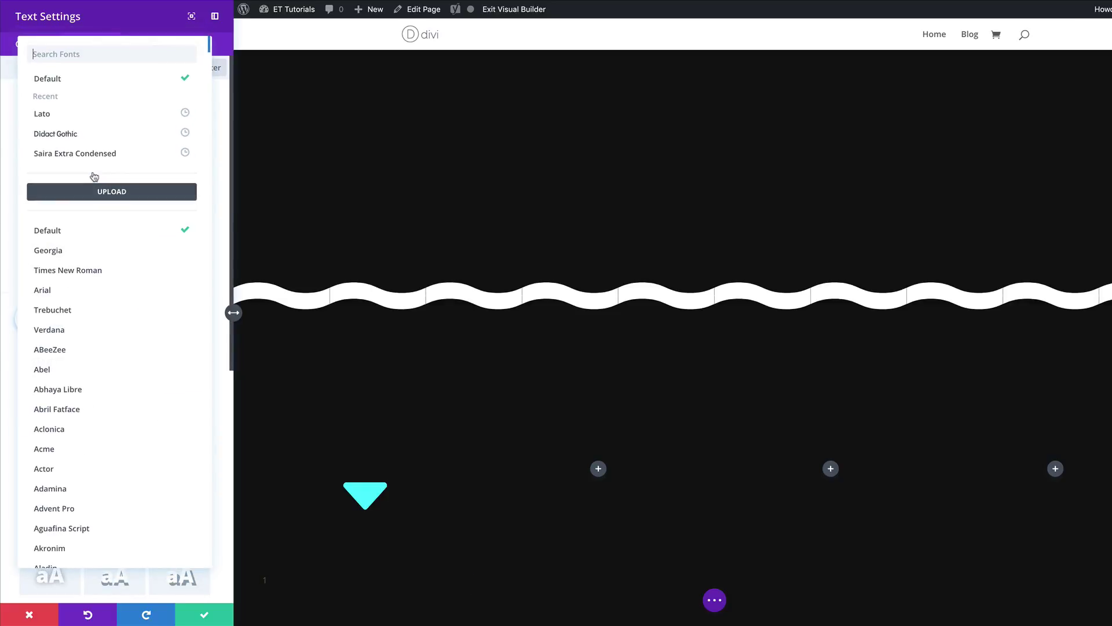
left_click(88, 136)
left_click(77, 221)
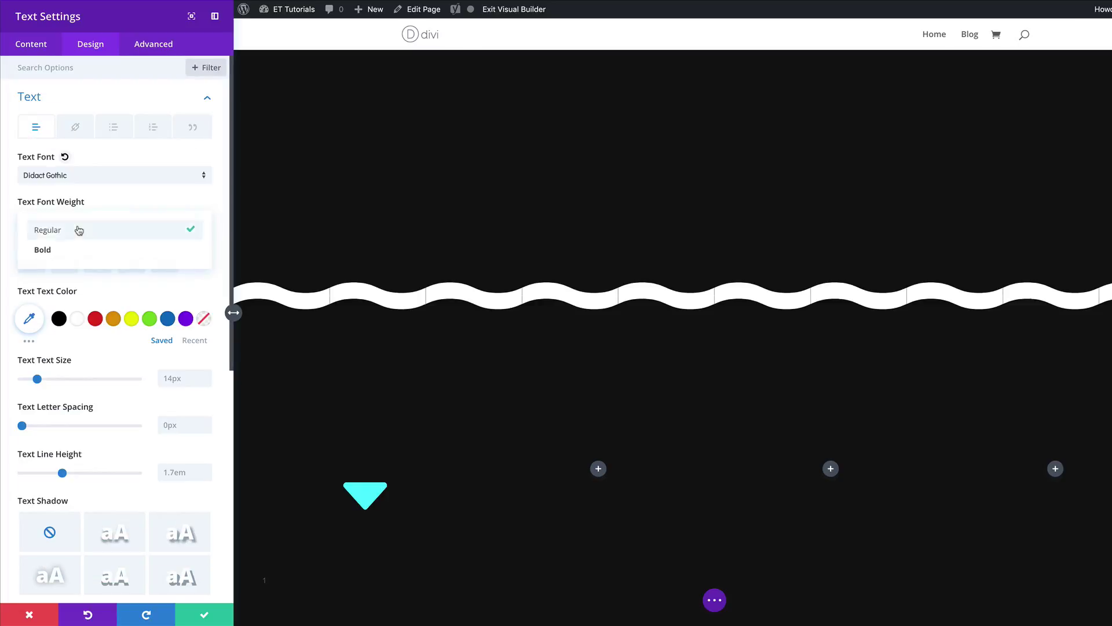
left_click(77, 250)
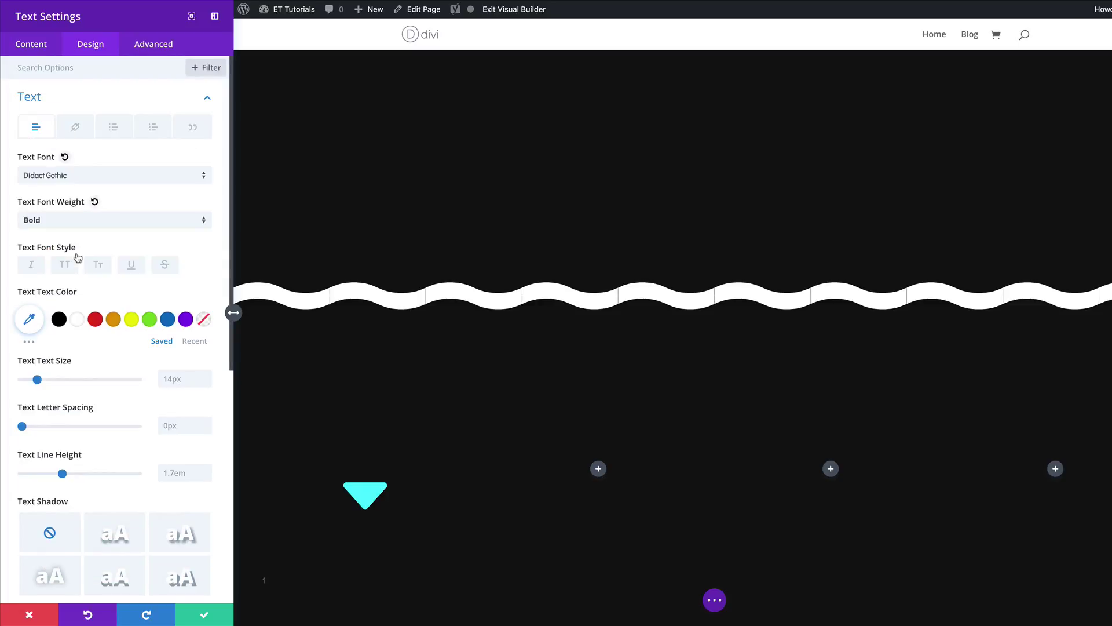
Set the number's text color to rgba(255,255,255,0.03)
left_click(29, 318)
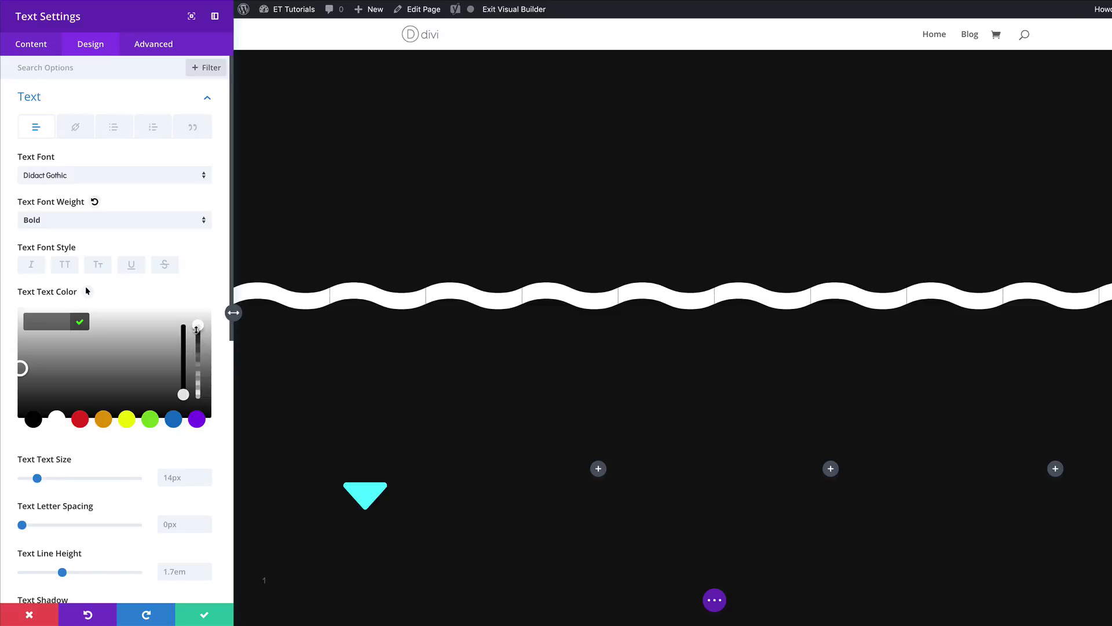
left_click_drag(197, 327, 197, 352)
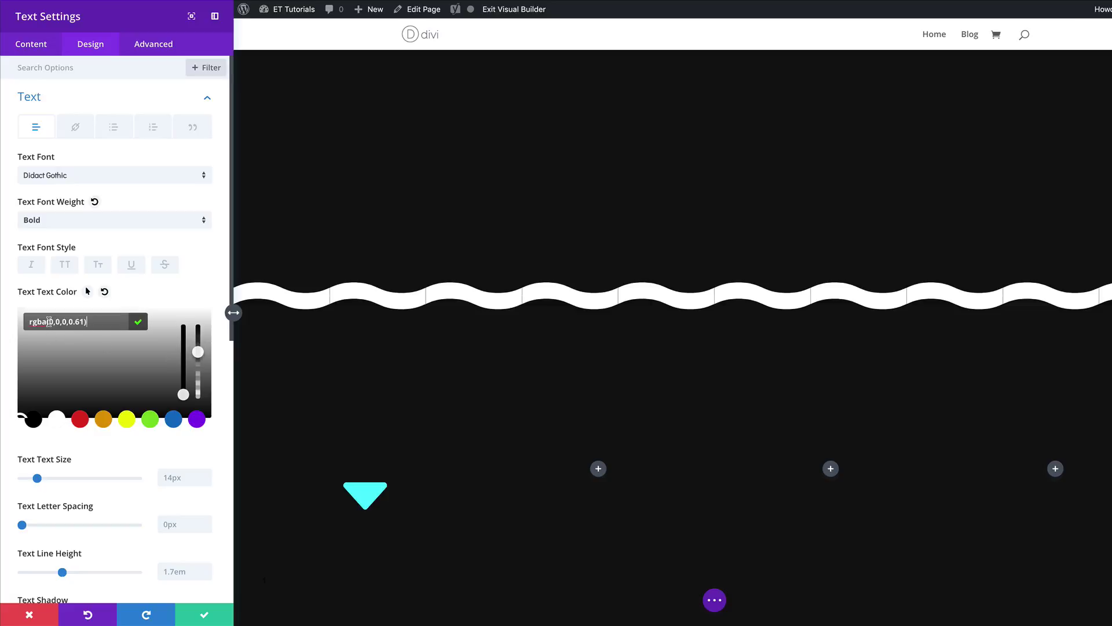
left_click_drag(49, 321, 79, 356)
type("255,255,255,0.03)")
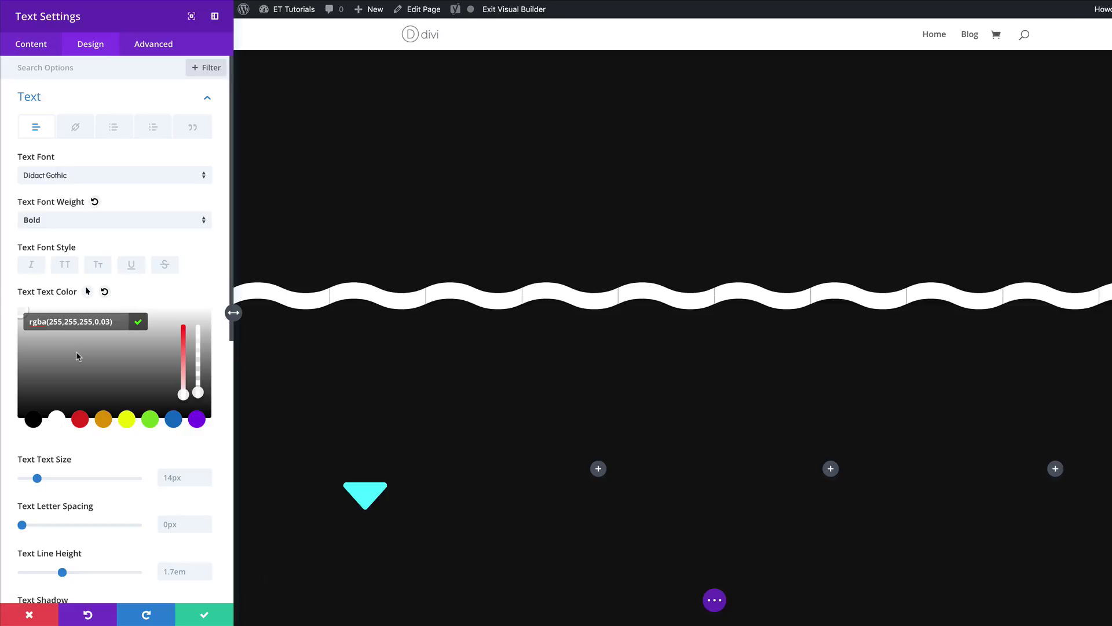
left_click(95, 458)
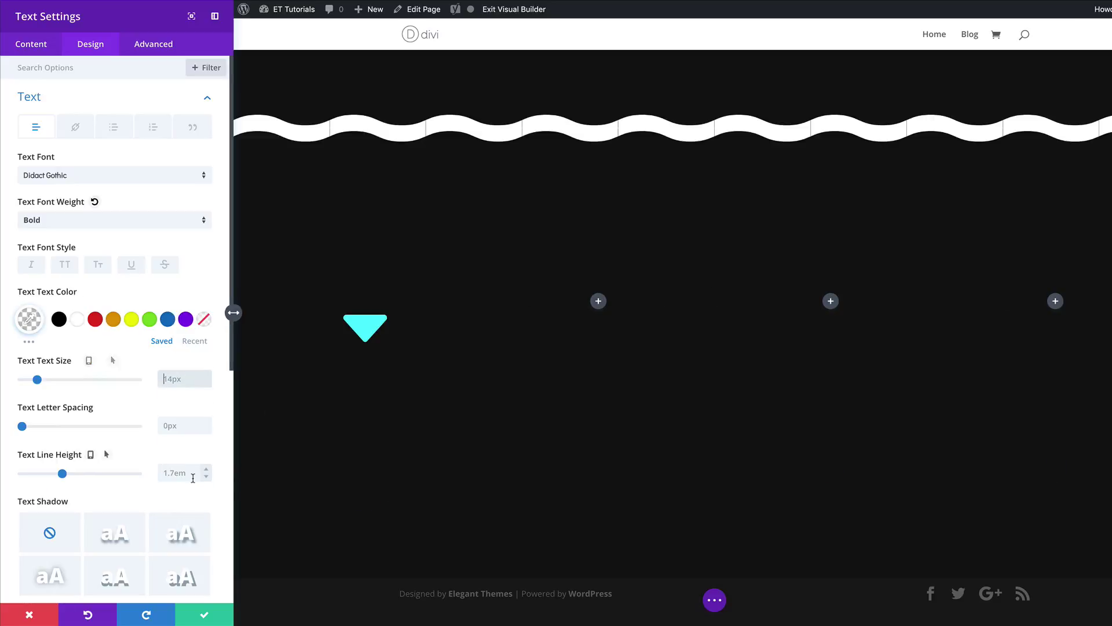
Set the number's text size to 350px, center its orientation and save the module
left_click(139, 380)
scroll(121, 469, "down", 4)
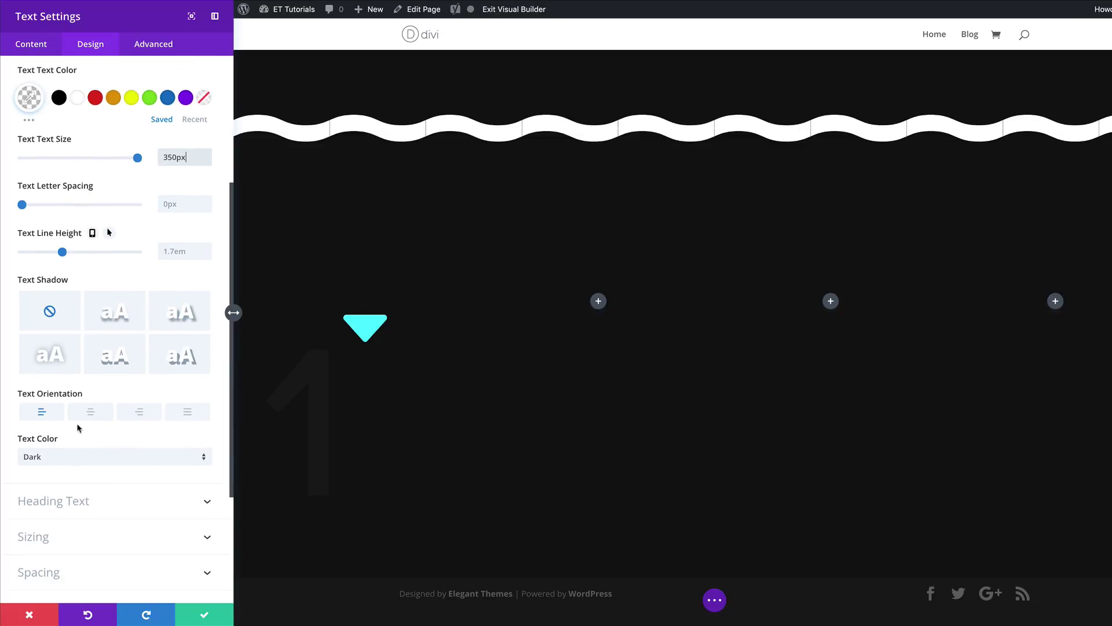
left_click(90, 416)
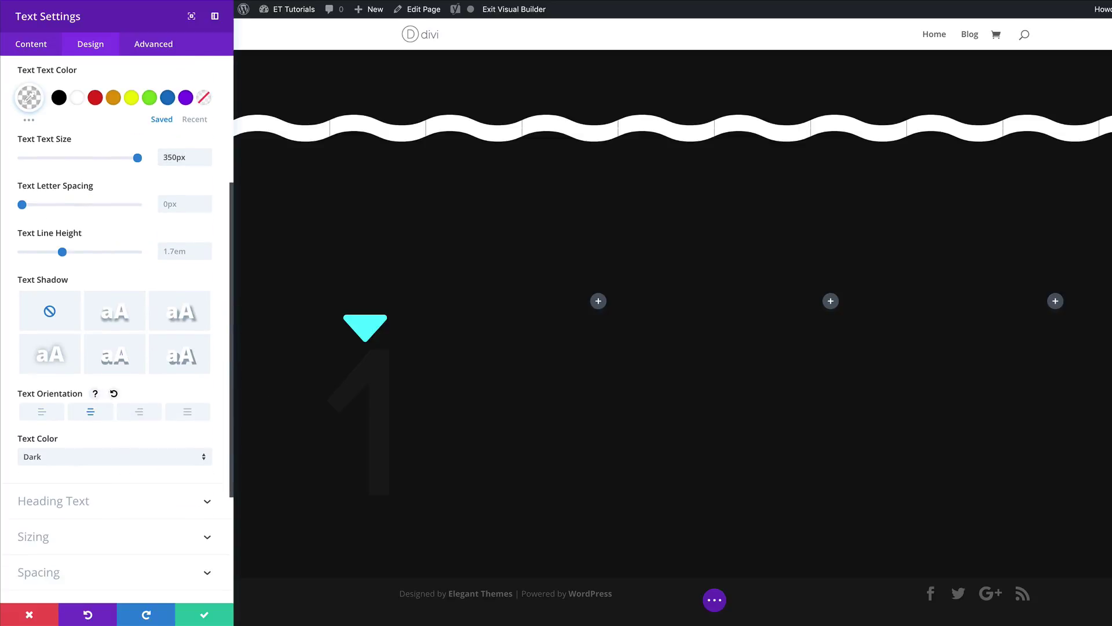
left_click(205, 616)
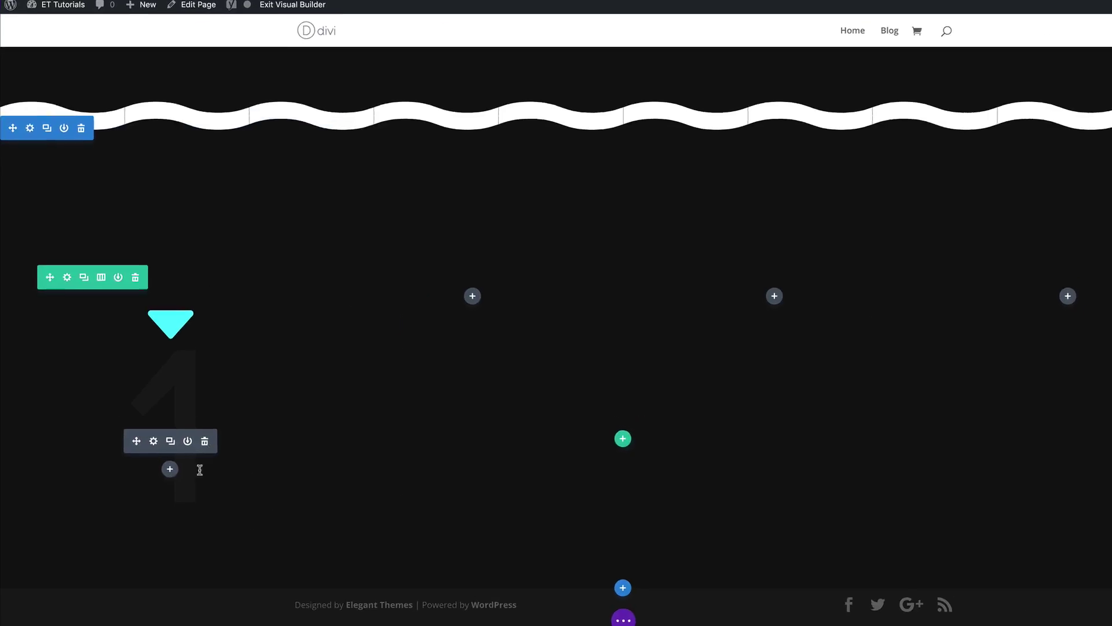
Add a Text module below the number with the content "Lorem ipsum" formatted as Heading 3
left_click(184, 500)
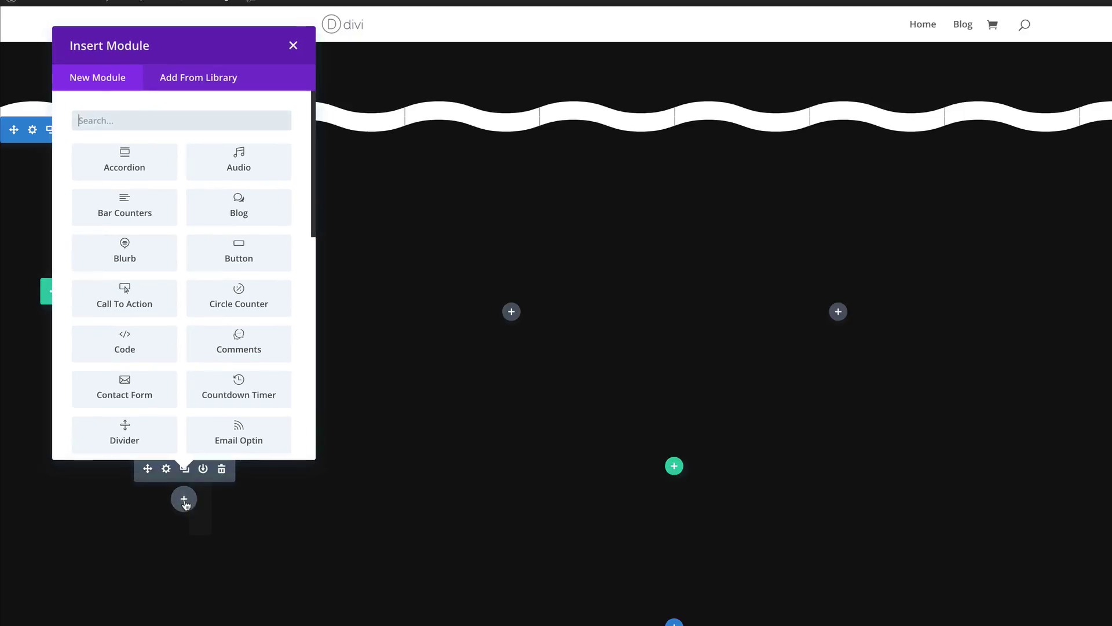
type("text")
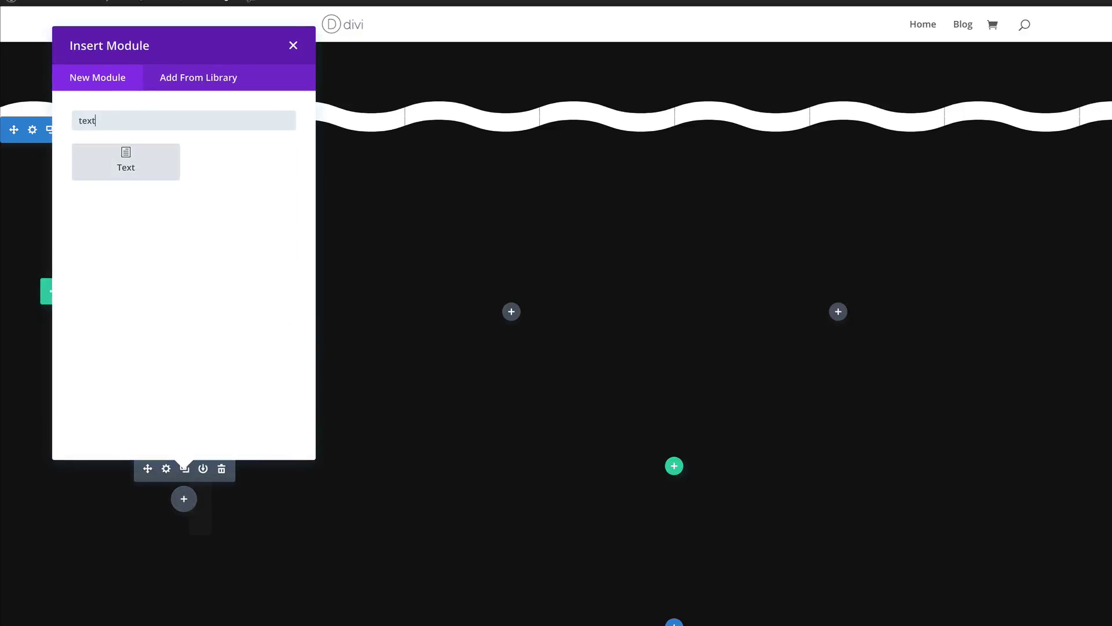
left_click(125, 164)
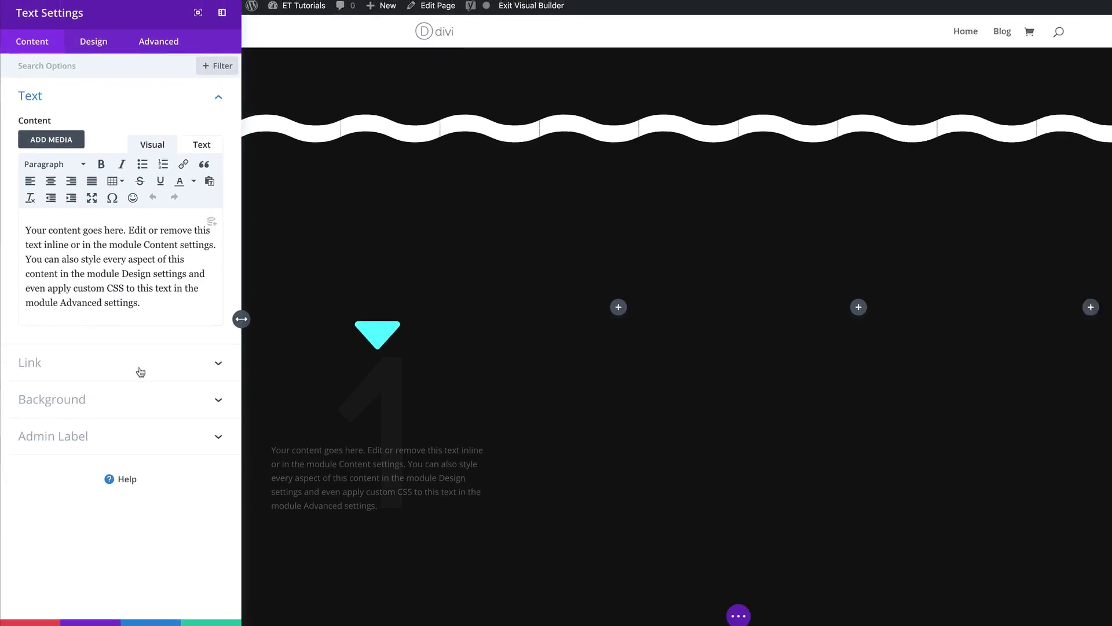
left_click_drag(24, 223, 175, 295)
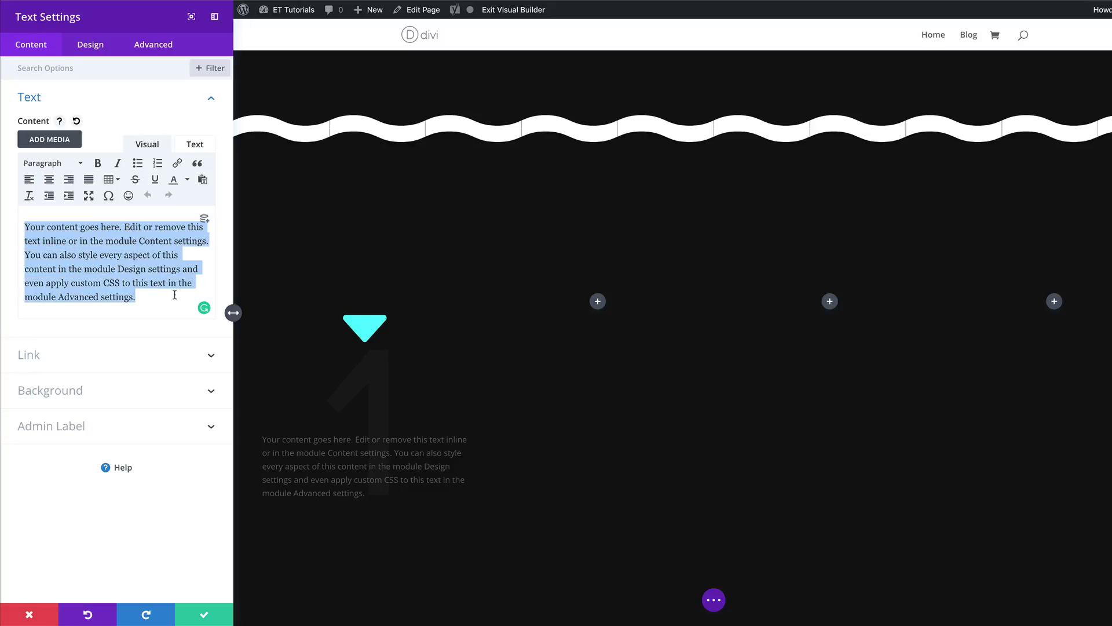
type("Lorem ipsum")
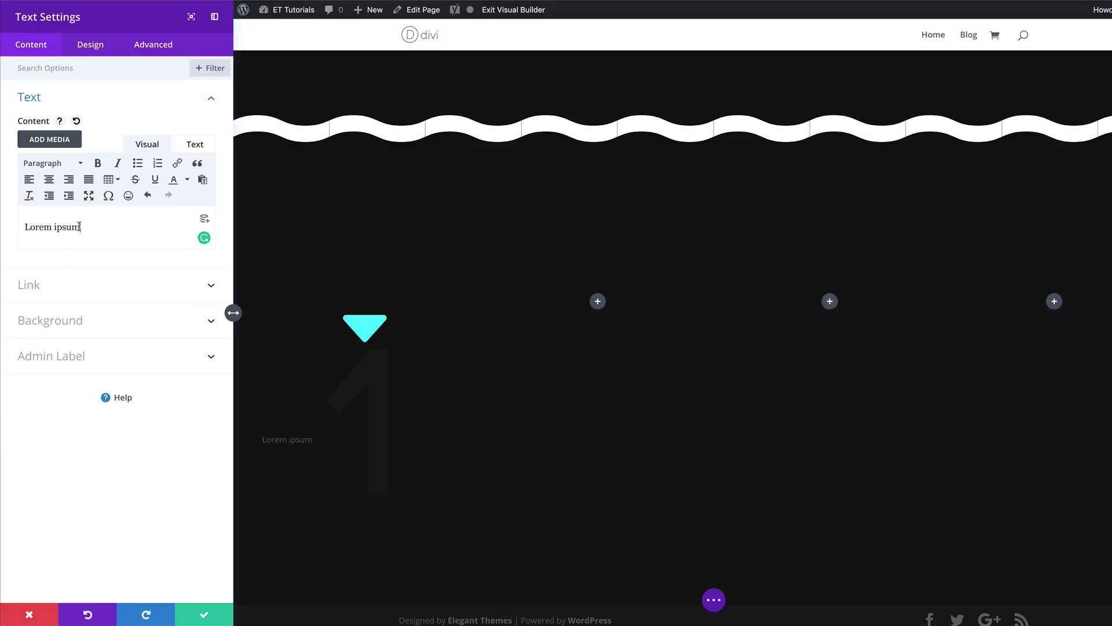
left_click_drag(79, 227, 24, 228)
left_click(49, 164)
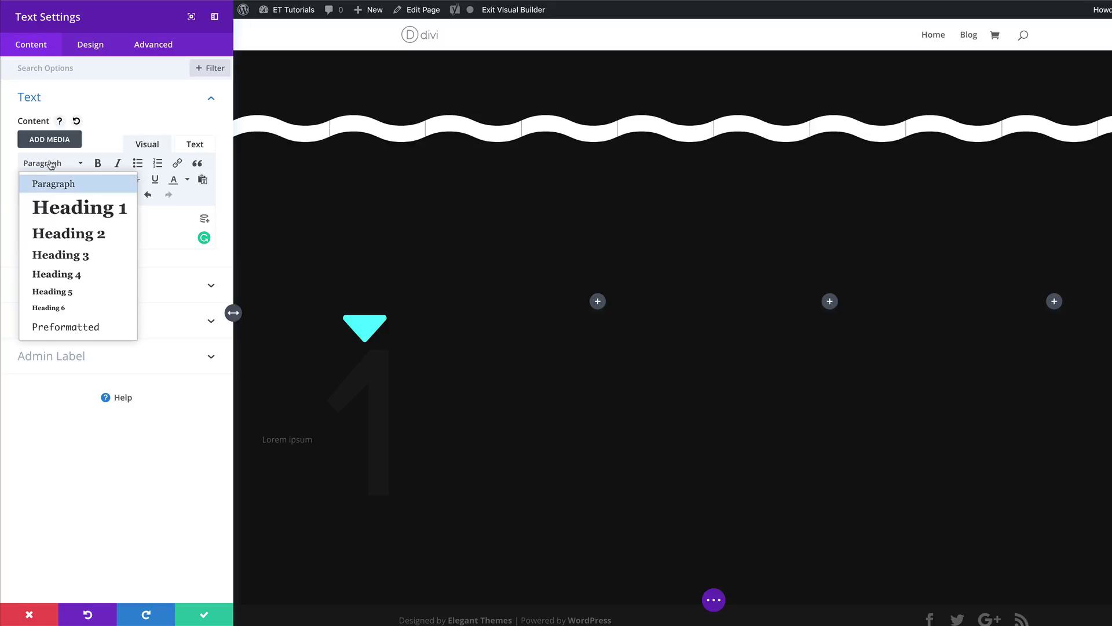
left_click(78, 257)
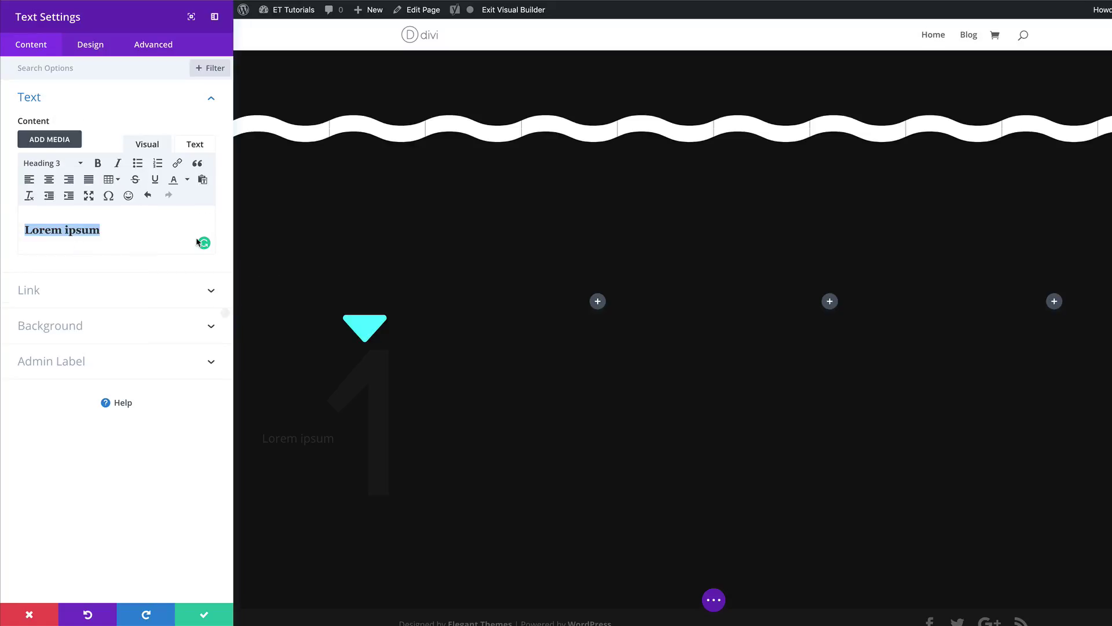
Set the Heading 3 font to Didact Gothic and center the heading's alignment
left_click(93, 46)
left_click(77, 134)
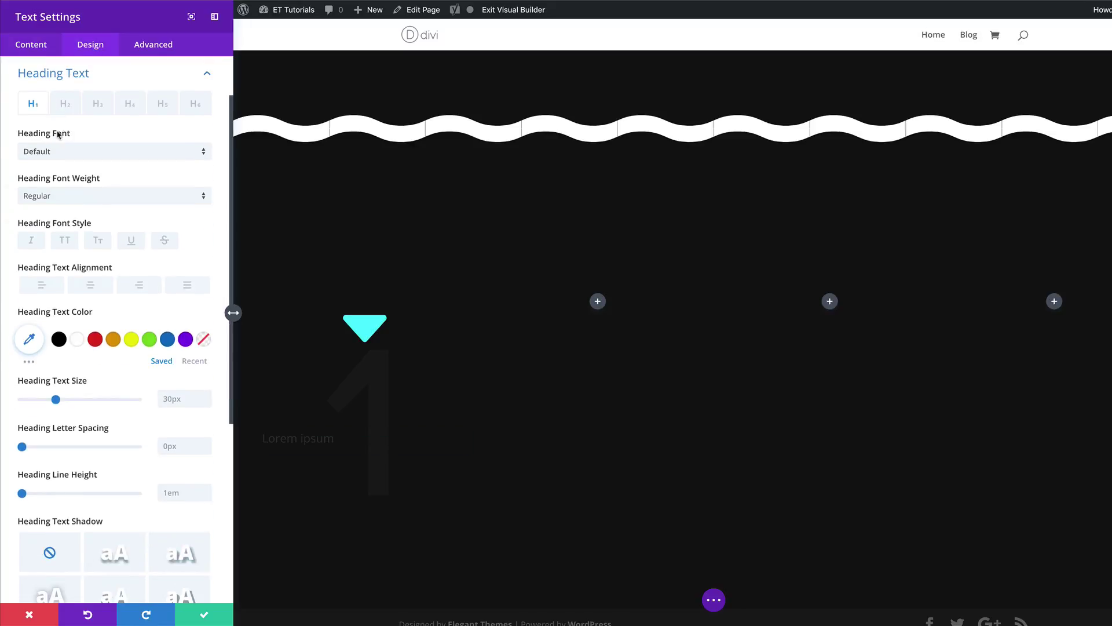
left_click(99, 107)
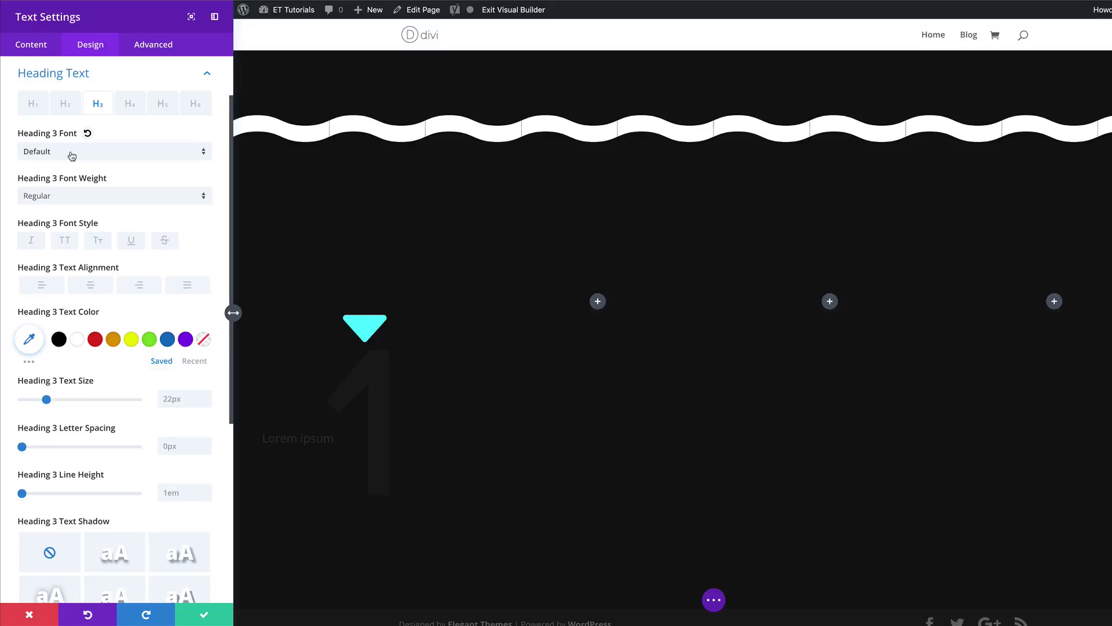
left_click(71, 155)
left_click(84, 133)
left_click(98, 288)
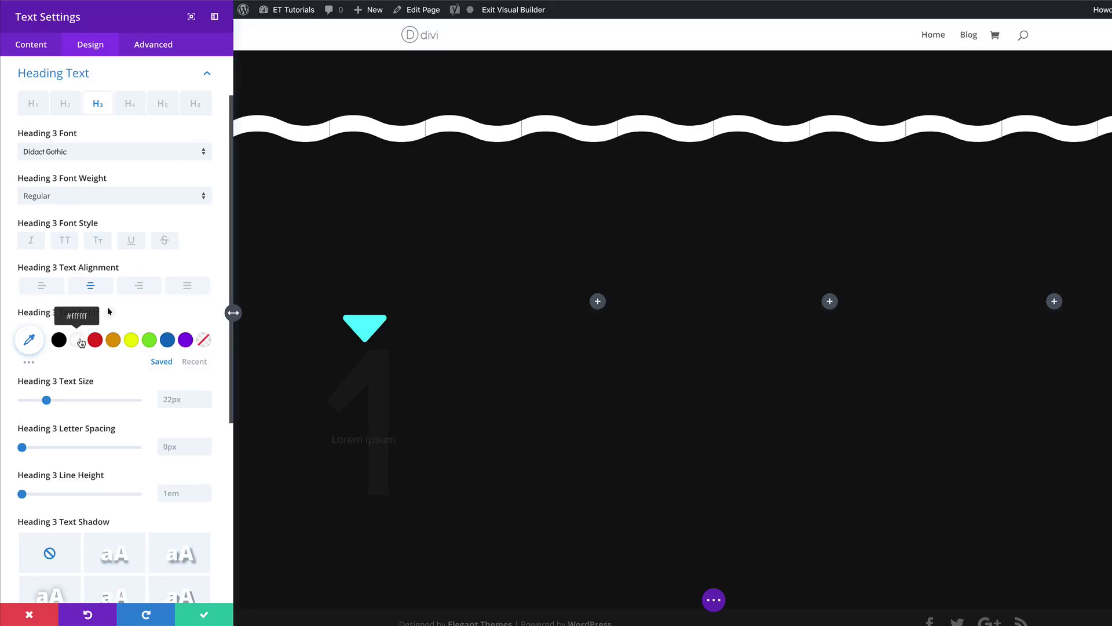
Color the Heading 3 text white (#ffffff) and set its size to 40px
left_click(77, 341)
left_click(176, 399)
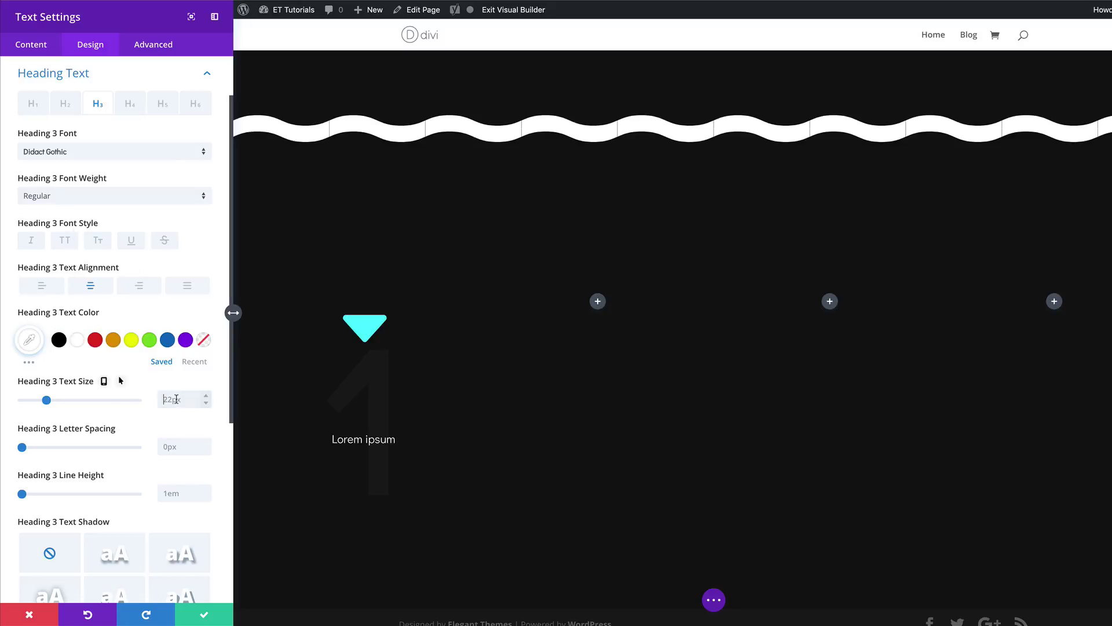
double_click(176, 399)
type("40")
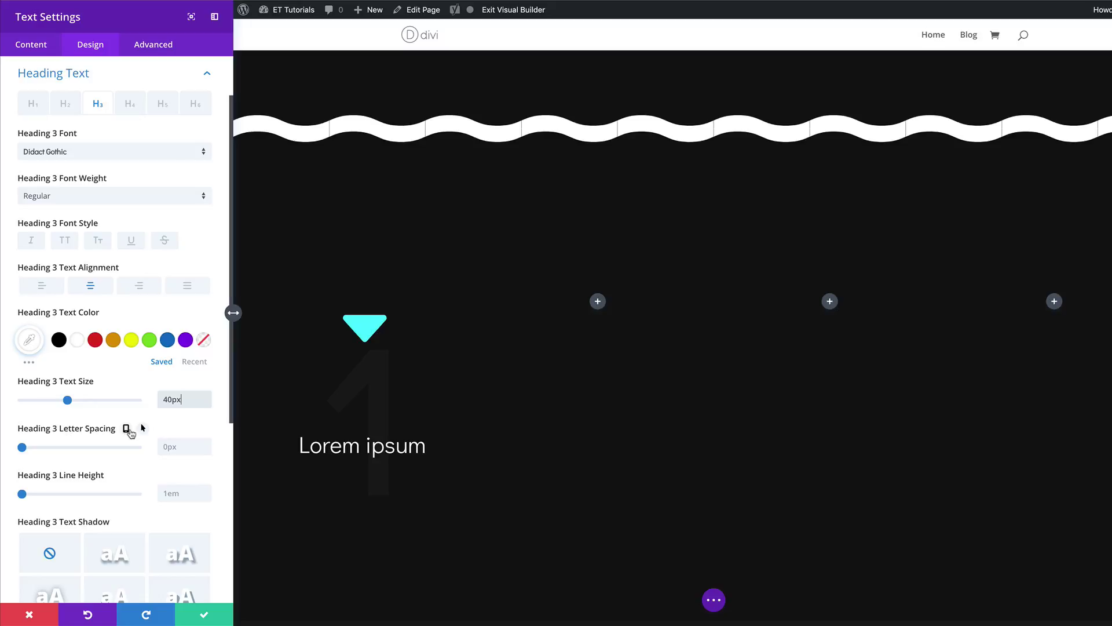
left_click(126, 429)
left_click(126, 454)
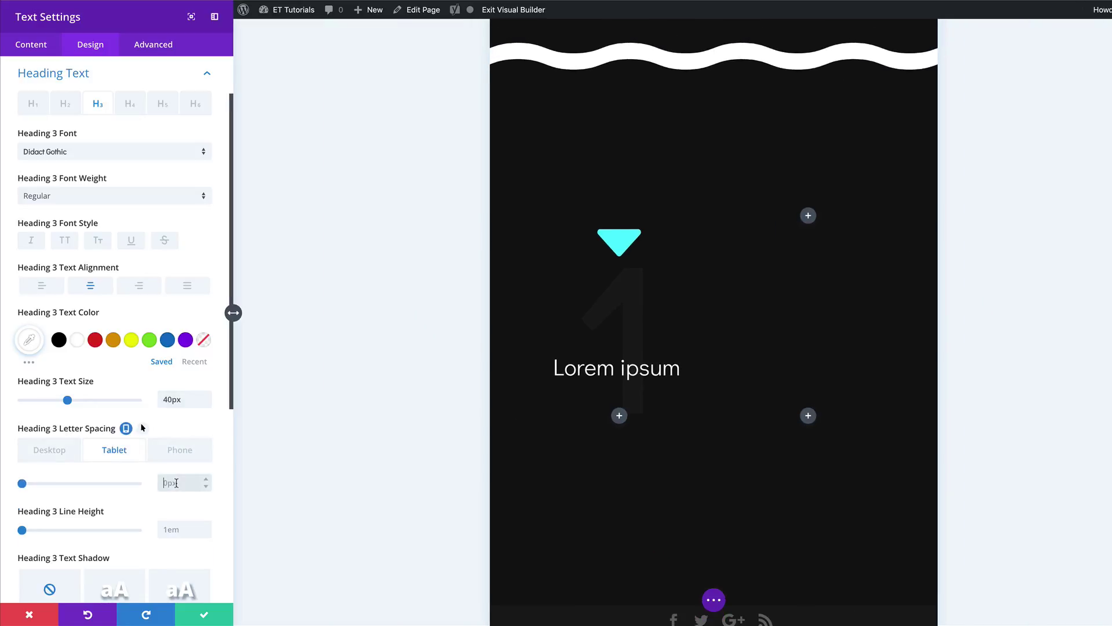
type("30")
double_click(186, 482)
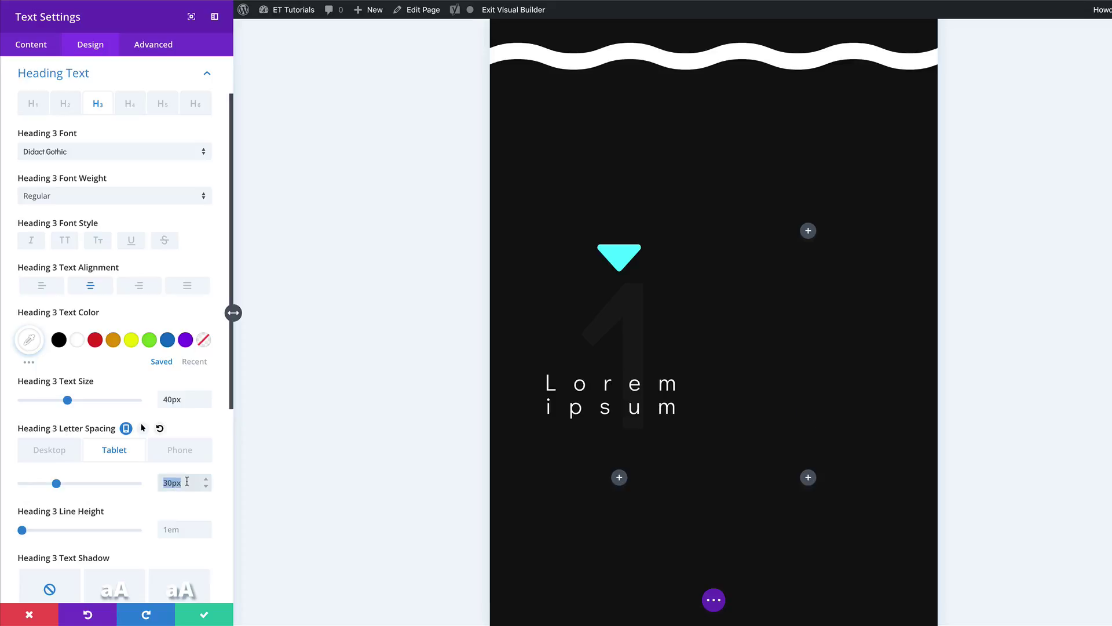
key("BackSpace")
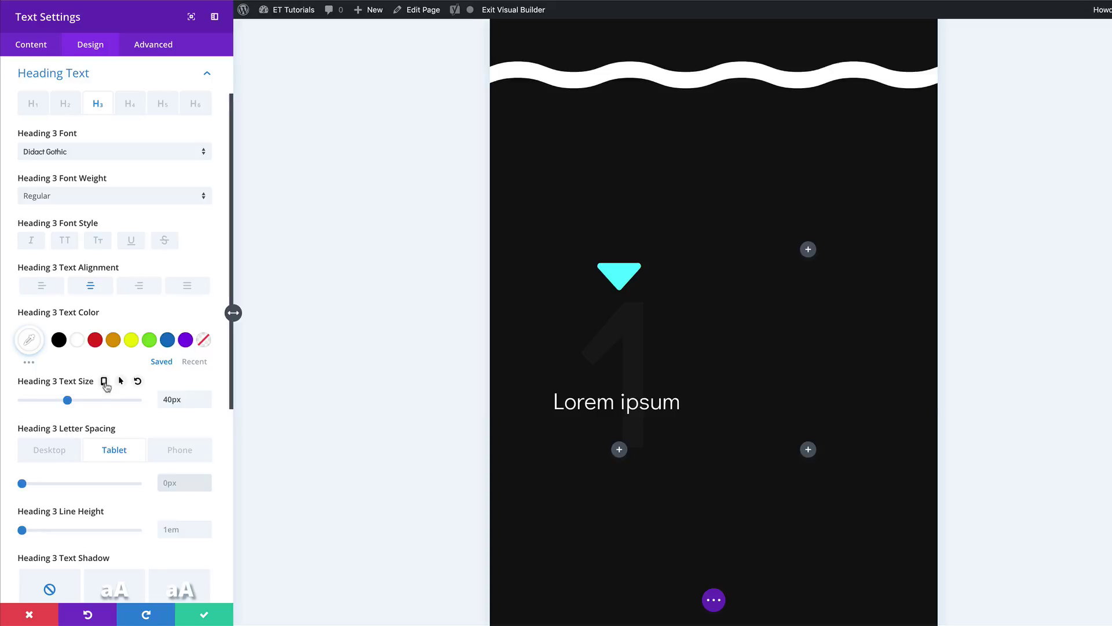
Set the Heading 3 text size to 30px for tablet, check the phone size and return to the desktop values
left_click(105, 382)
left_click(119, 408)
type("30")
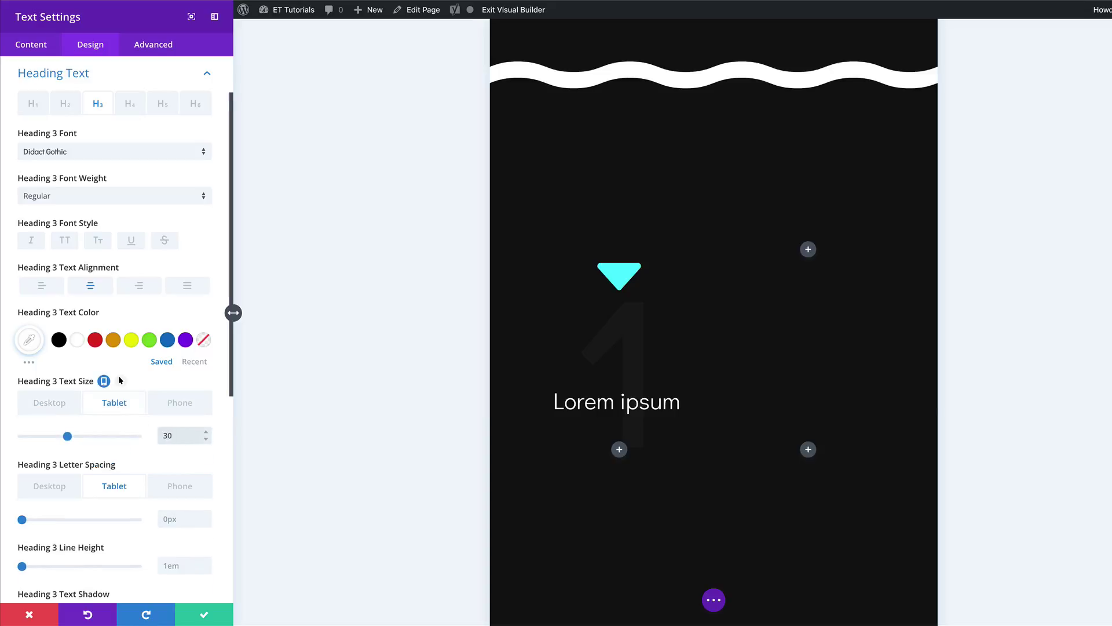
left_click(180, 409)
left_click(179, 440)
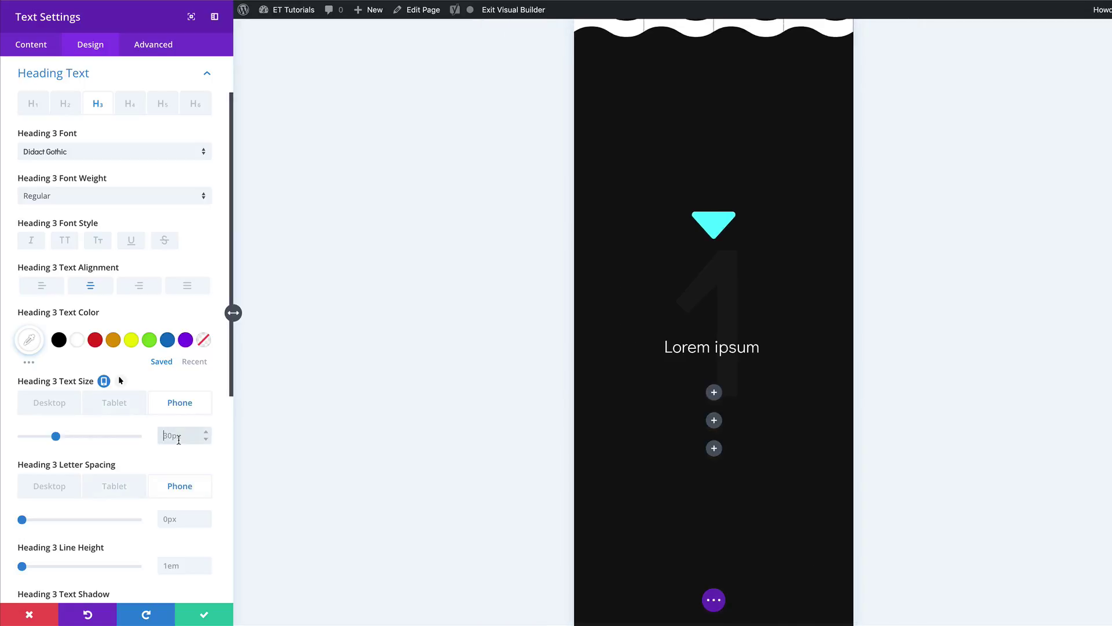
left_click(50, 402)
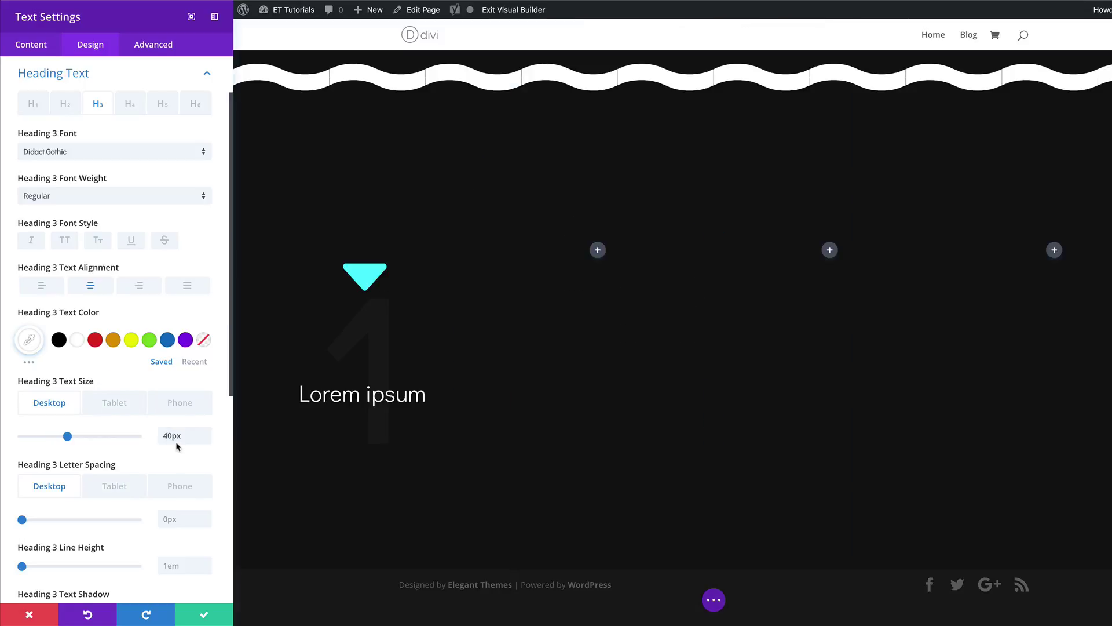
Set the Heading 3 letter spacing to -1px and save the Lorem ipsum text module
scroll(201, 463, "down", 3)
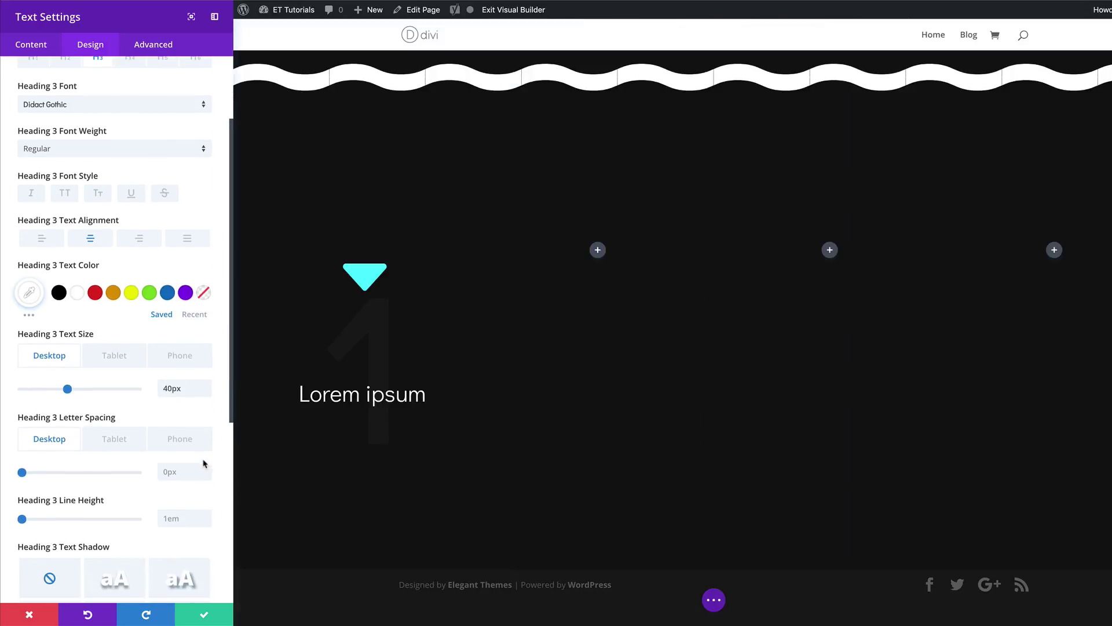
double_click(186, 467)
type("-1px")
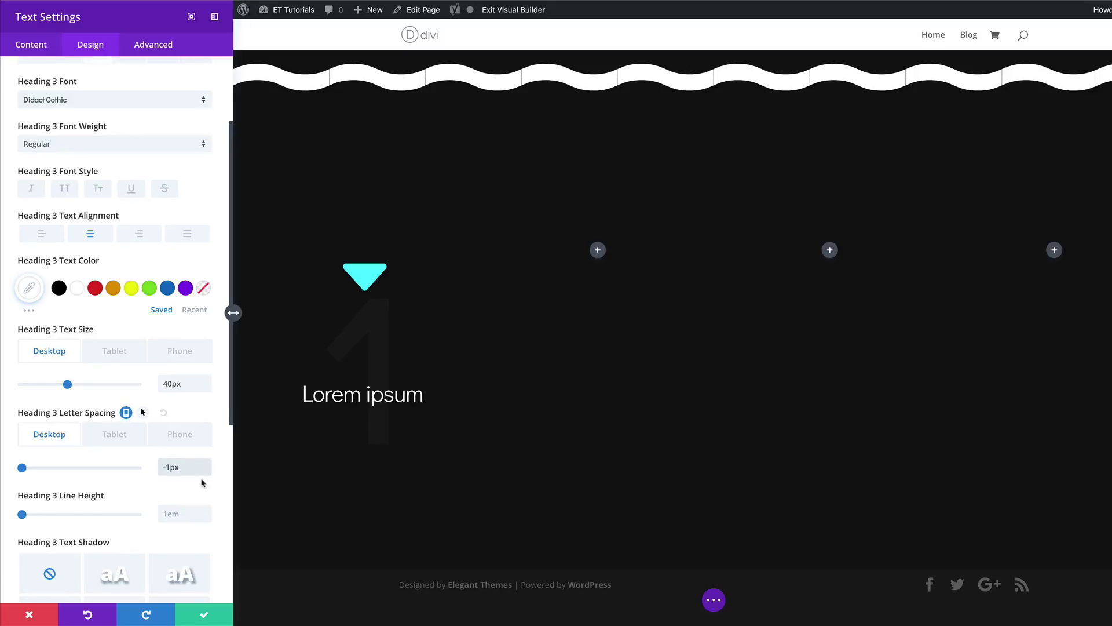
mouse_move(191, 467)
left_click(204, 614)
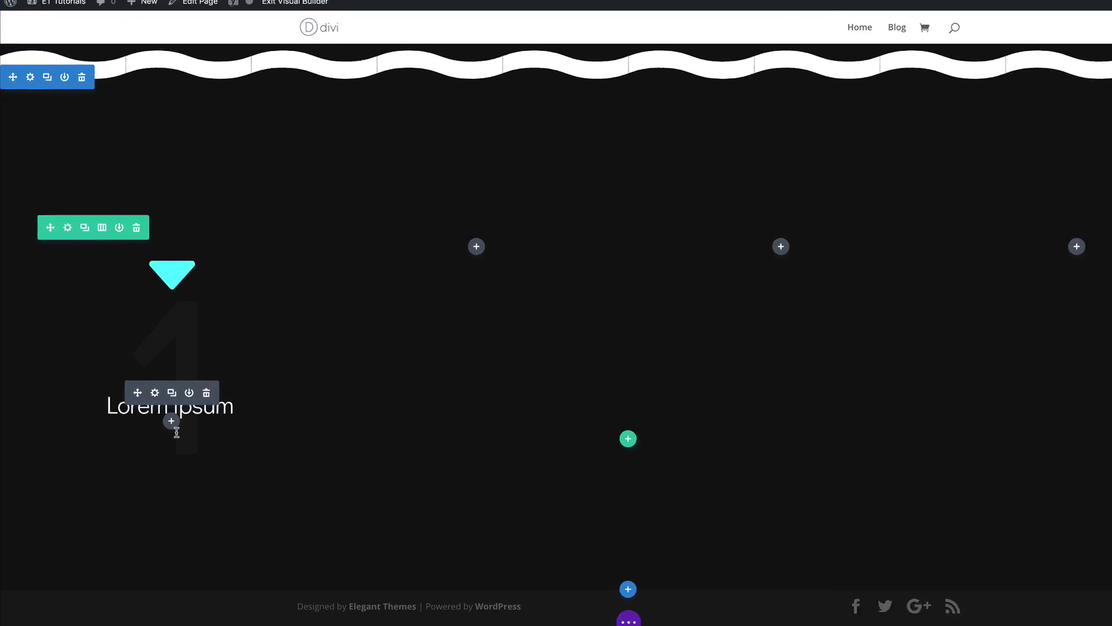
Add a Divider module to the first column and color its line white (#ffffff)
left_click(172, 427)
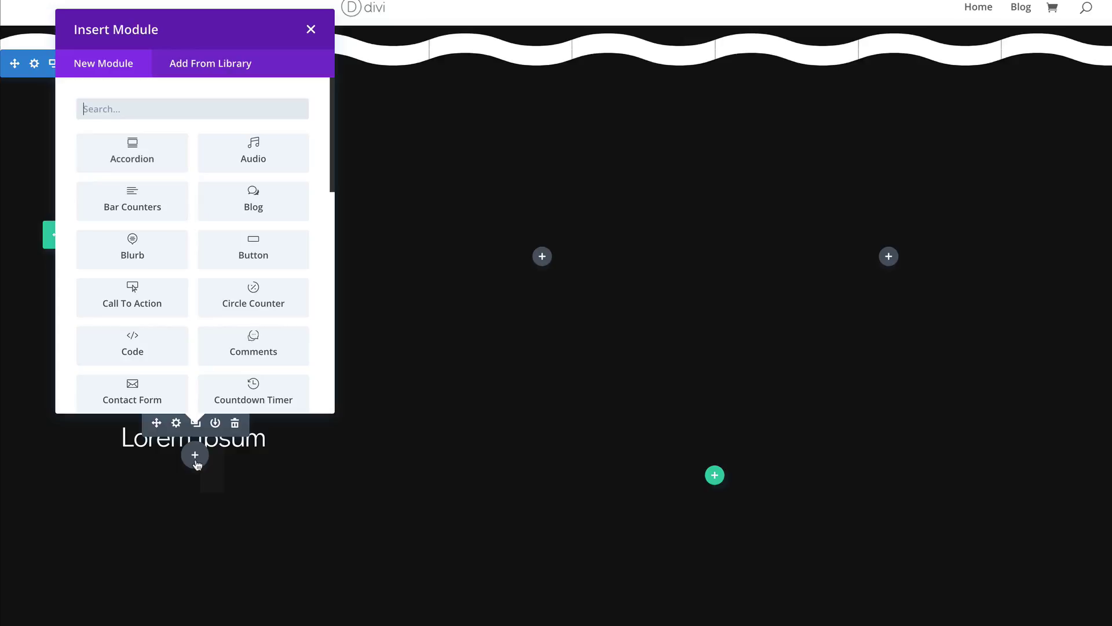
type("div")
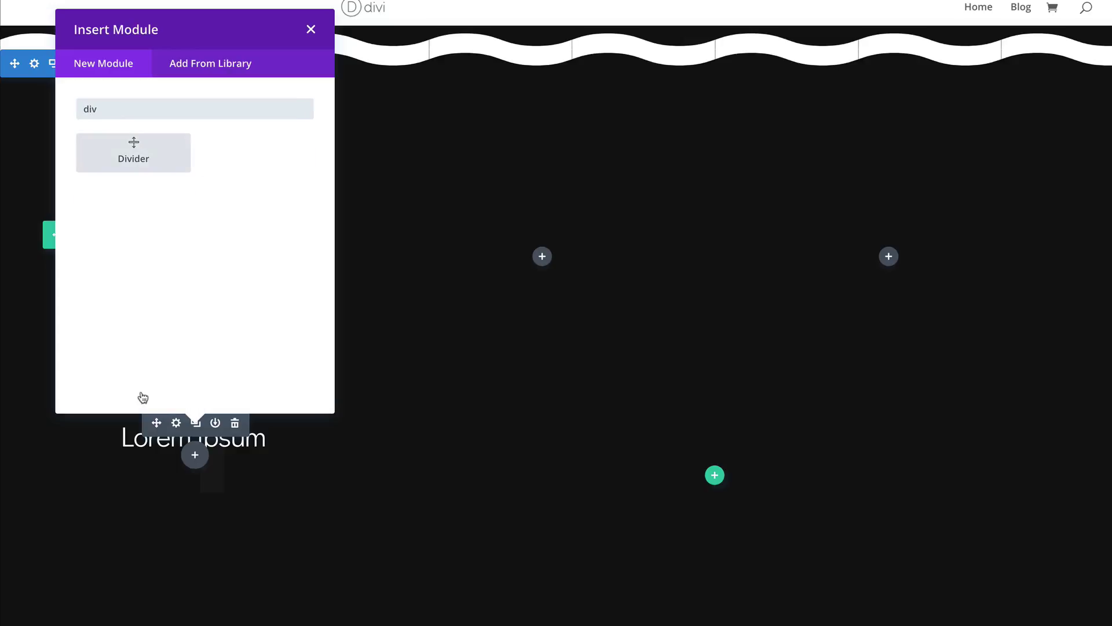
left_click(142, 166)
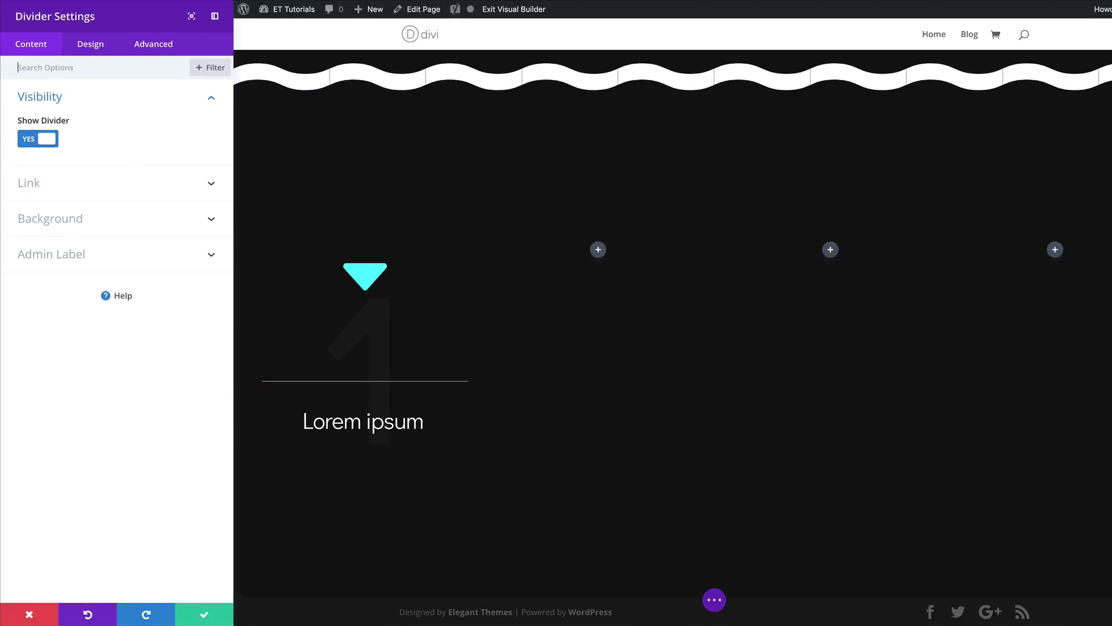
left_click(90, 45)
left_click(62, 107)
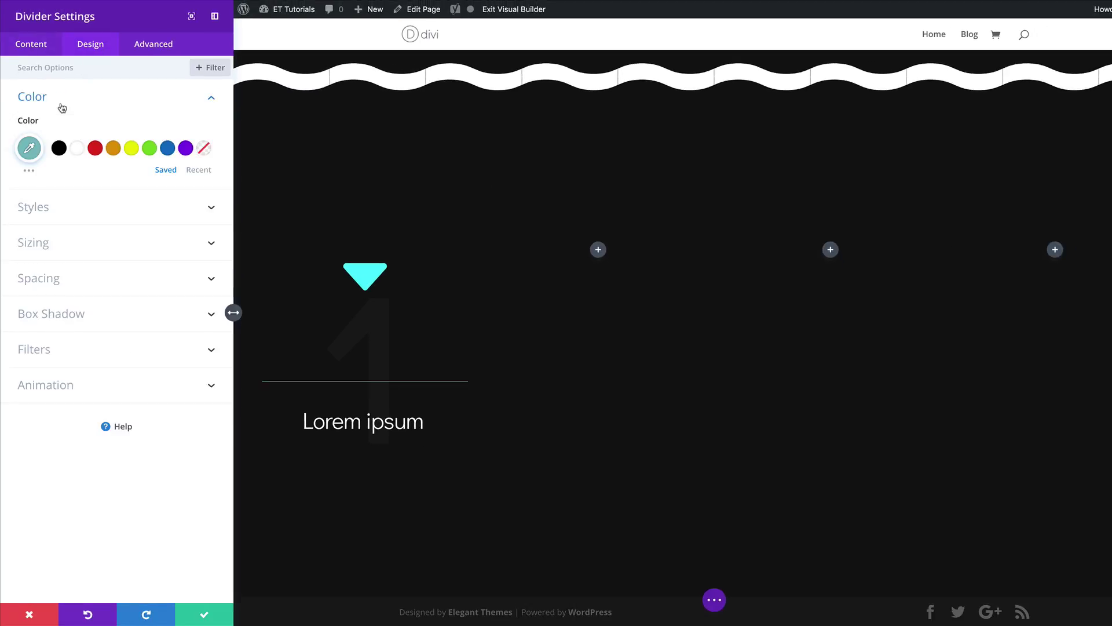
left_click(77, 149)
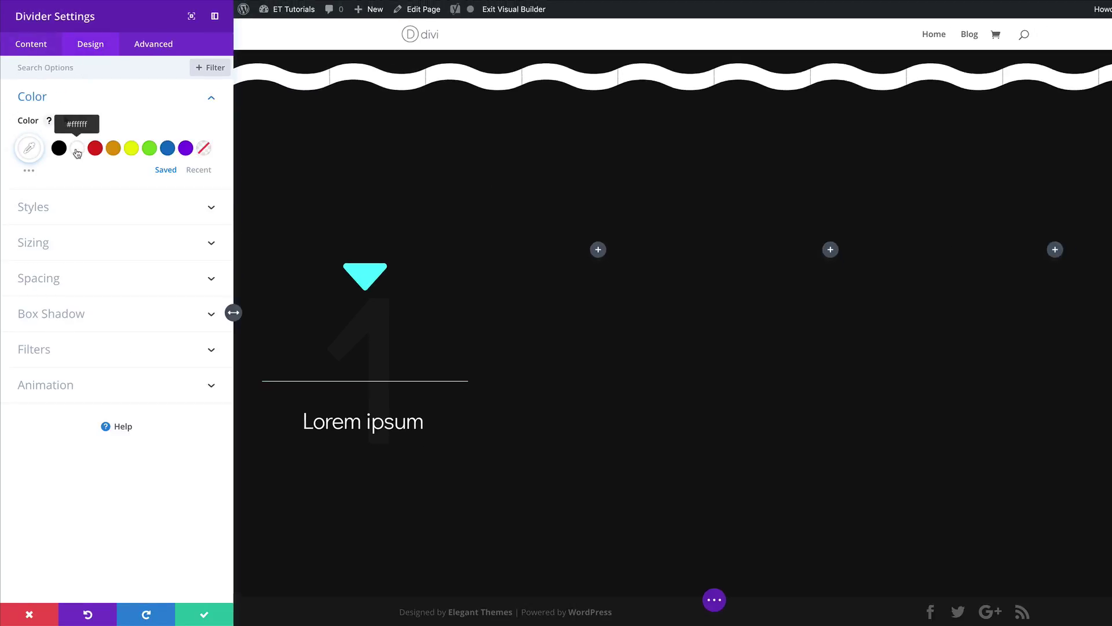
Set the divider's width to 59% and align the module to the center
left_click(109, 254)
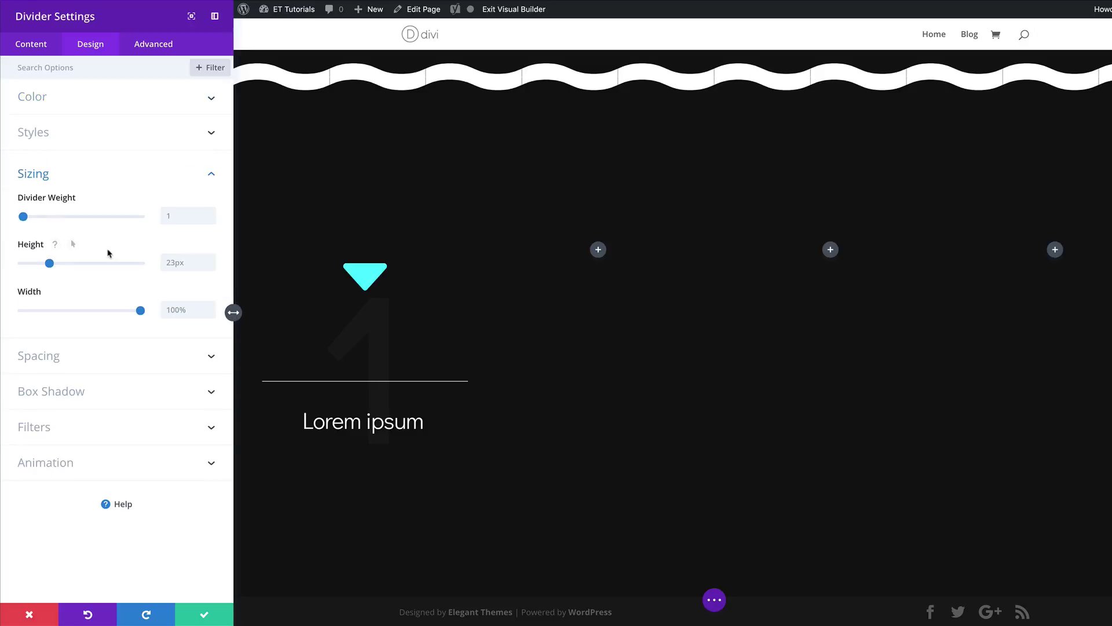
left_click(169, 310)
type("59%")
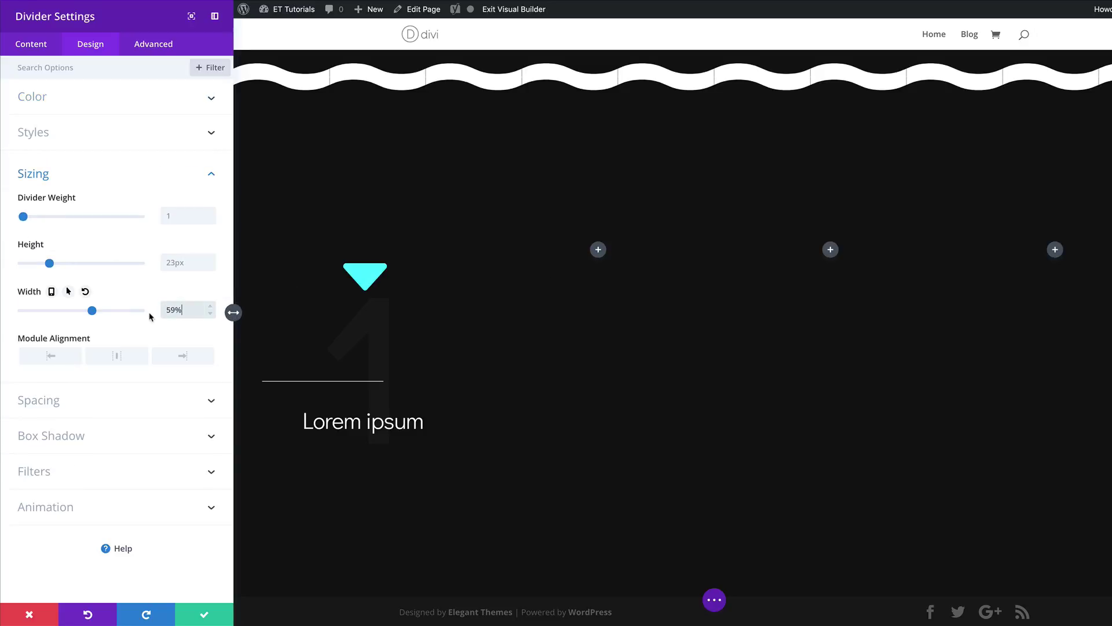
left_click(114, 359)
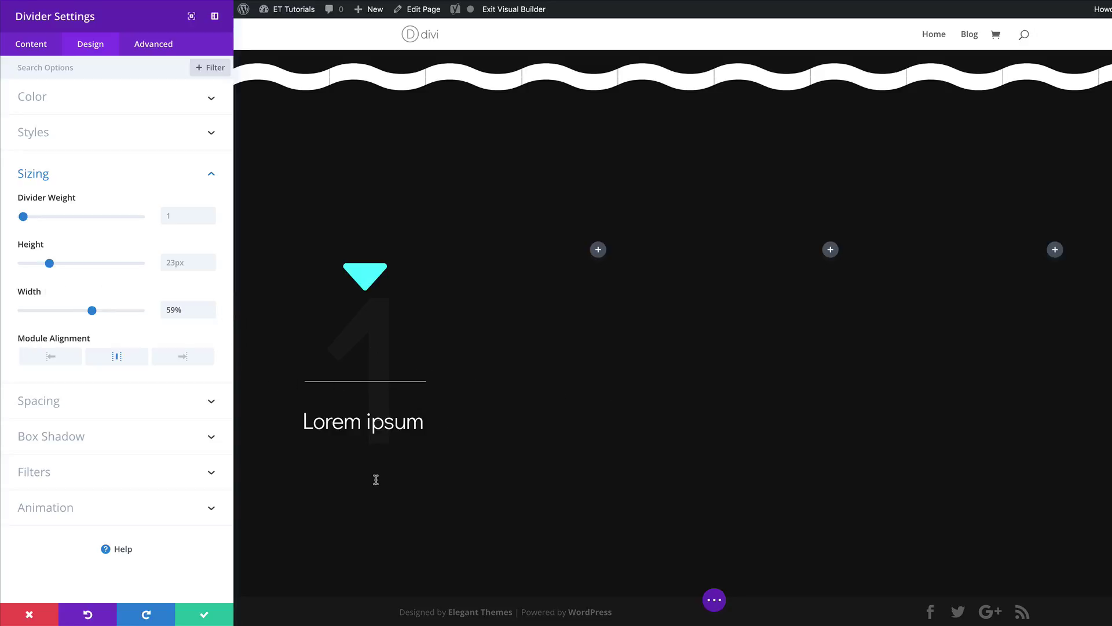
Give the divider a Slide animation with a 2000ms duration and a 10ms delay, and save the module
left_click(103, 510)
left_click(141, 377)
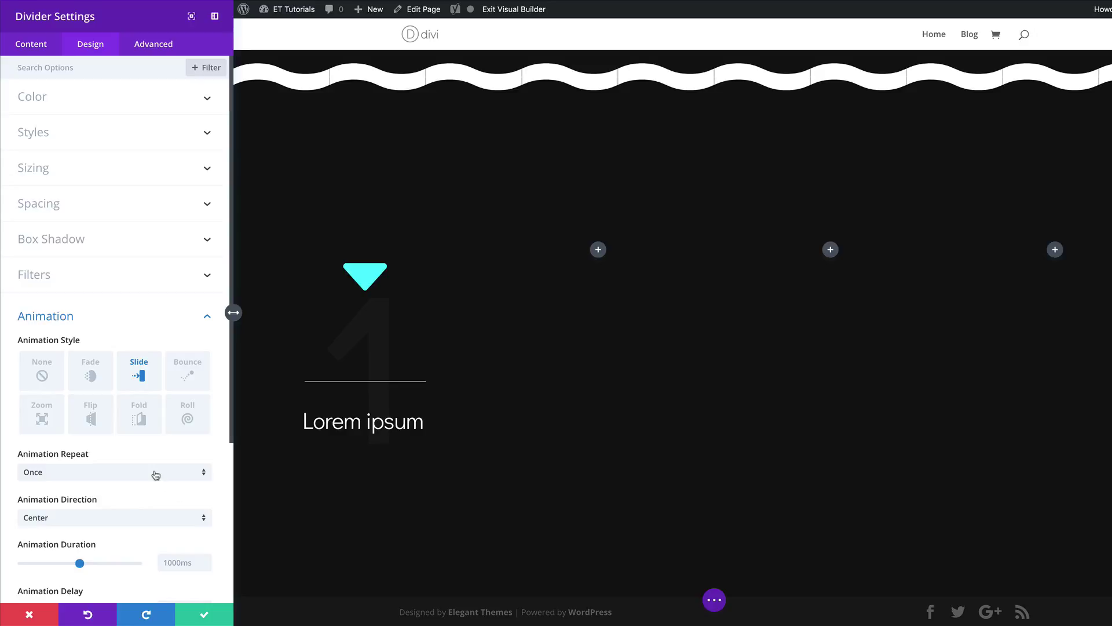
scroll(157, 483, "down", 1)
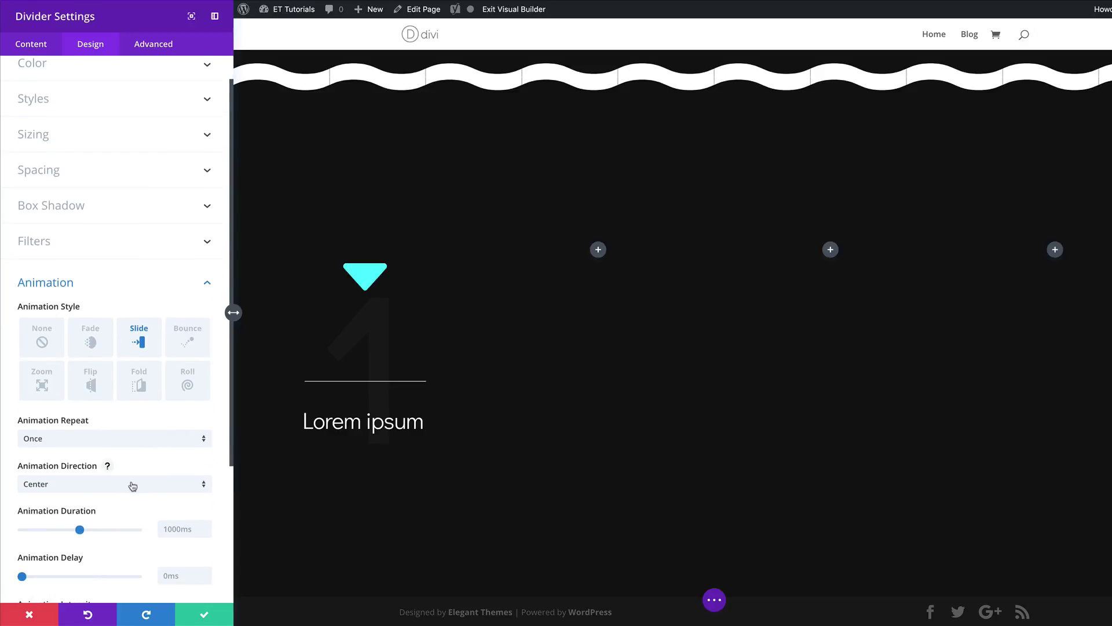
scroll(116, 512, "down", 1)
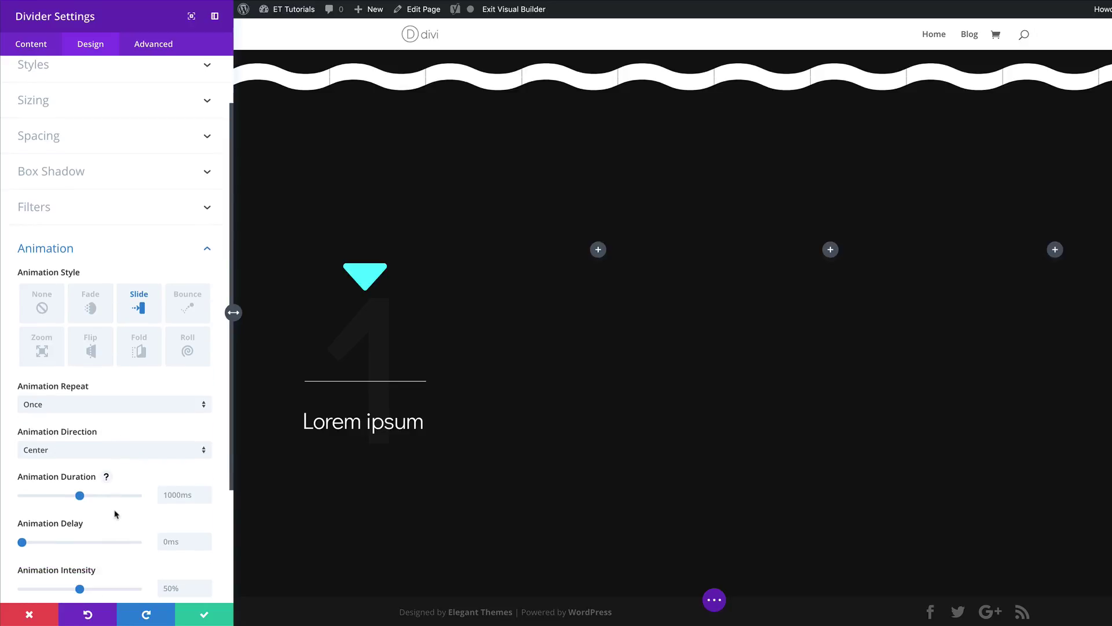
left_click(169, 496)
key("ctrl+a")
type("2")
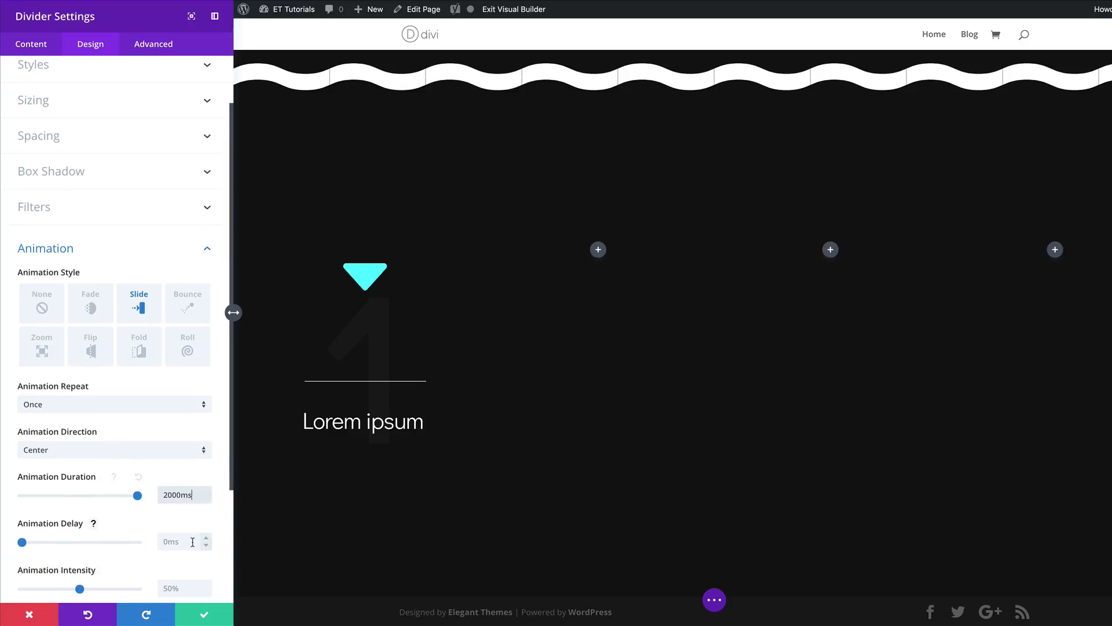
left_click(182, 541)
scroll(116, 347, "down", 5)
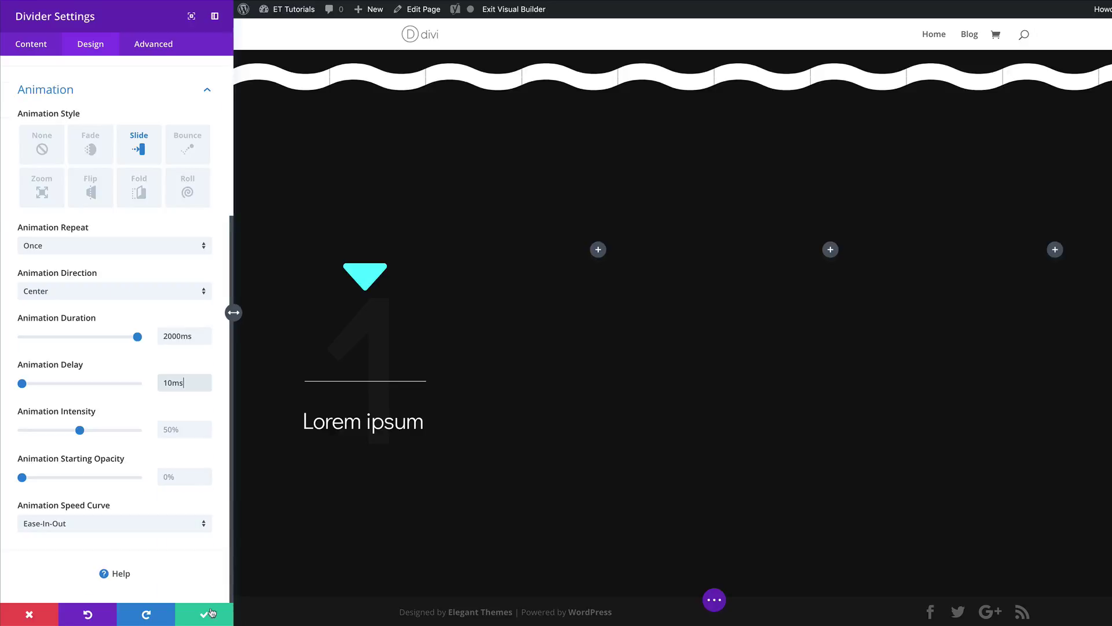
left_click(204, 613)
Move the divider below the Lorem ipsum heading and add a new Text module under it
mouse_move(129, 356)
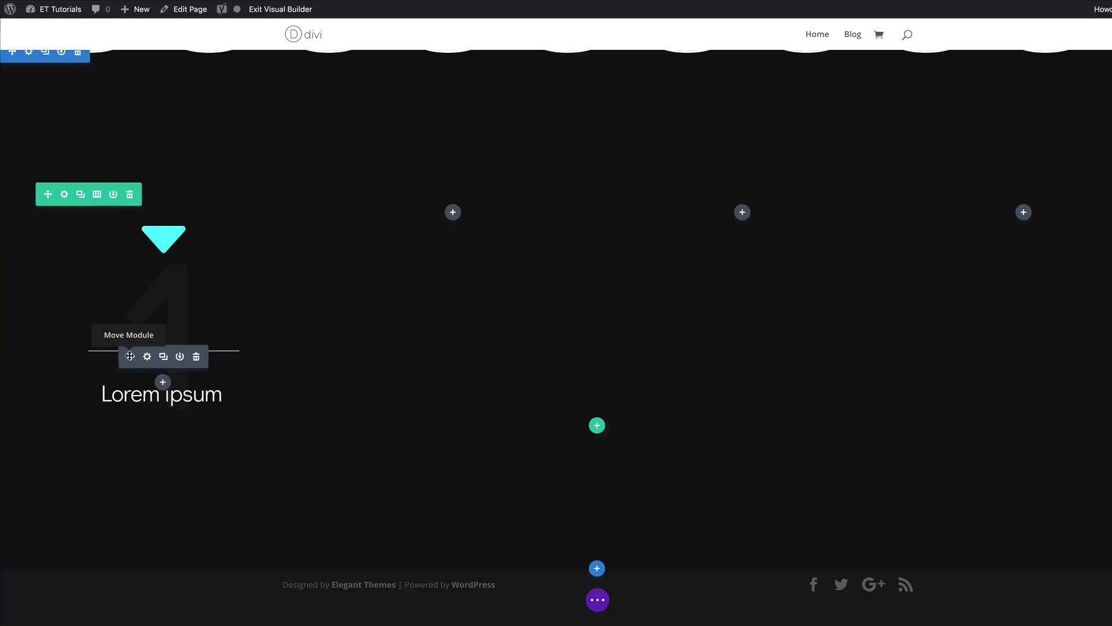
left_click_drag(130, 356, 129, 401)
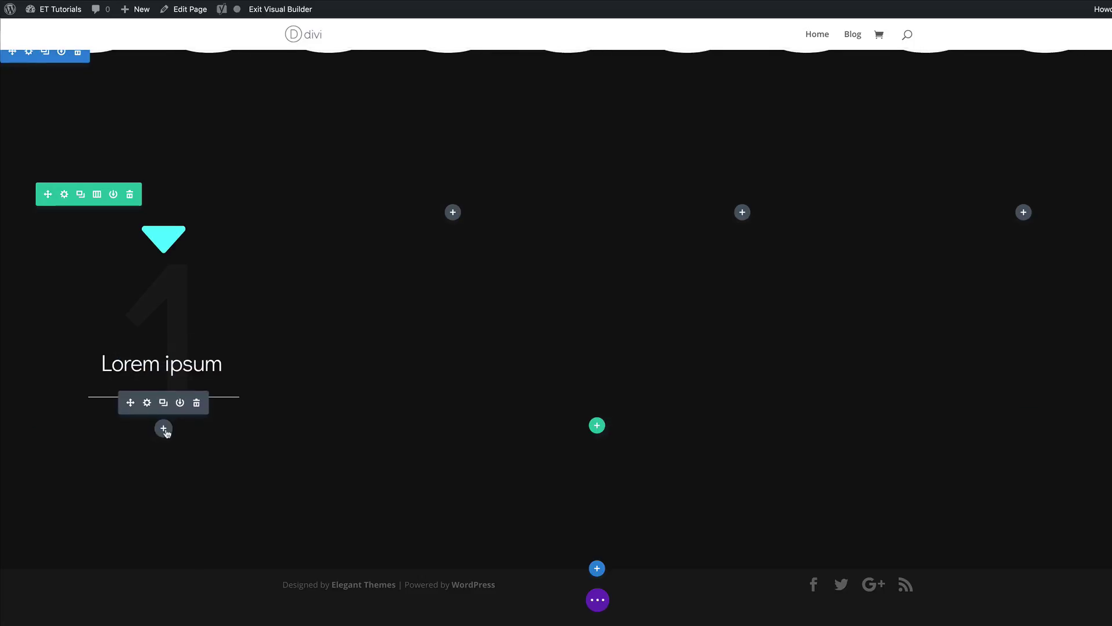
left_click(163, 429)
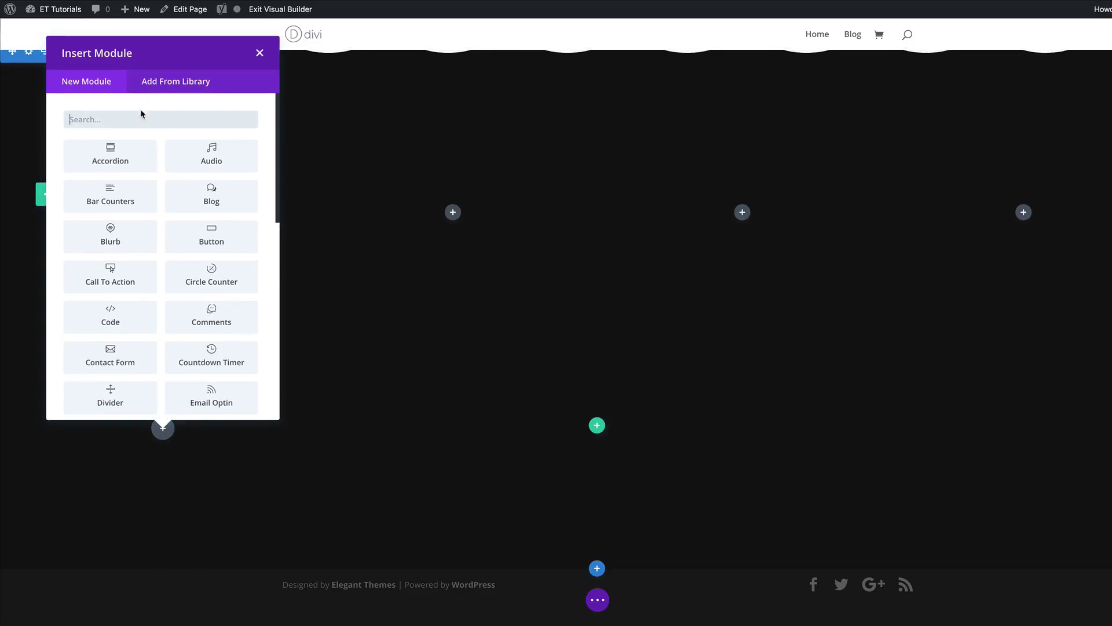
type("text")
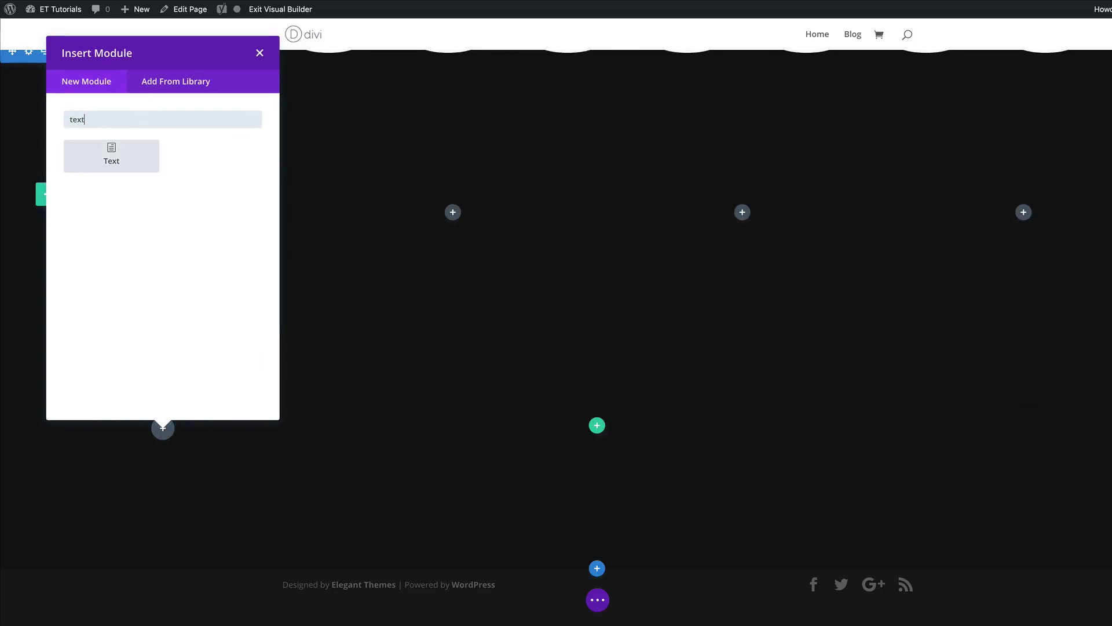
left_click(134, 170)
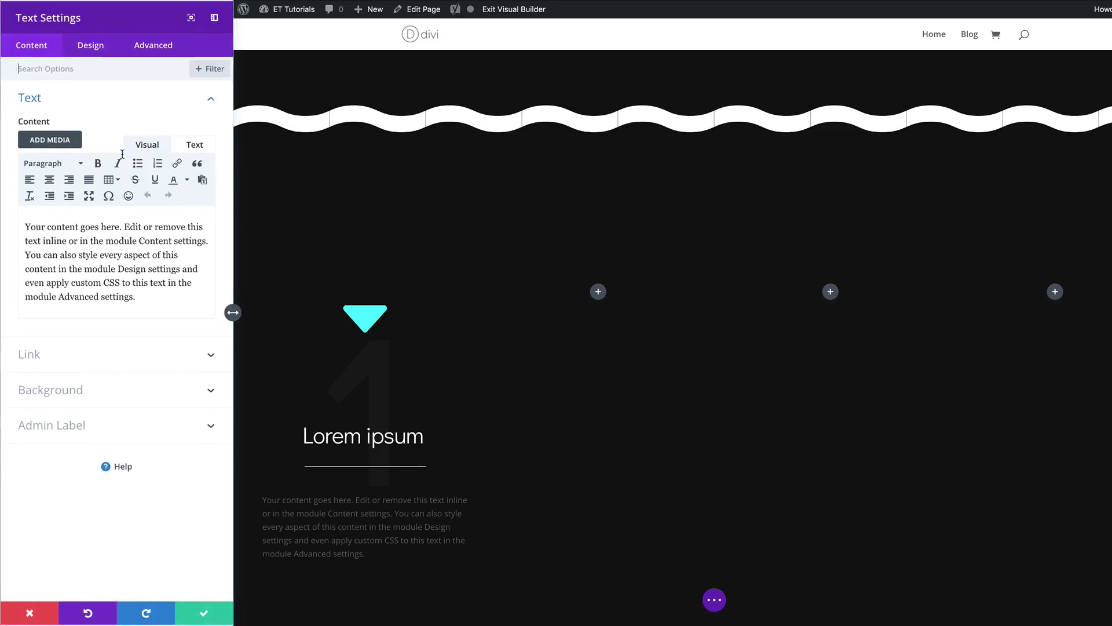
Set the new module's body text to Light weight and color it #b7b7b7
left_click(90, 48)
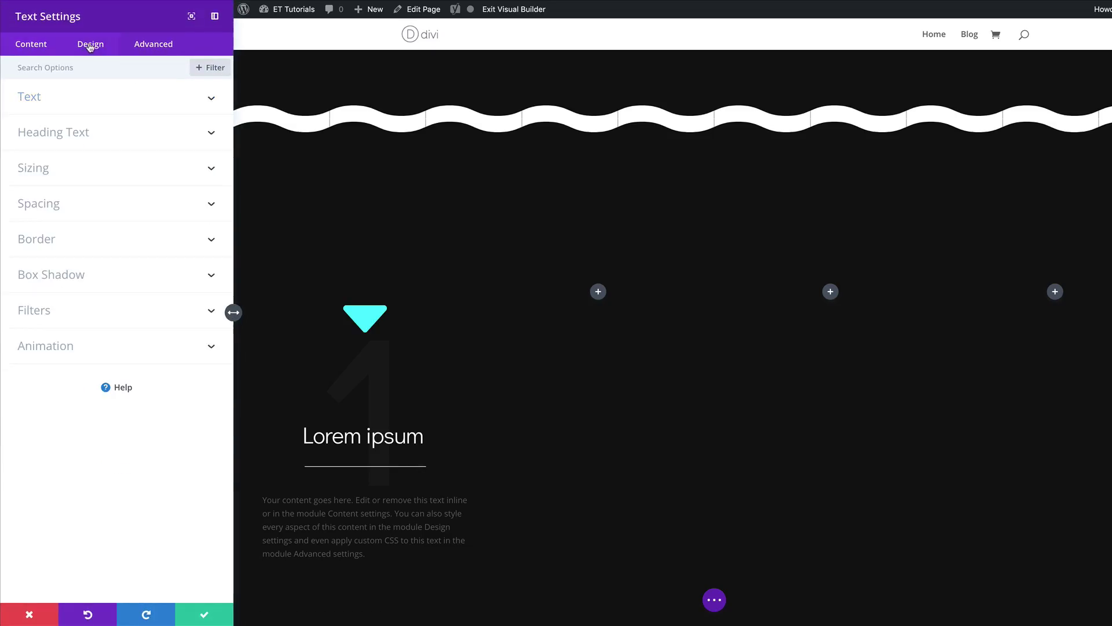
left_click(51, 102)
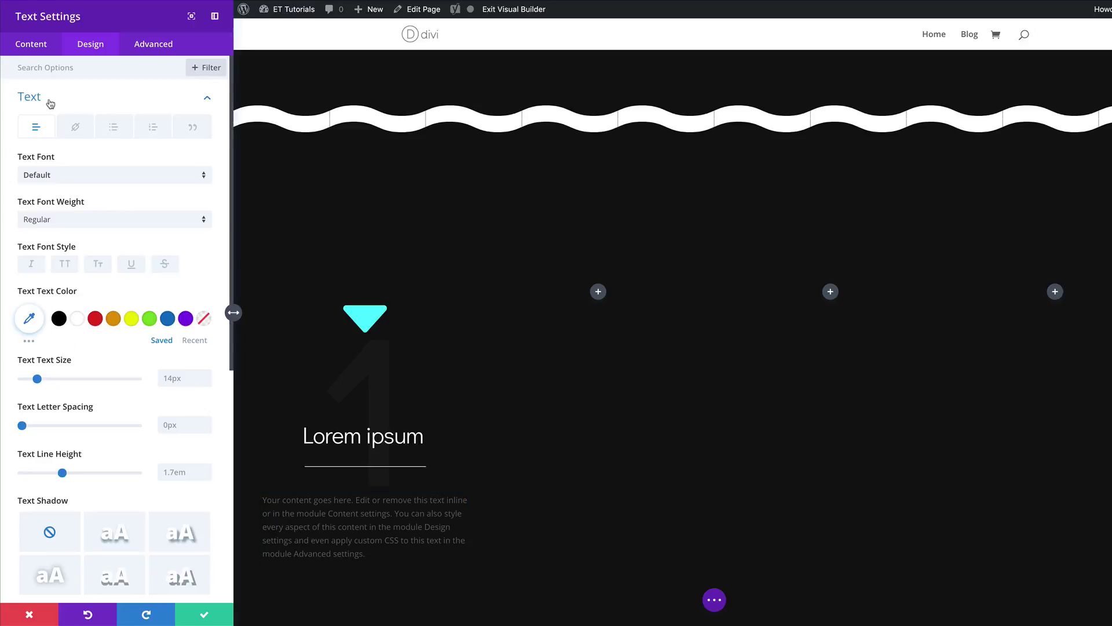
left_click(87, 225)
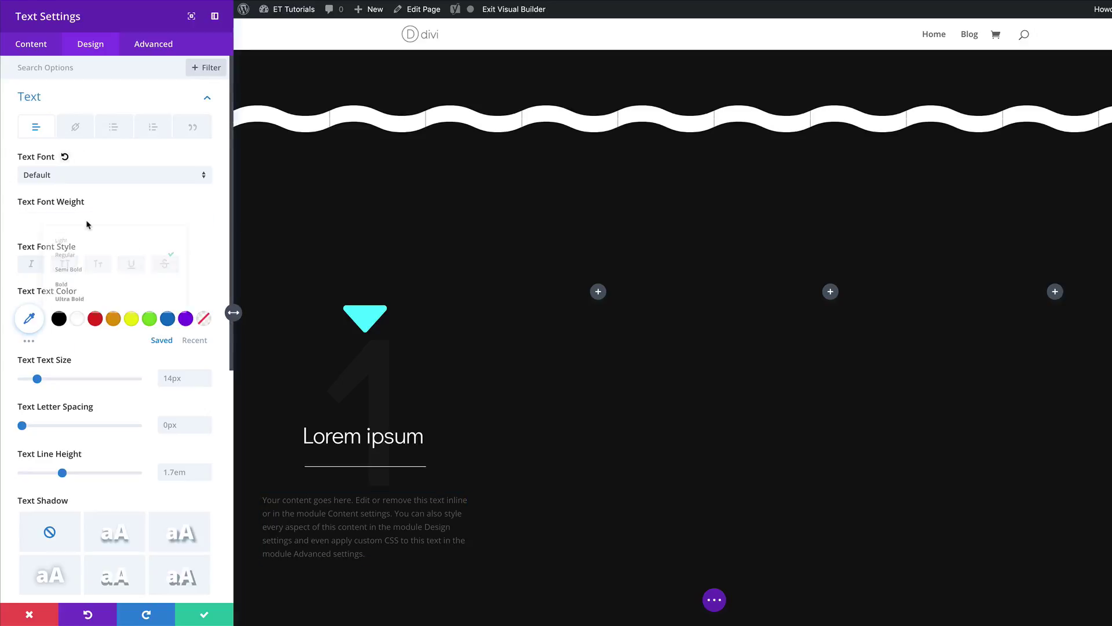
left_click(41, 251)
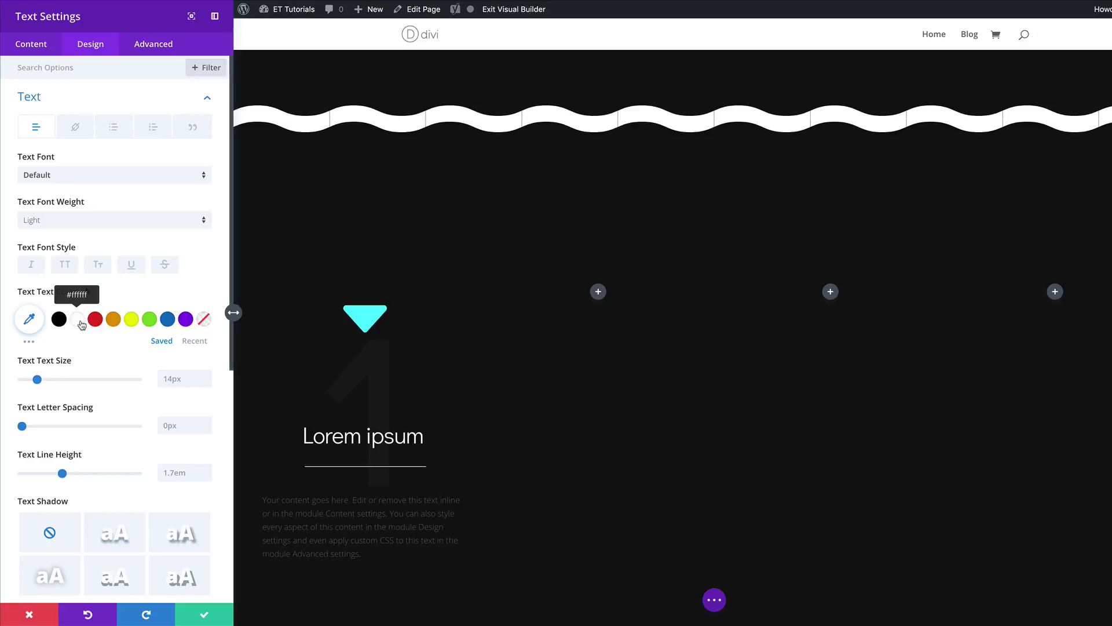
left_click(31, 320)
type("#b7b7b7")
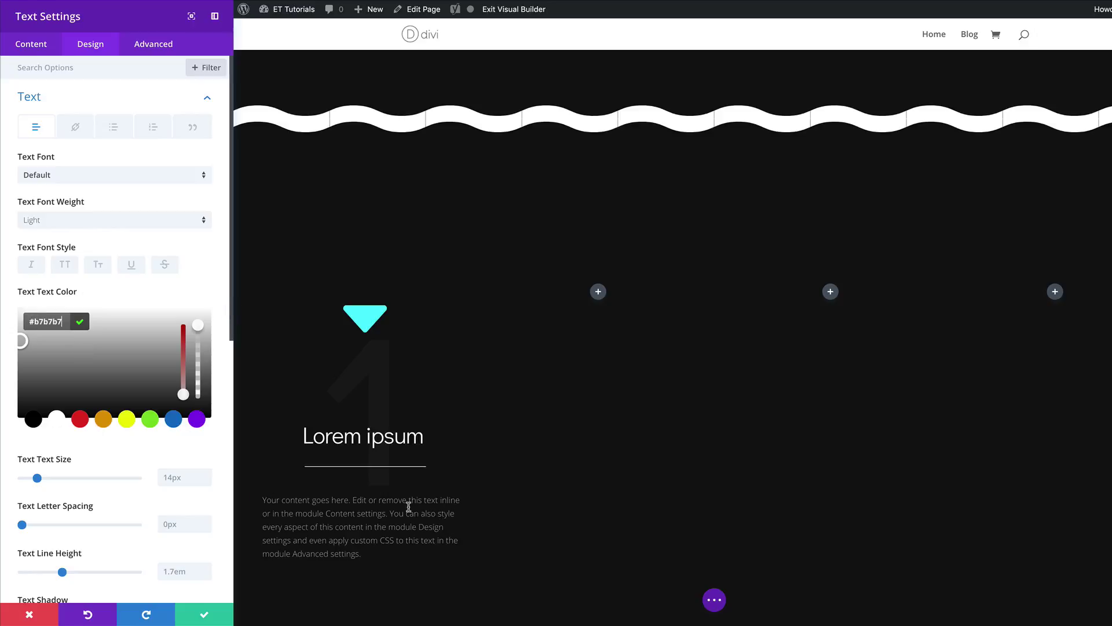
Set the body text size to 18px and line height to 1.8em, and center its orientation
left_click(182, 477)
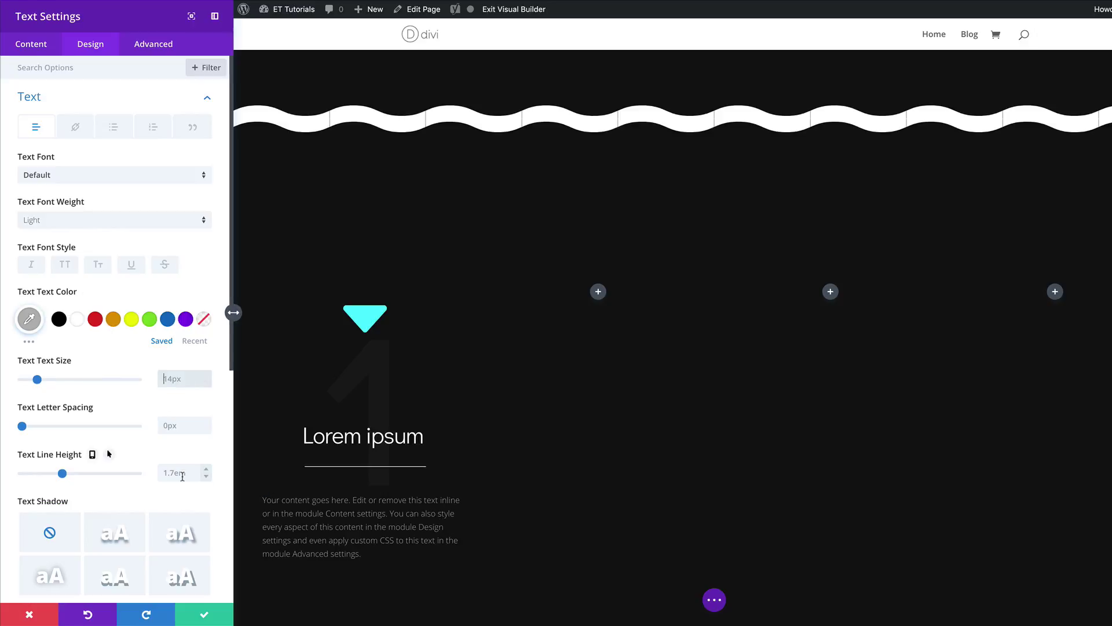
type("18")
left_click(165, 472)
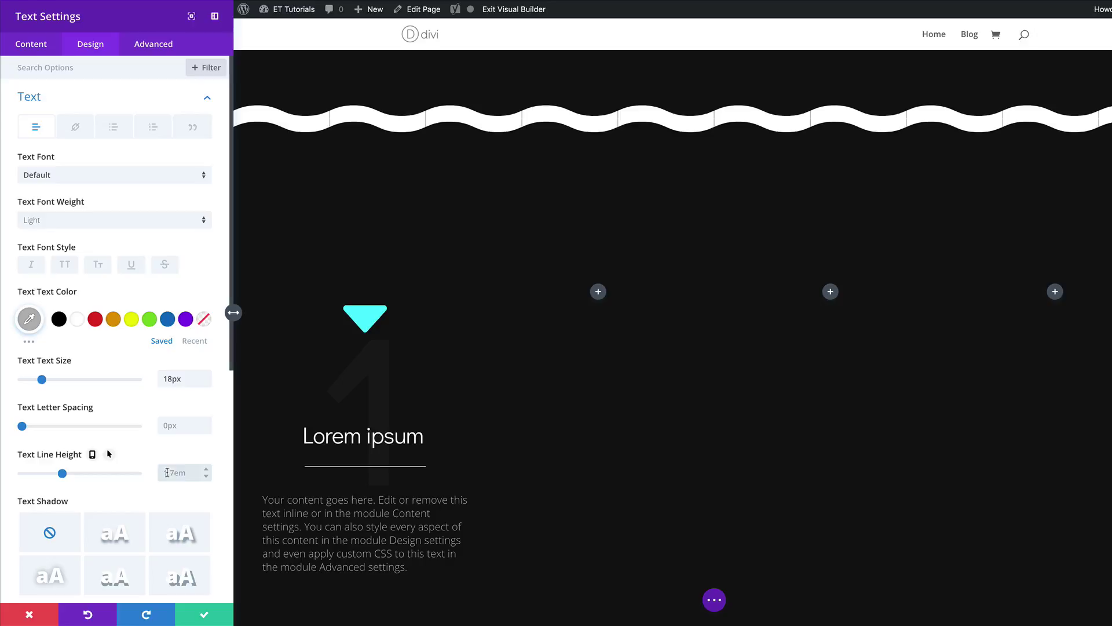
type("1.8em")
scroll(98, 440, "down", 5)
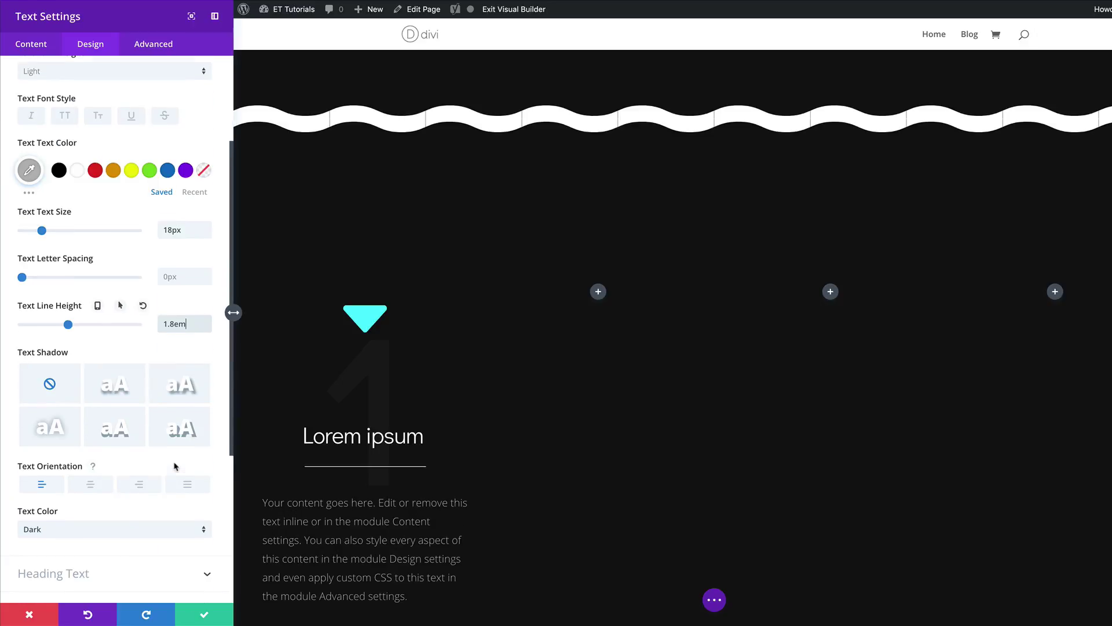
left_click(90, 407)
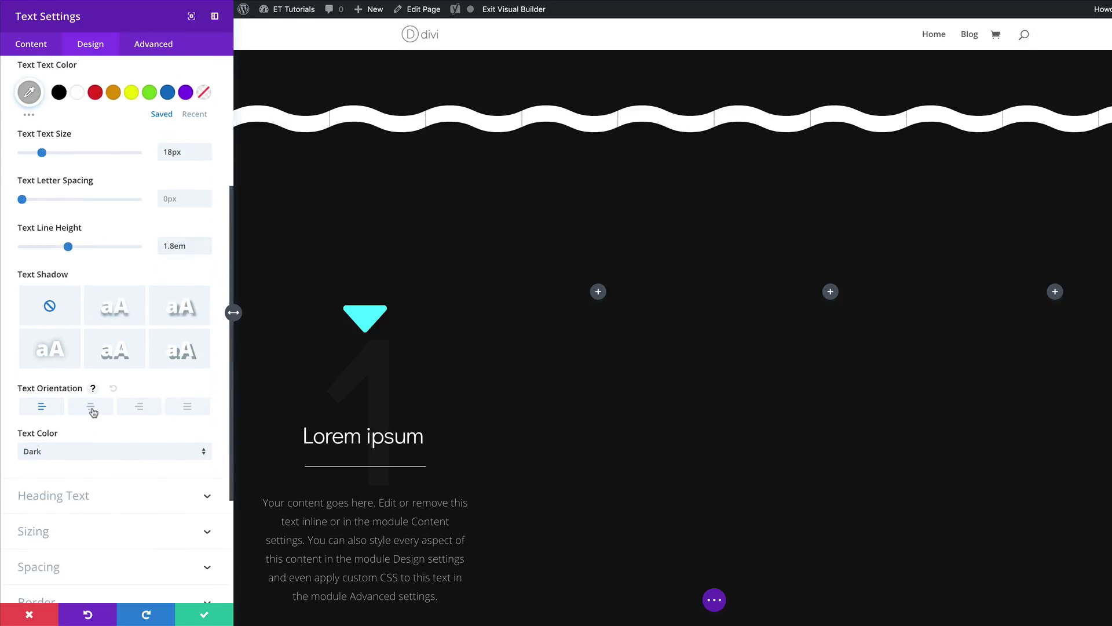
Give the body text module a Slide animation with the direction Up
scroll(167, 489, "down", 4)
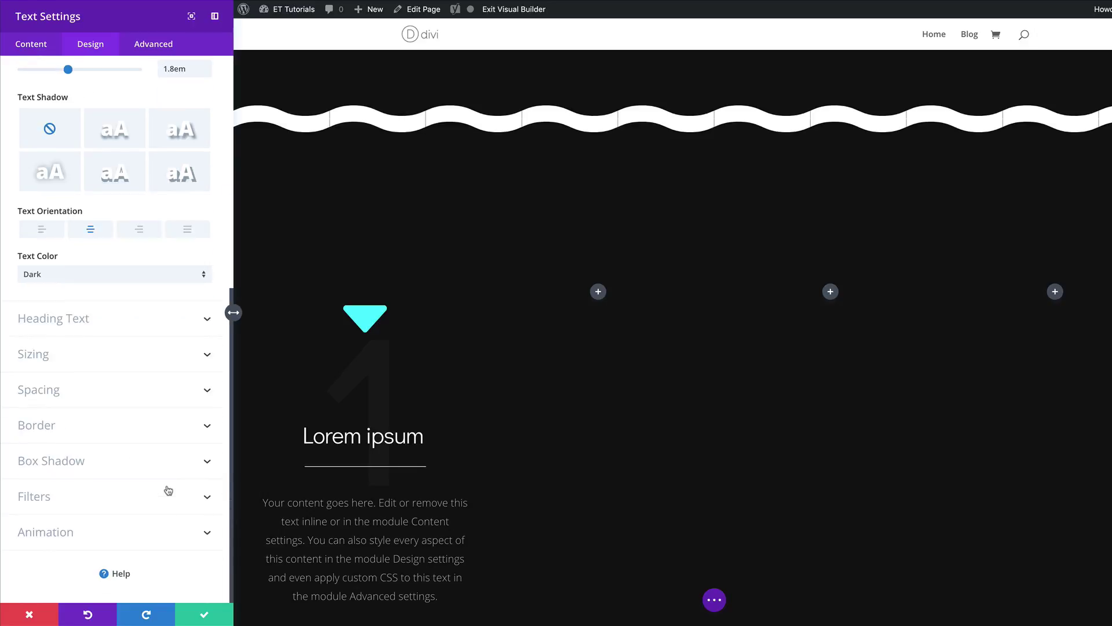
left_click(101, 533)
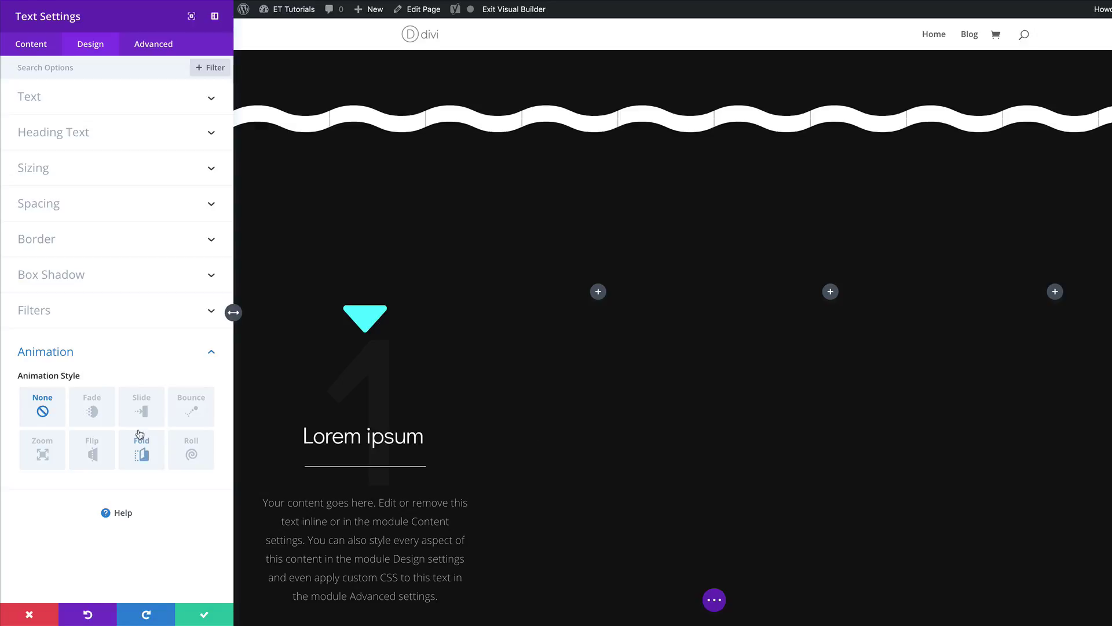
left_click(141, 410)
scroll(155, 528, "down", 2)
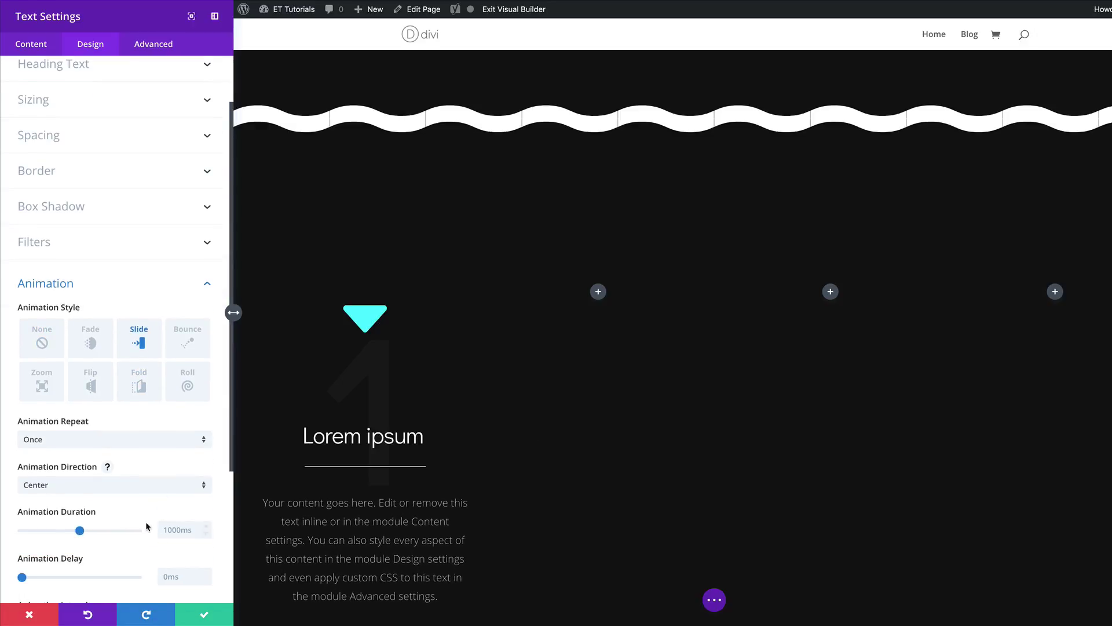
left_click(69, 487)
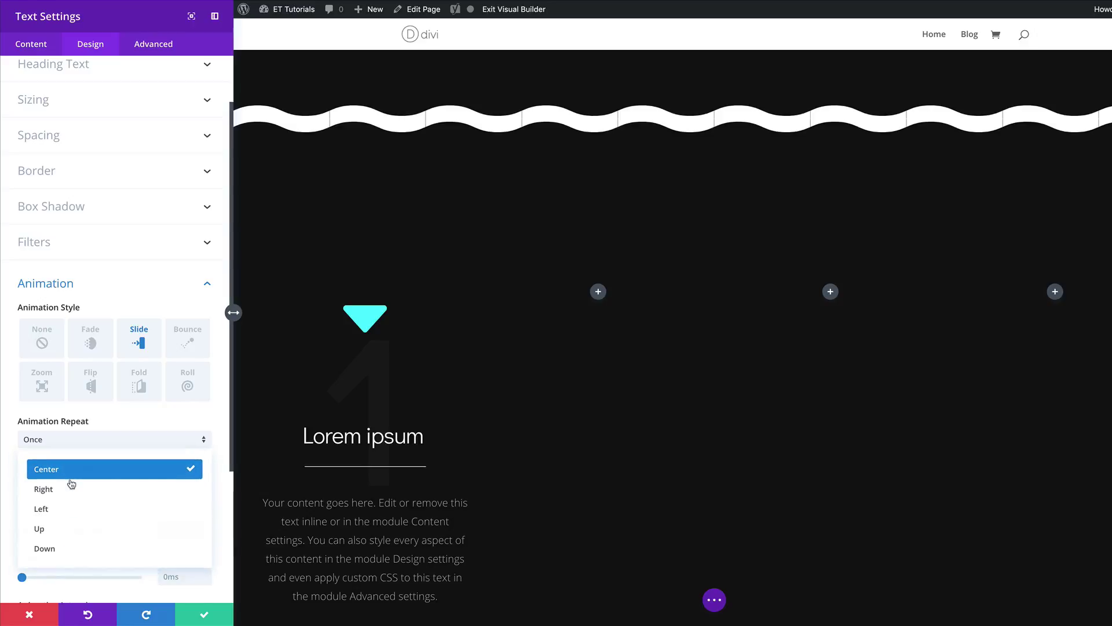
left_click(78, 528)
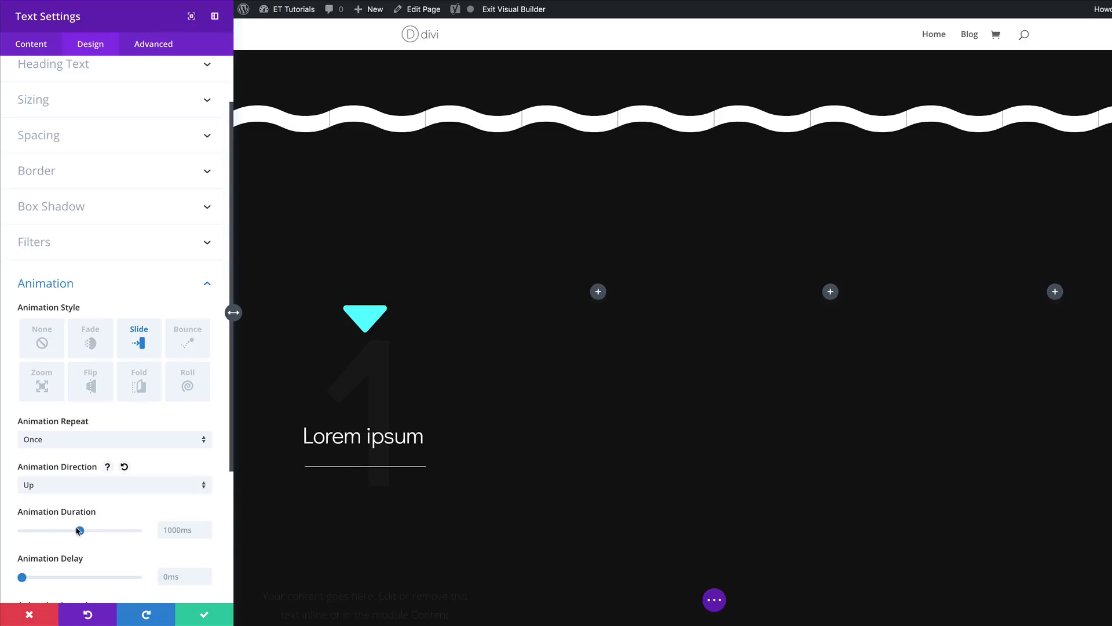
Set the body text module's slide animation intensity to 20% and save the module
scroll(162, 430, "down", 5)
left_click(163, 430)
type("20")
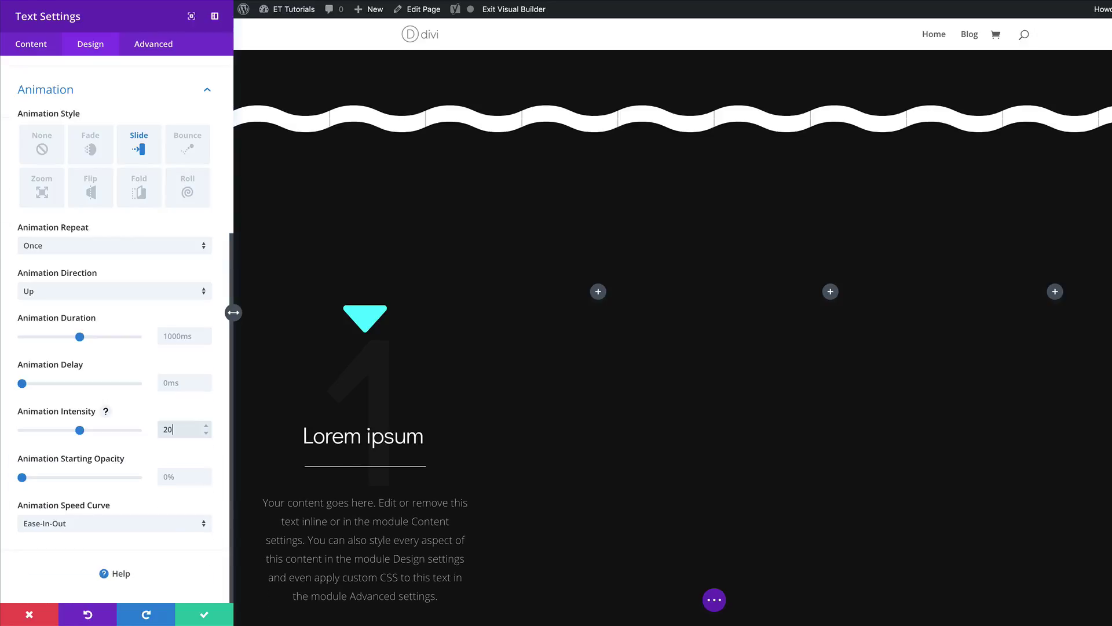
type("%")
left_click(216, 620)
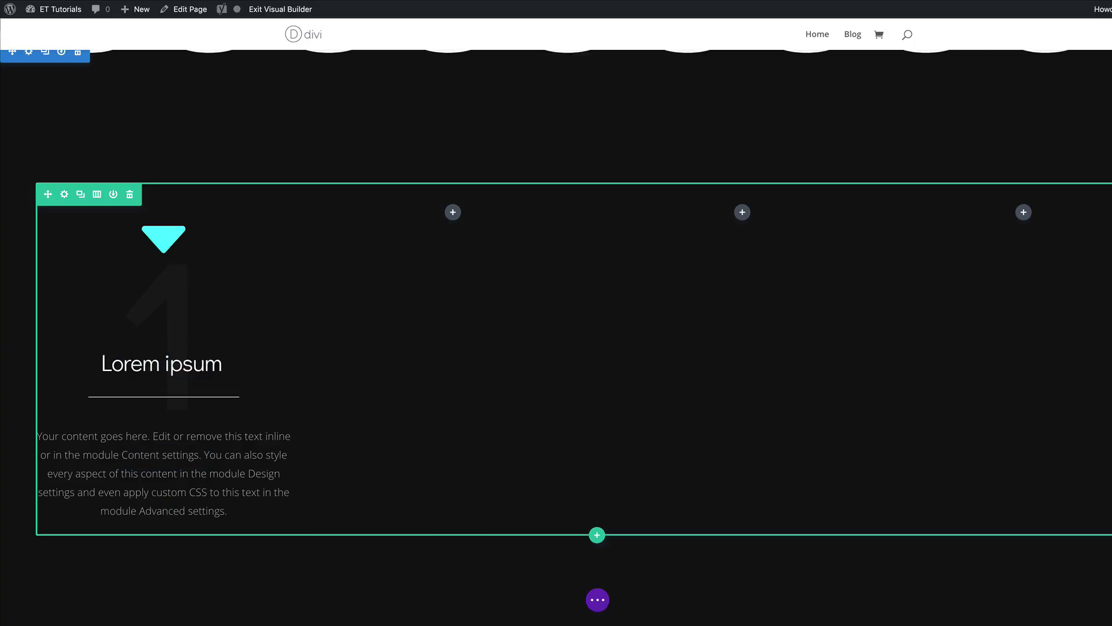
Copy the first column's modules into the three empty columns of the row
left_click(628, 497)
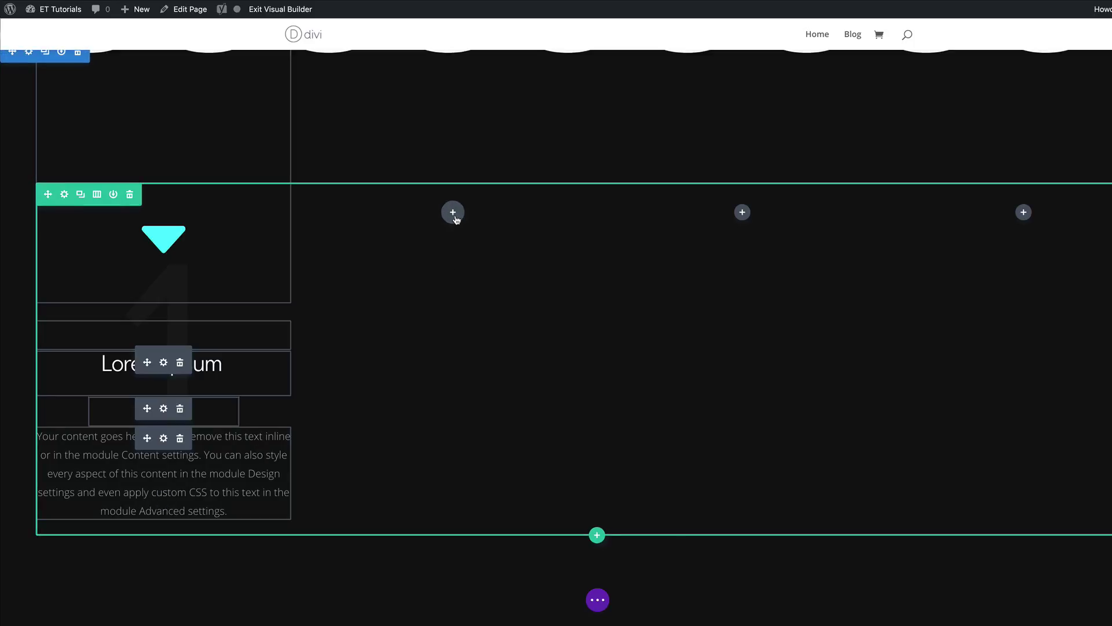
key("ctrl+v")
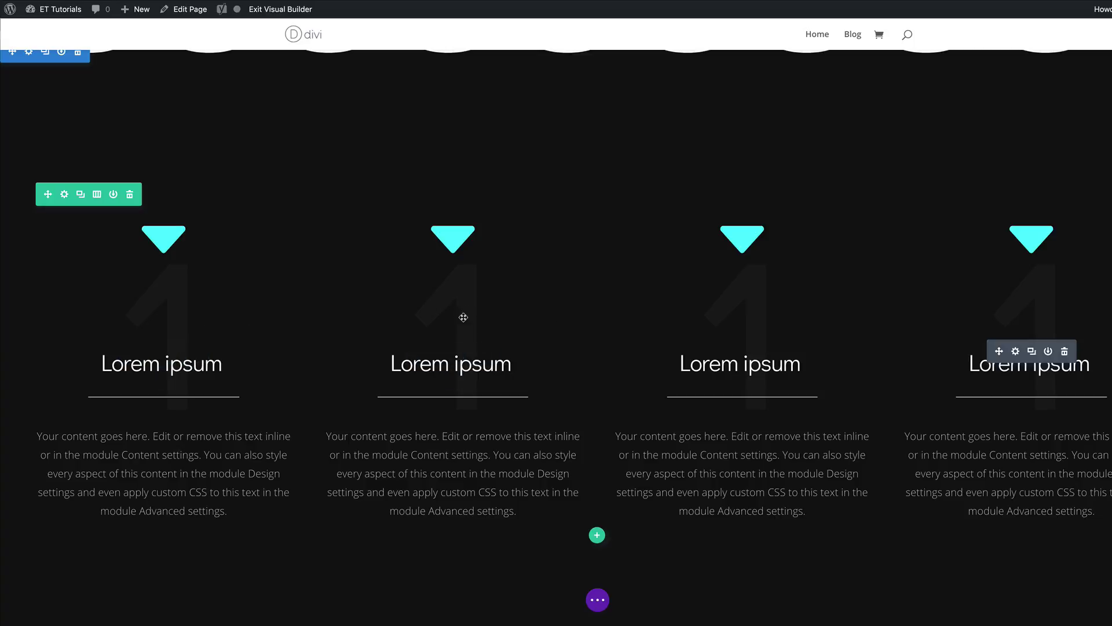
Change the large numbers in the second, third and fourth columns to 2, 3 and 4
left_click(439, 351)
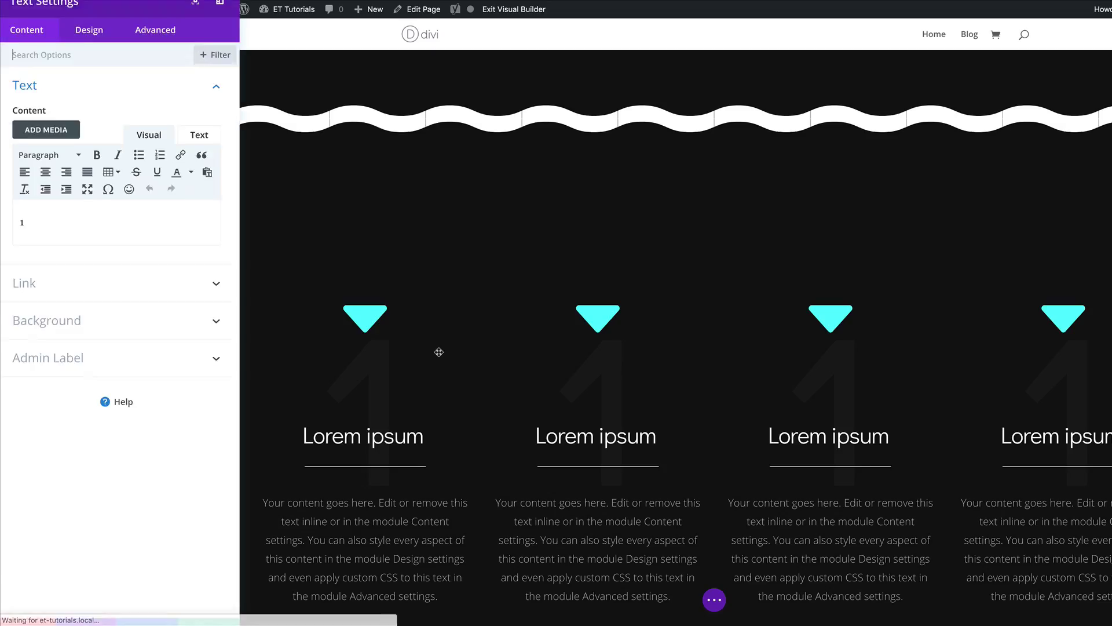
double_click(17, 228)
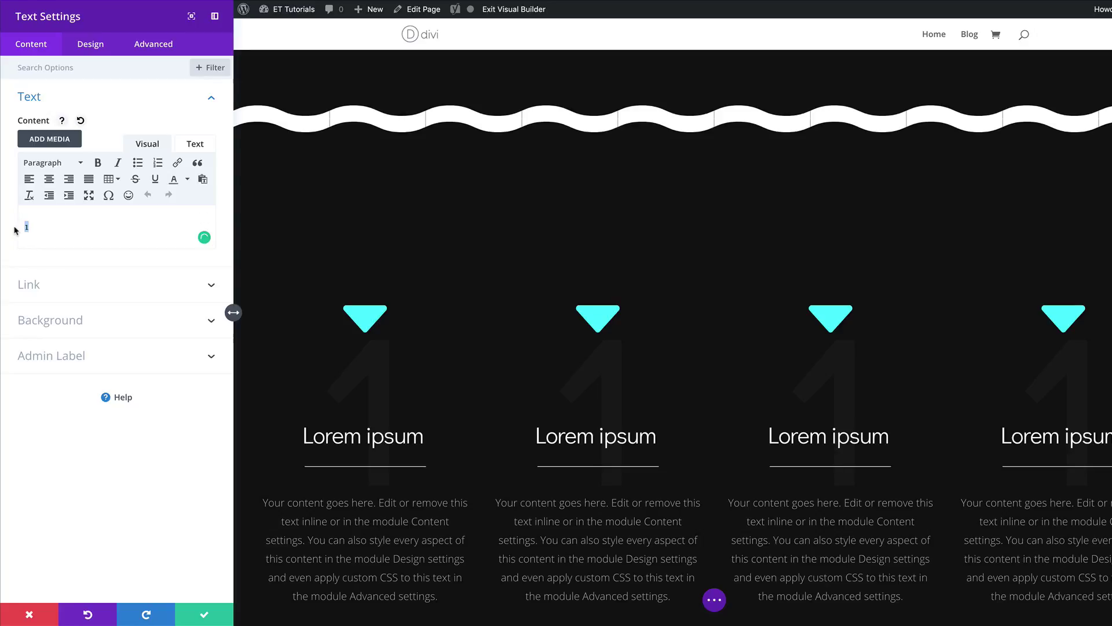
type("2")
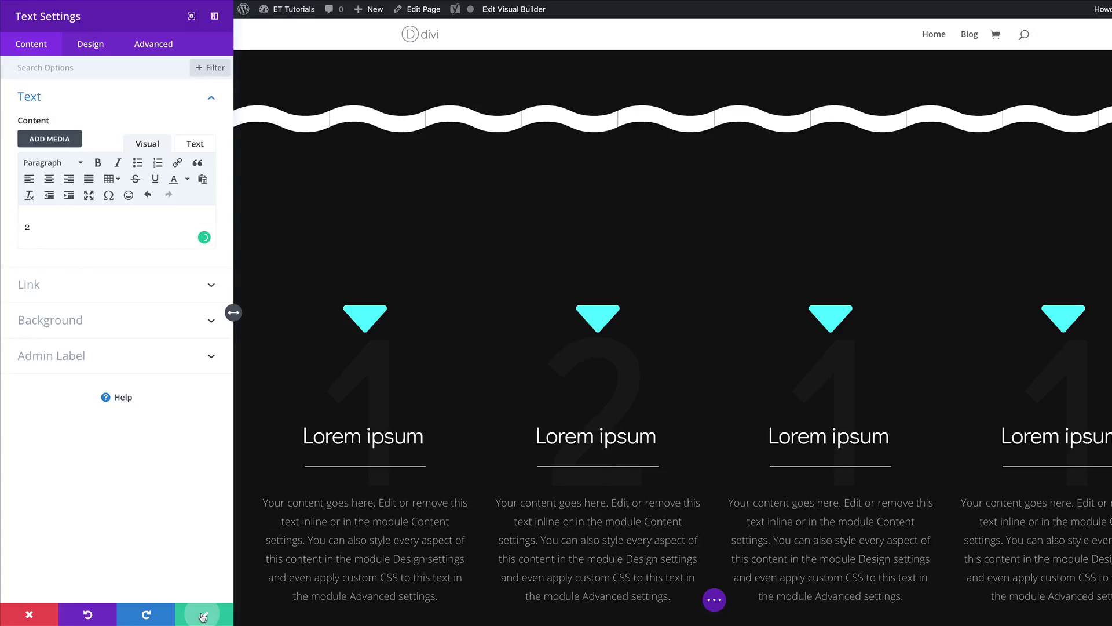
left_click(203, 614)
mouse_move(729, 315)
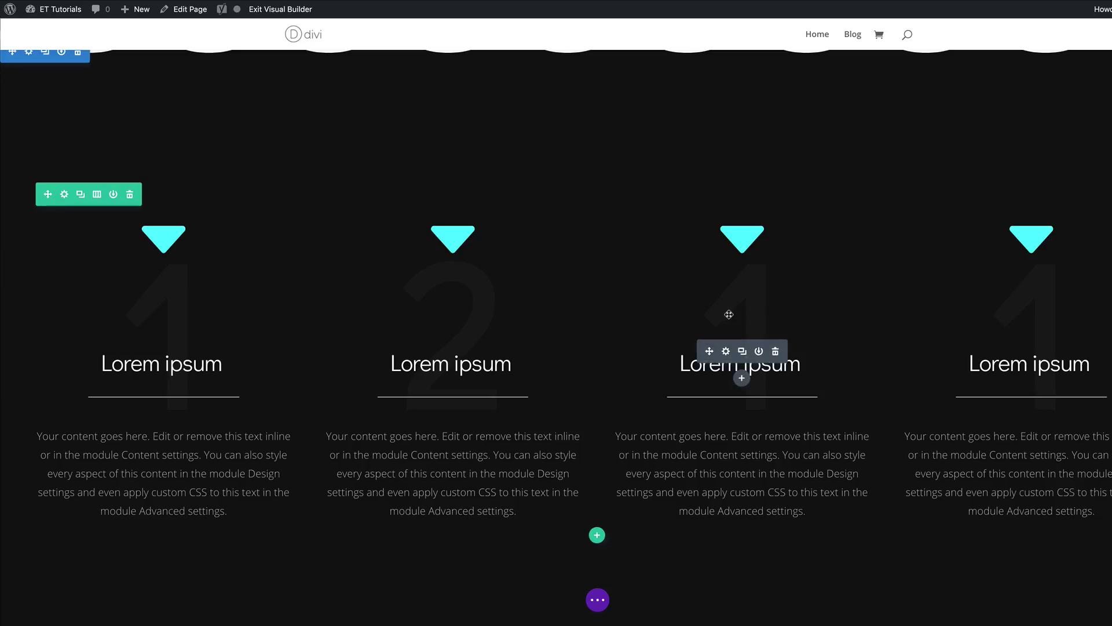
left_click(727, 351)
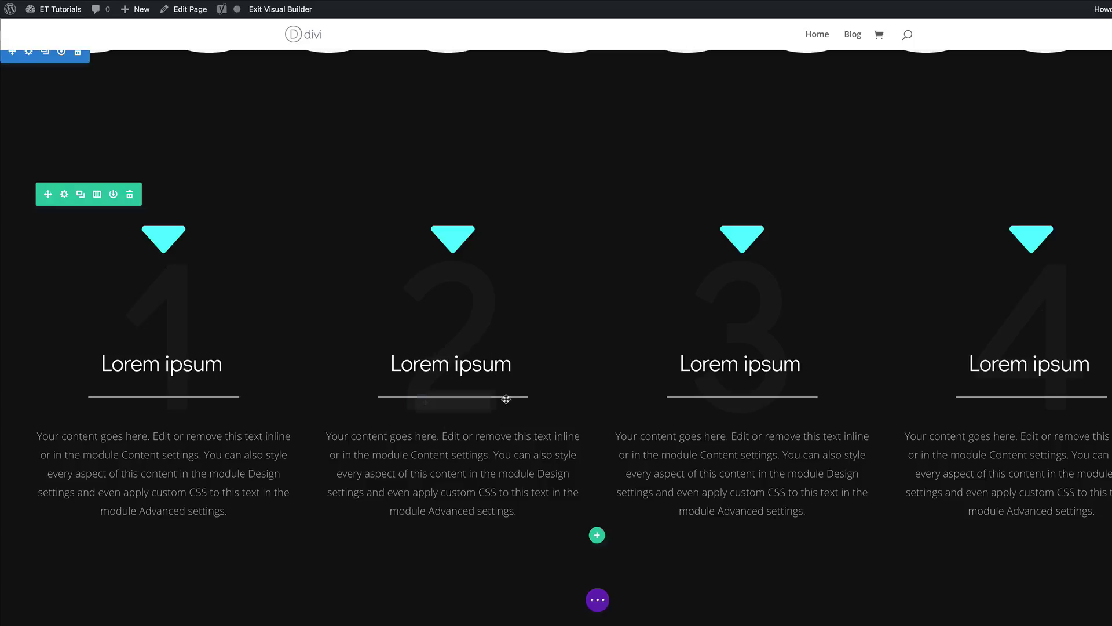
Set the second column divider's animation delay to 400ms and save it
mouse_move(437, 404)
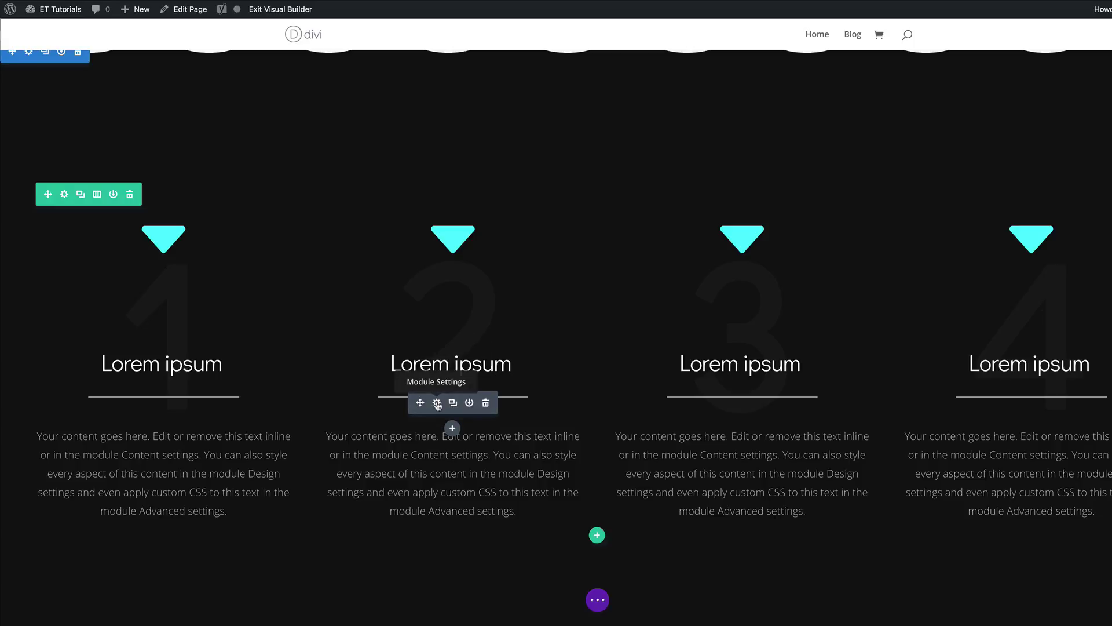
left_click(437, 404)
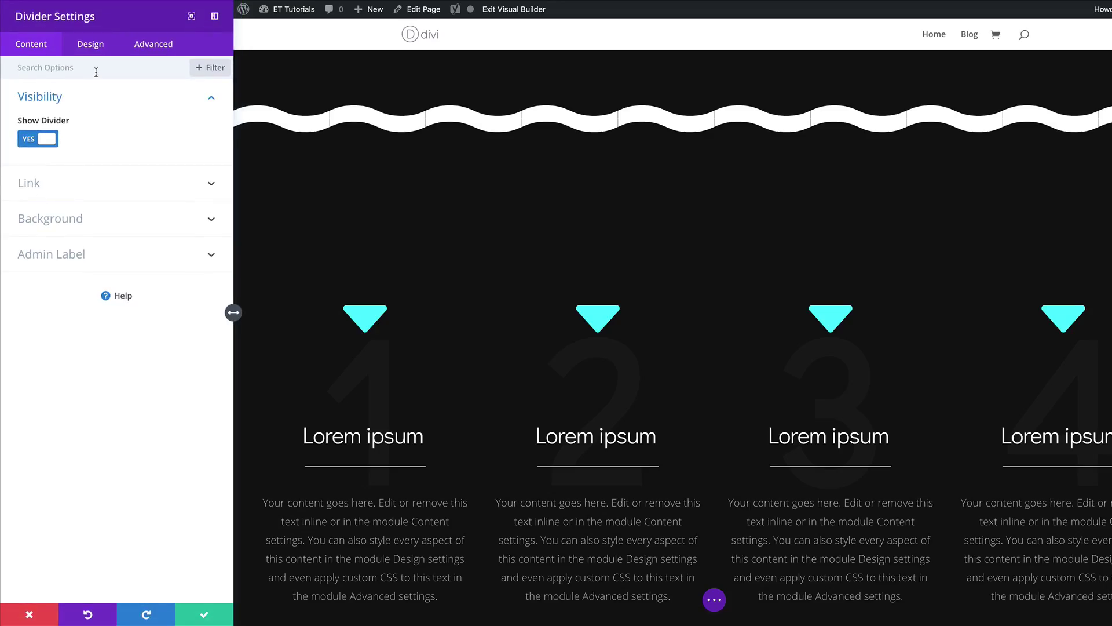
left_click(91, 46)
left_click(77, 313)
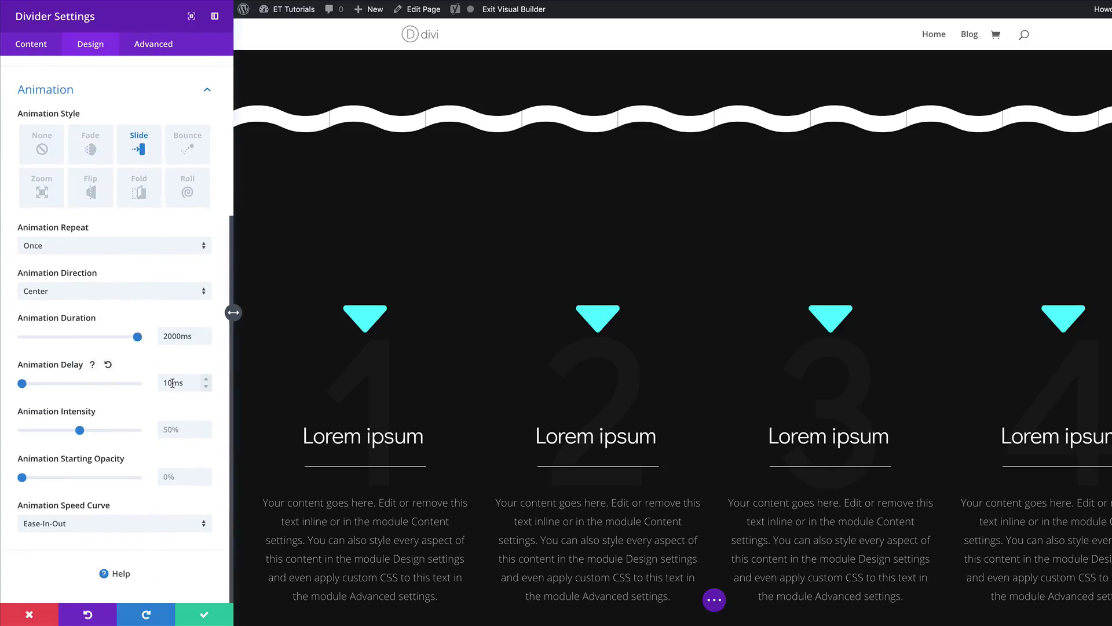
left_click_drag(168, 383, 152, 389)
type("30")
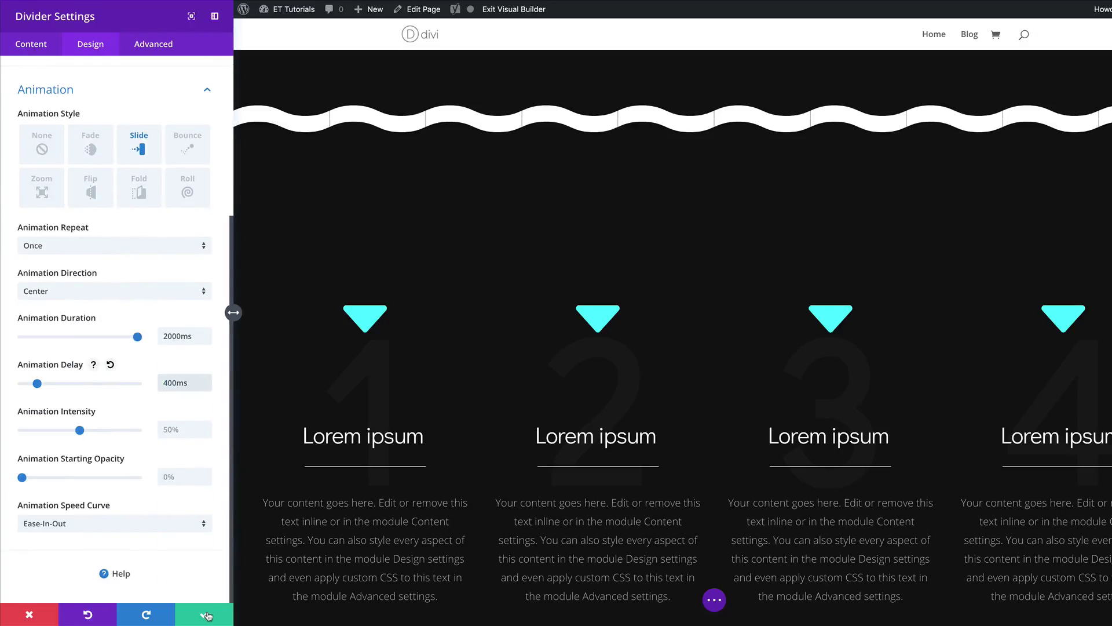
left_click(204, 615)
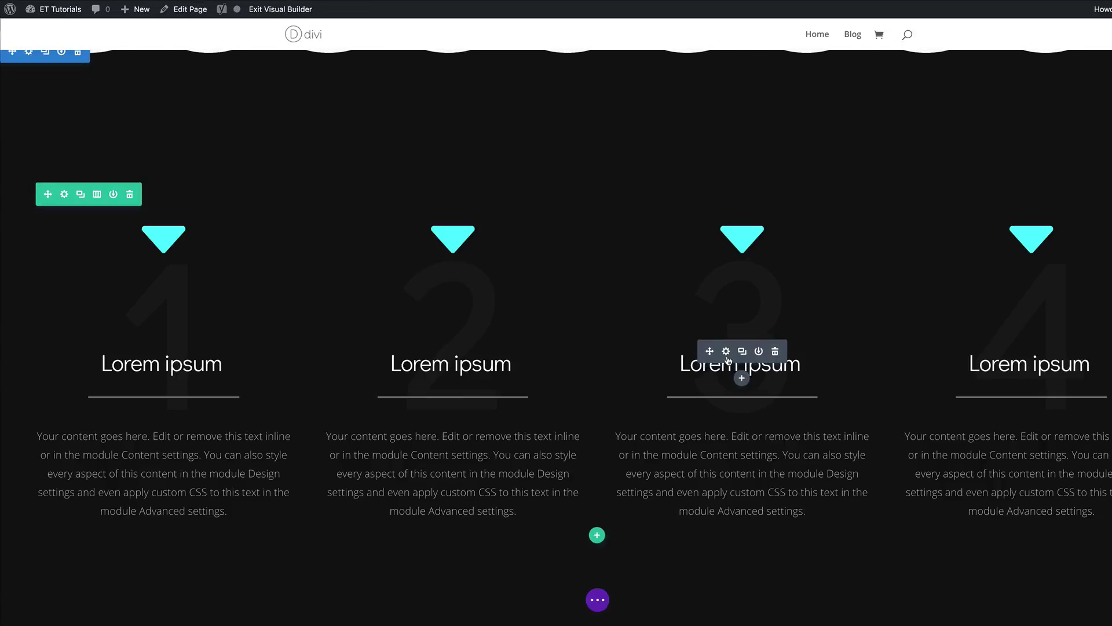
Adjust the animation delay of the third column's divider and save it
left_click(727, 352)
left_click(90, 44)
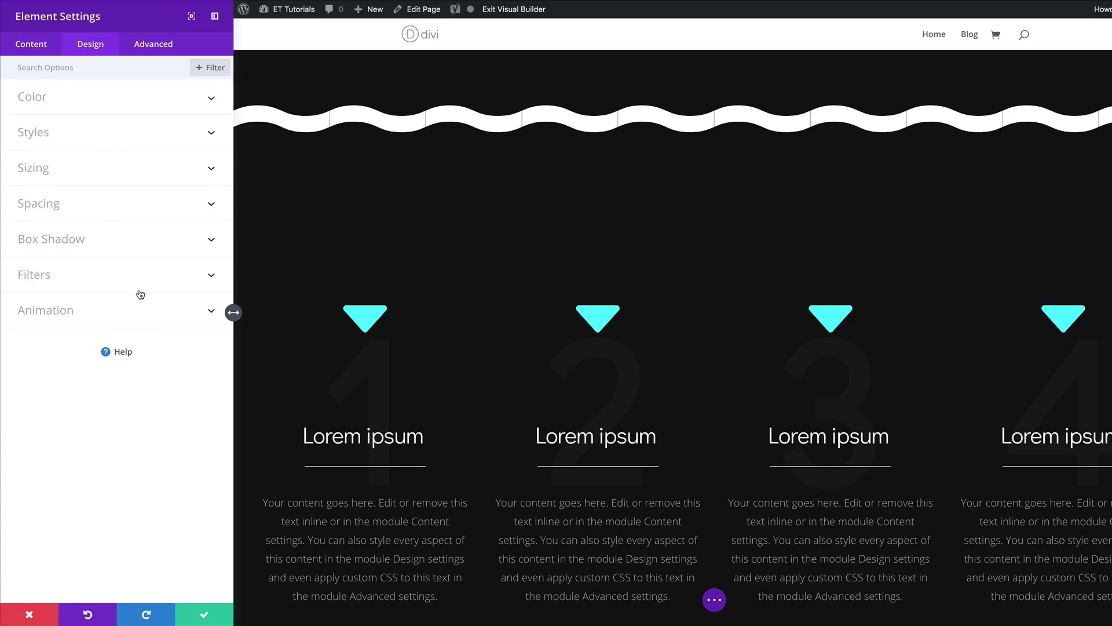
left_click(62, 313)
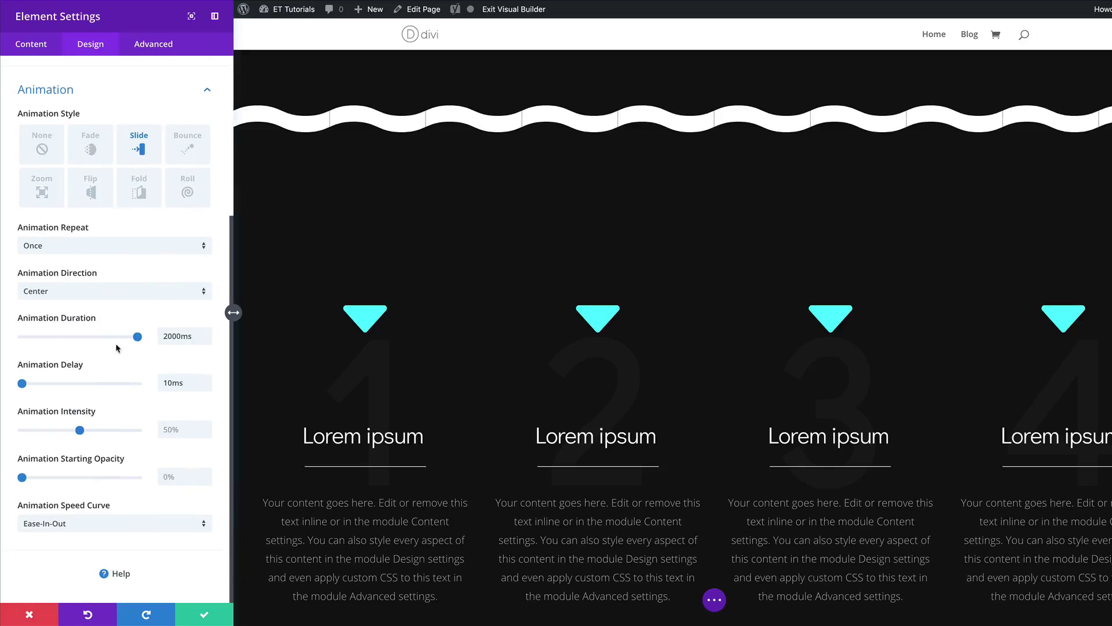
left_click(204, 614)
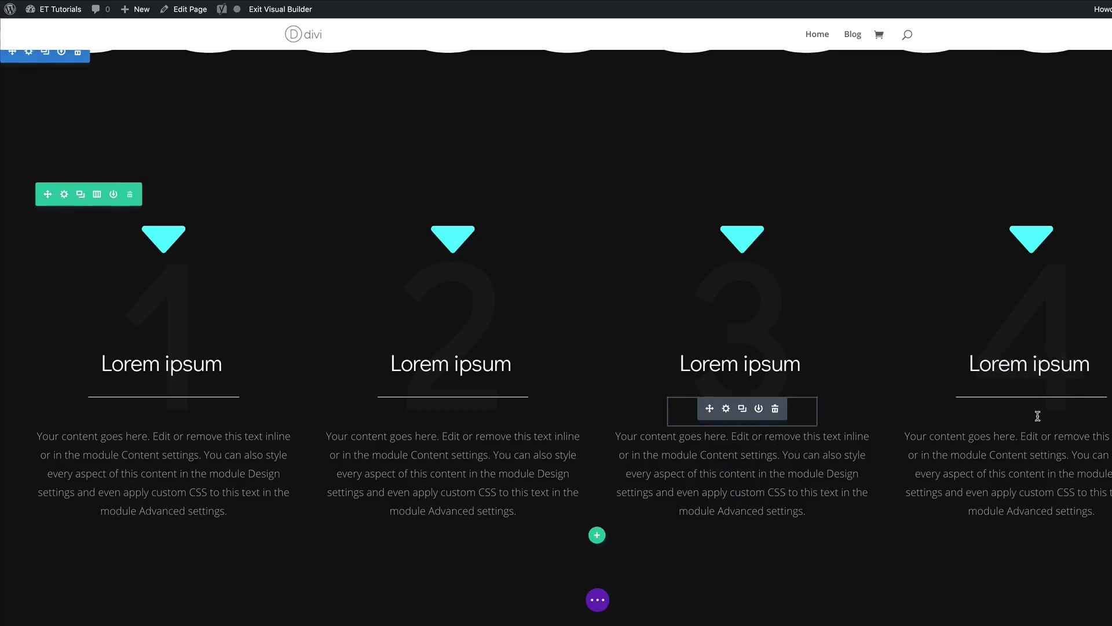
Set the fourth column divider's animation delay to 1220ms and save it
left_click(1015, 402)
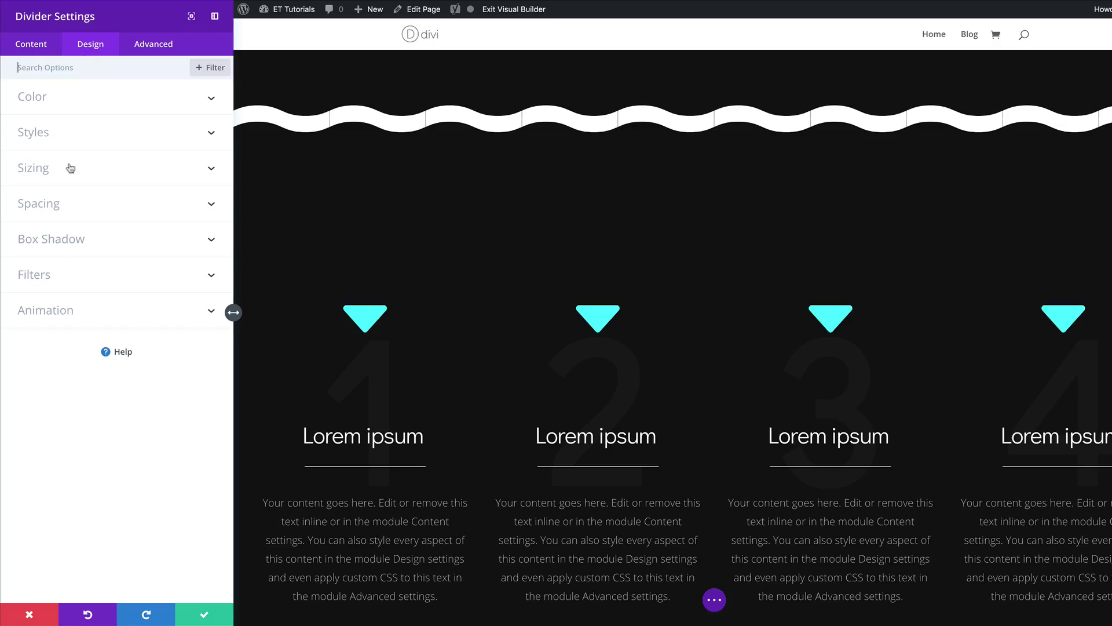
left_click(52, 313)
left_click_drag(166, 383, 152, 386)
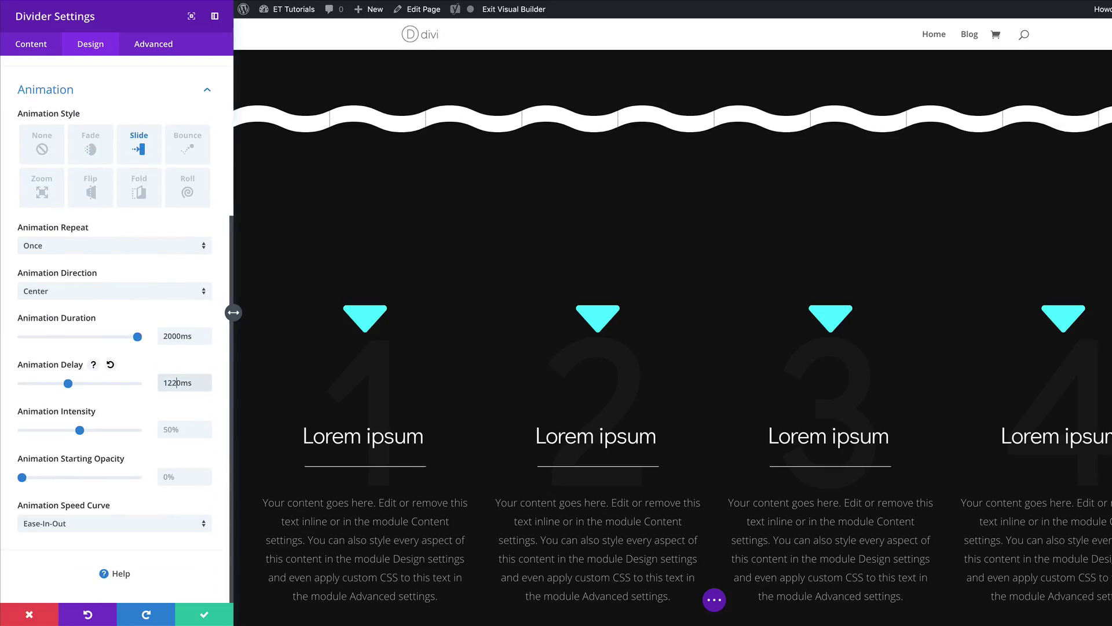
left_click(206, 615)
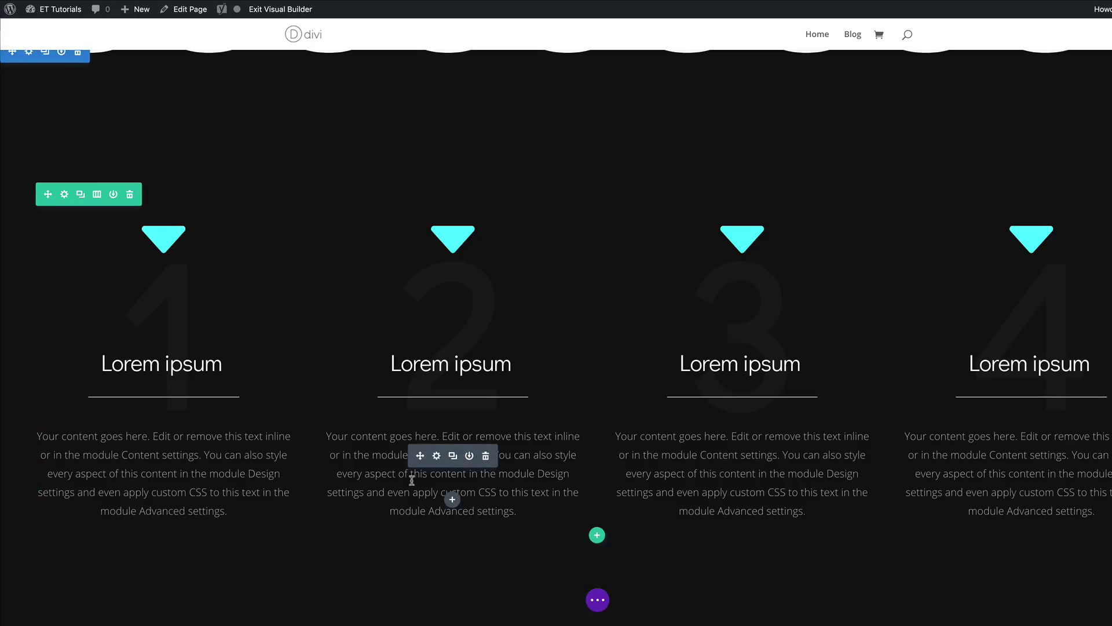
Adjust the slide animation intensity of the second column's body text and save the module
left_click(437, 457)
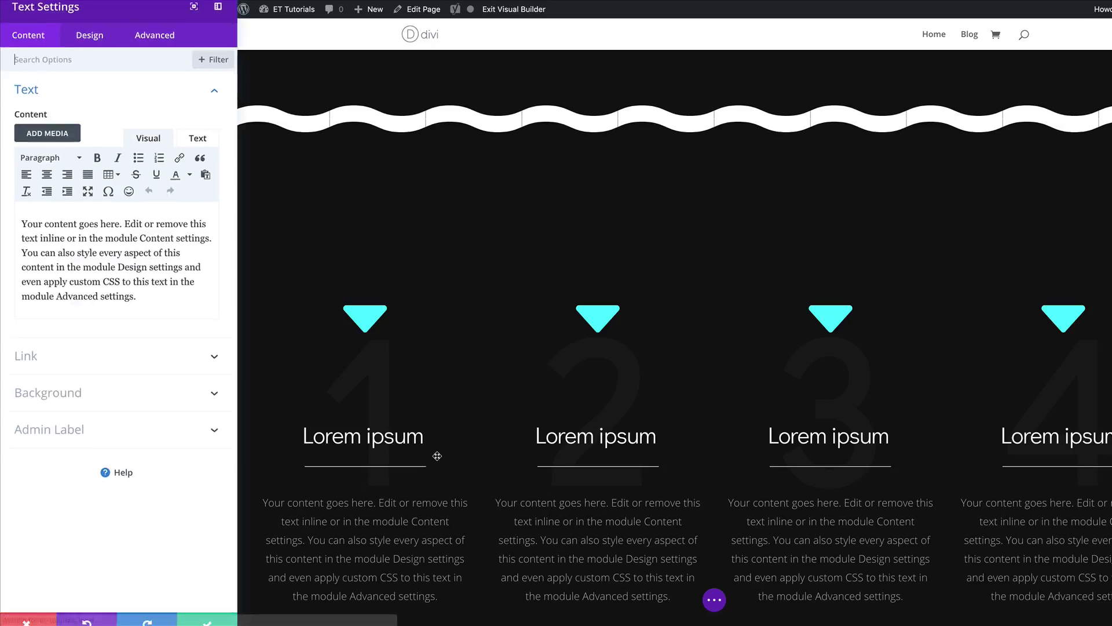
left_click(102, 49)
left_click(90, 346)
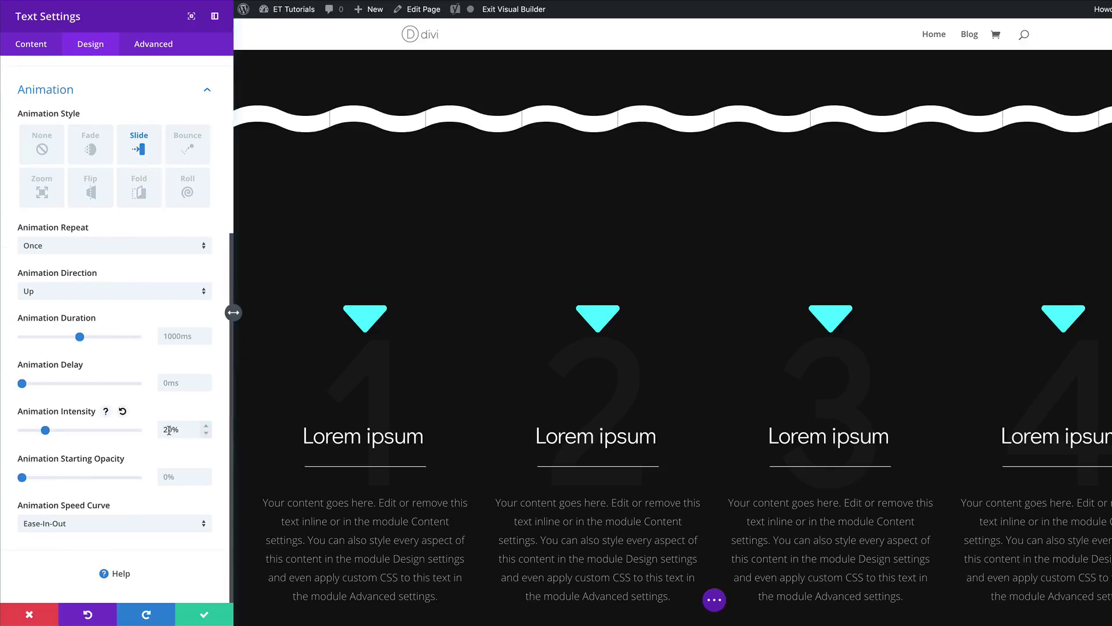
left_click(204, 614)
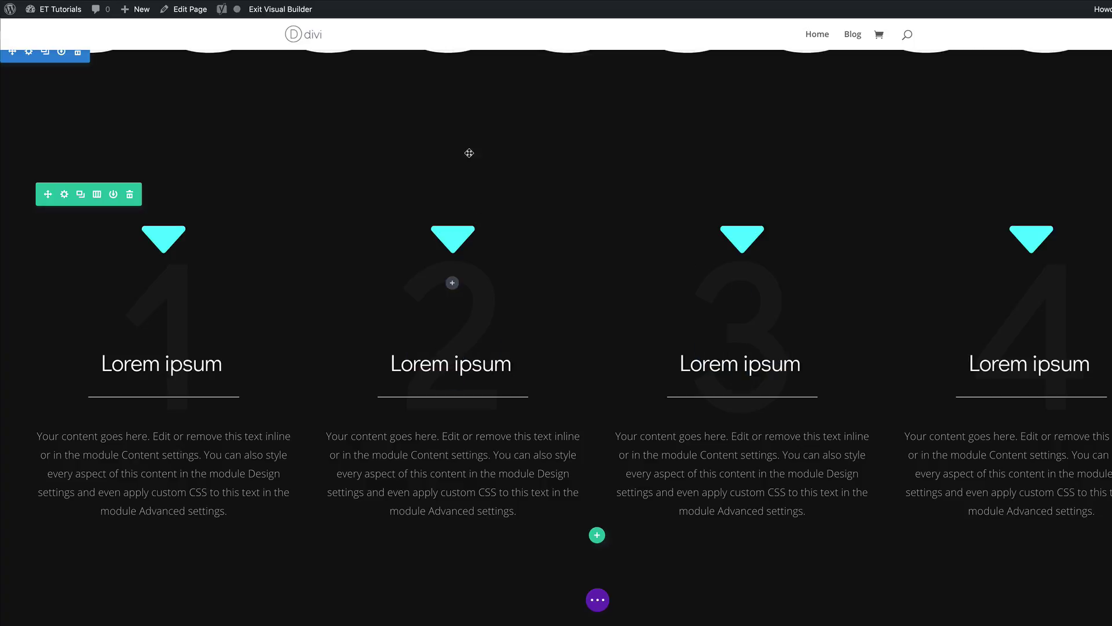
Recolor the second column's arrow blurb icon pink with #ff6b86 and save the blurb
scroll(469, 153, "up", 5)
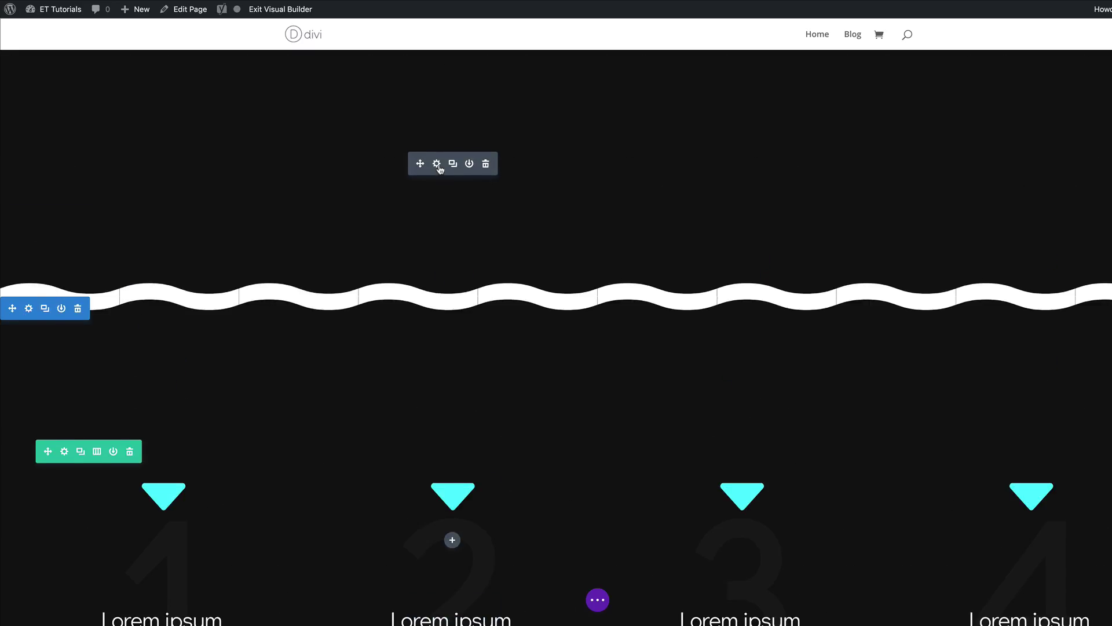
left_click(437, 164)
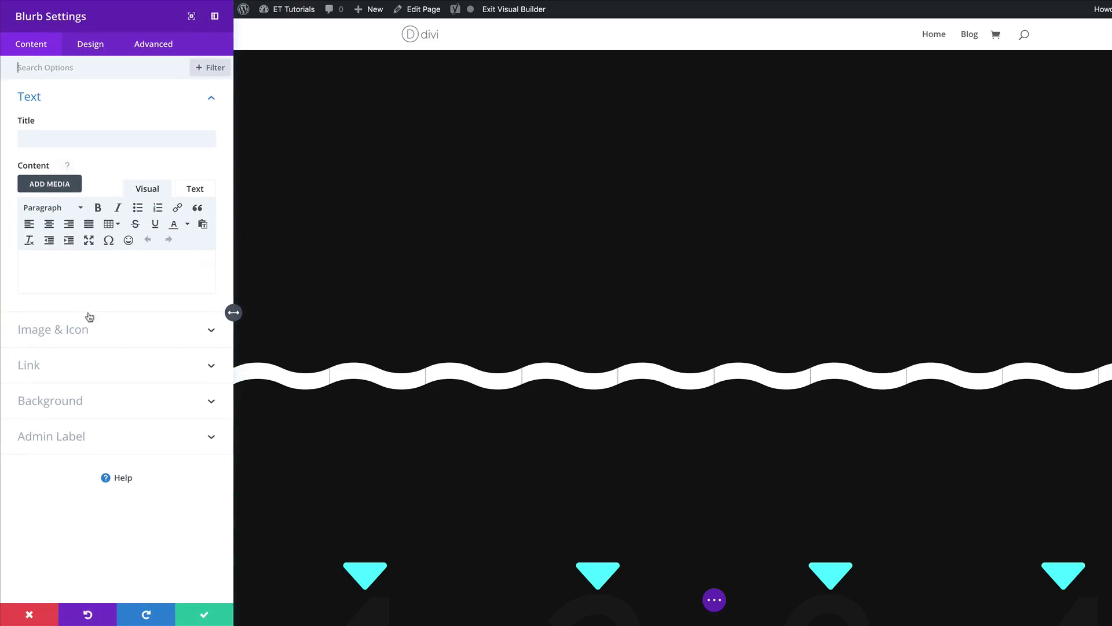
left_click(91, 44)
left_click(71, 100)
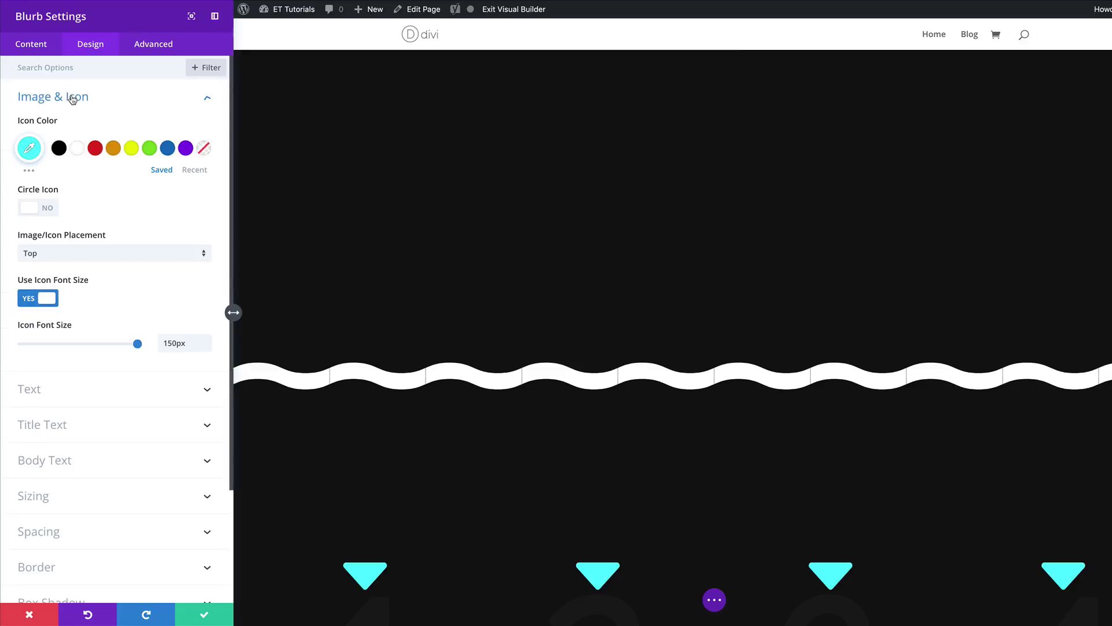
left_click(29, 148)
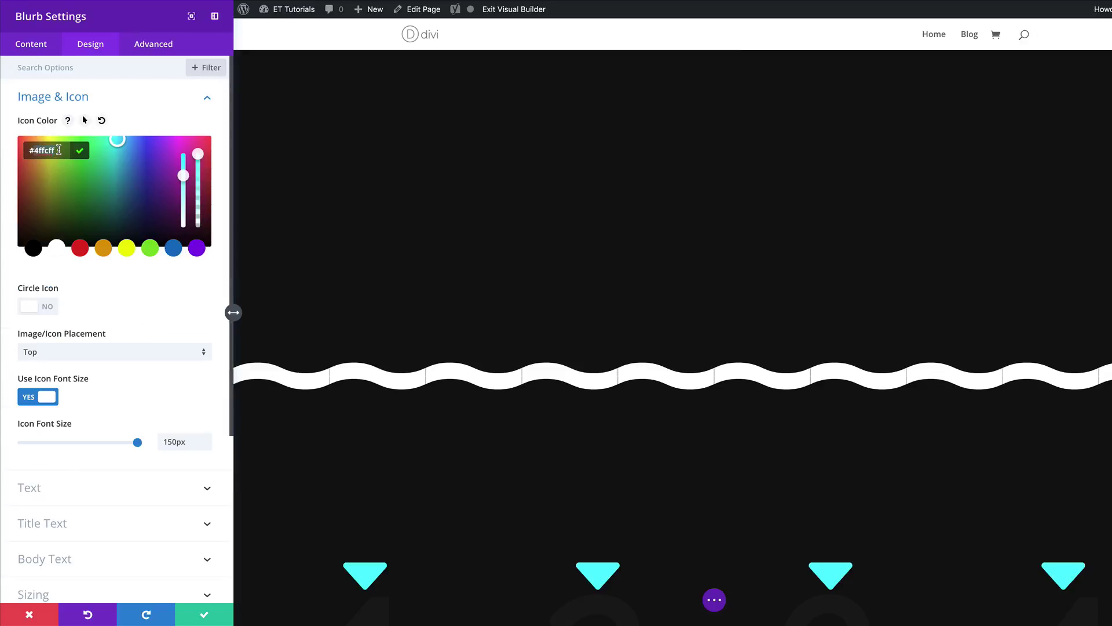
key("ctrl+a")
type("#ff6b86")
left_click(204, 615)
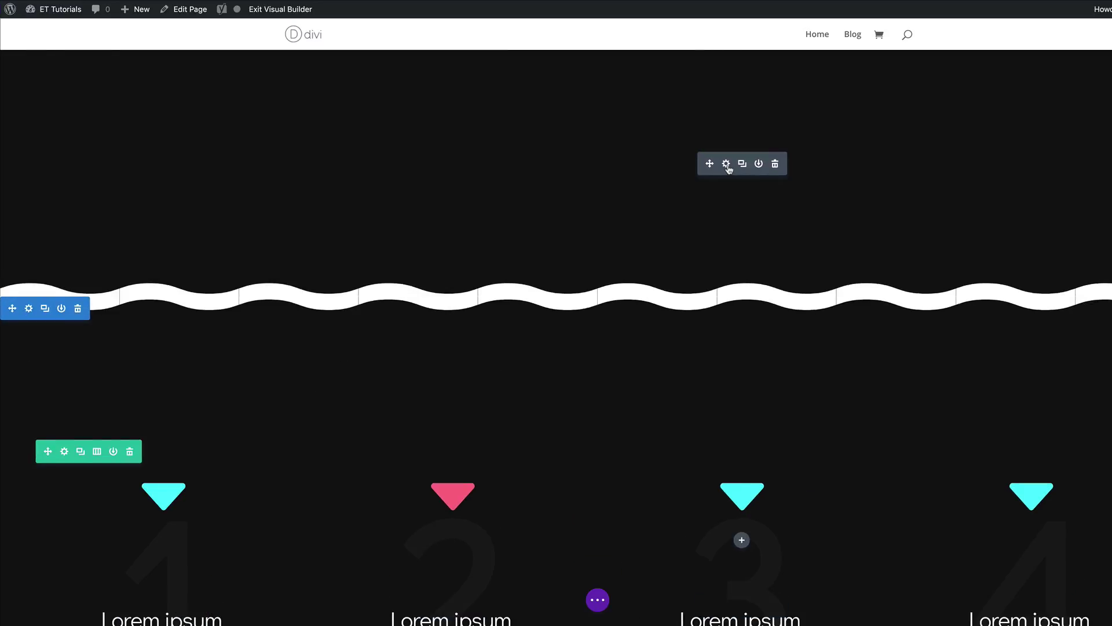
Recolor the third column's arrow blurb icon yellow with #ffe500 and save the blurb
left_click(727, 164)
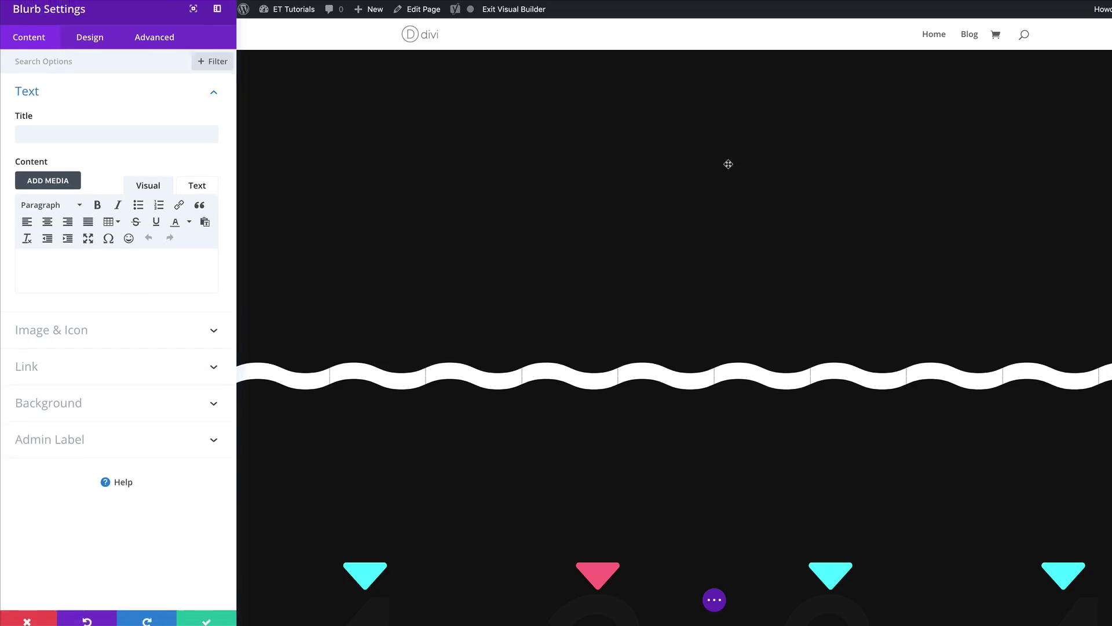
left_click(89, 51)
left_click(65, 98)
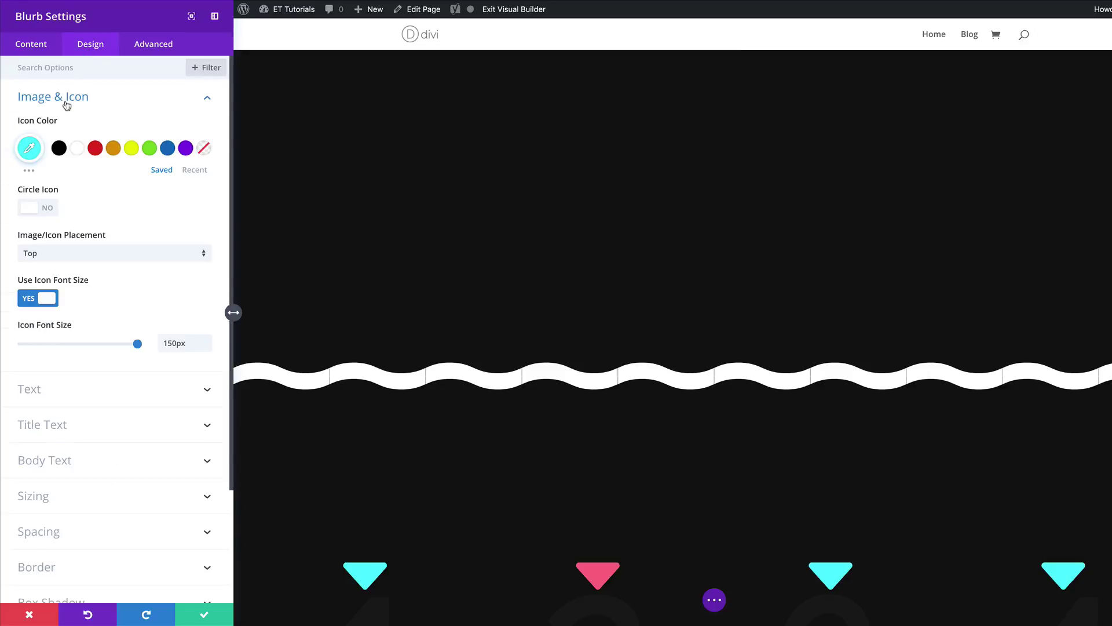
left_click(35, 146)
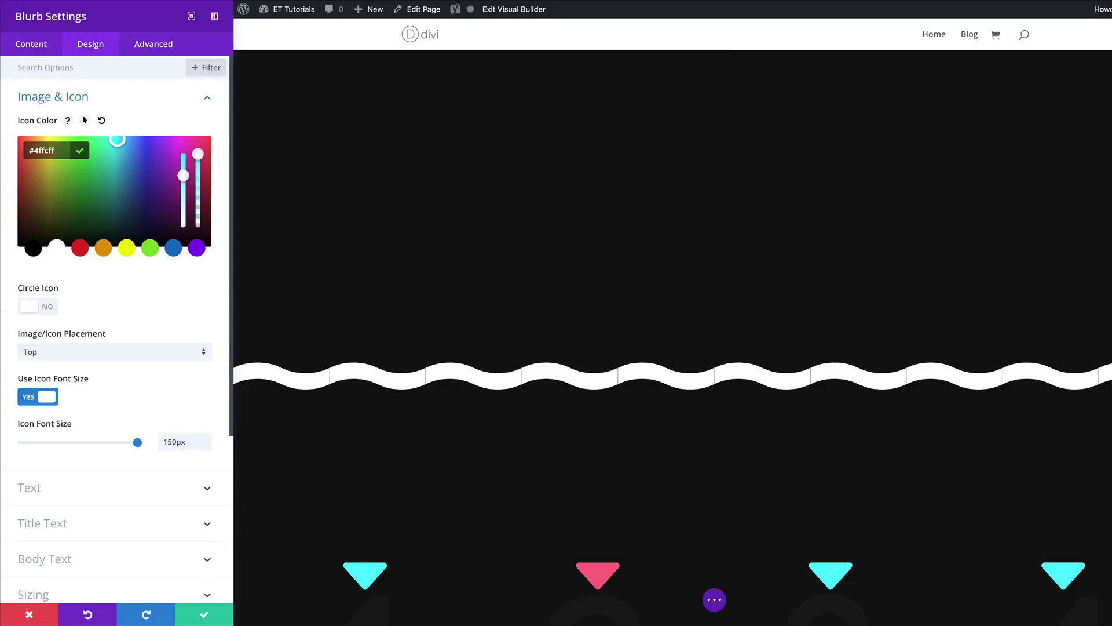
key("ctrl+a")
type("#ffe500")
left_click(204, 618)
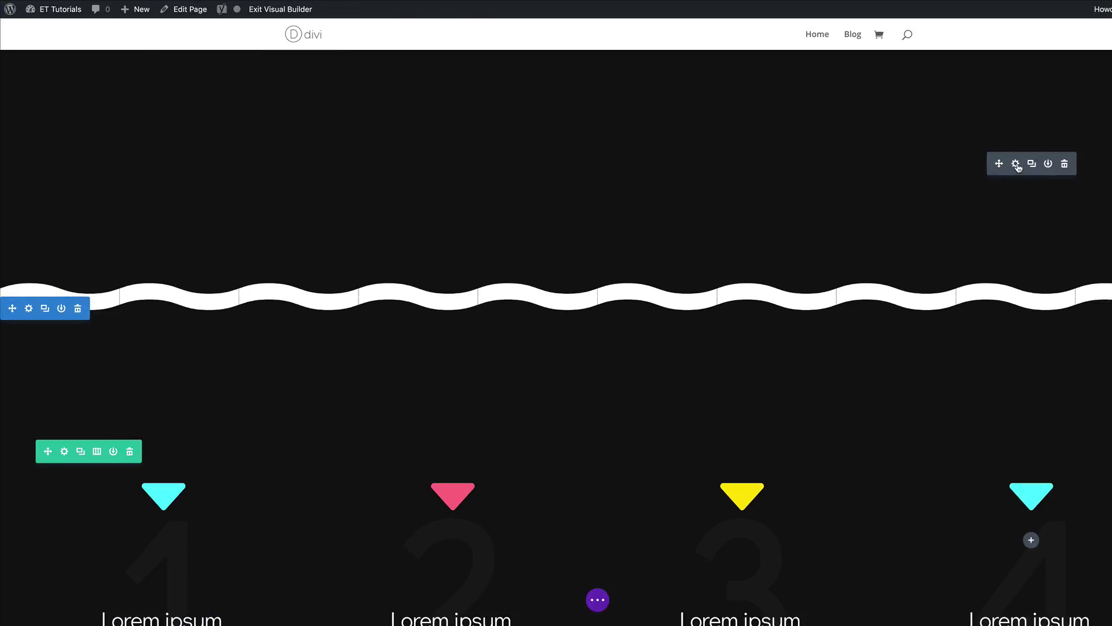
Recolor the fourth column's arrow blurb icon green and save the blurb
left_click(1016, 164)
left_click(67, 97)
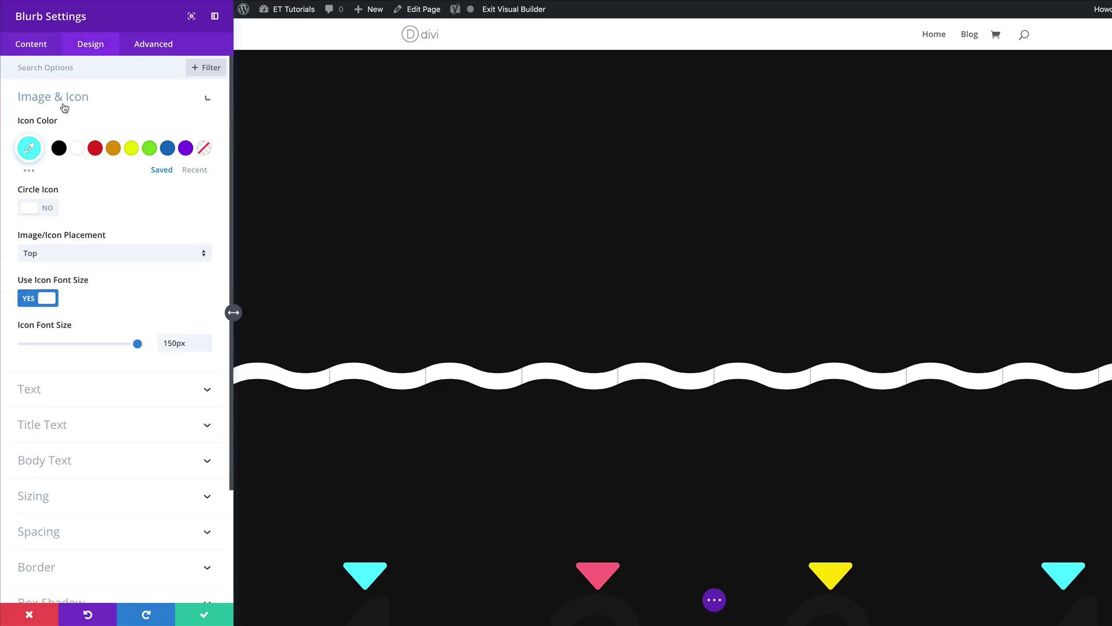
left_click(27, 151)
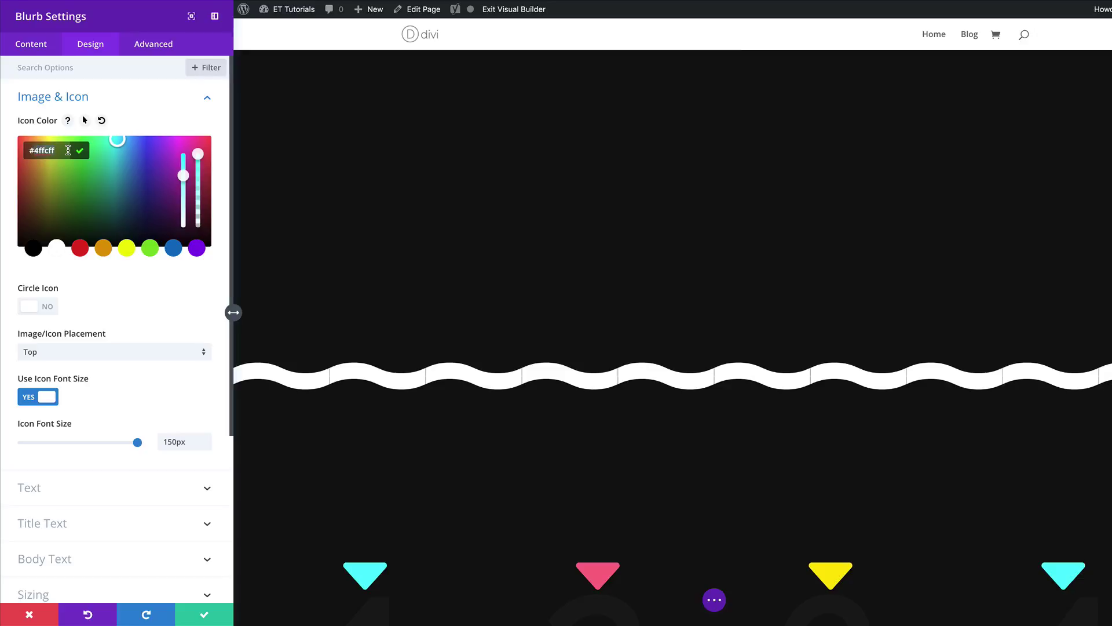
left_click(150, 248)
left_click(204, 618)
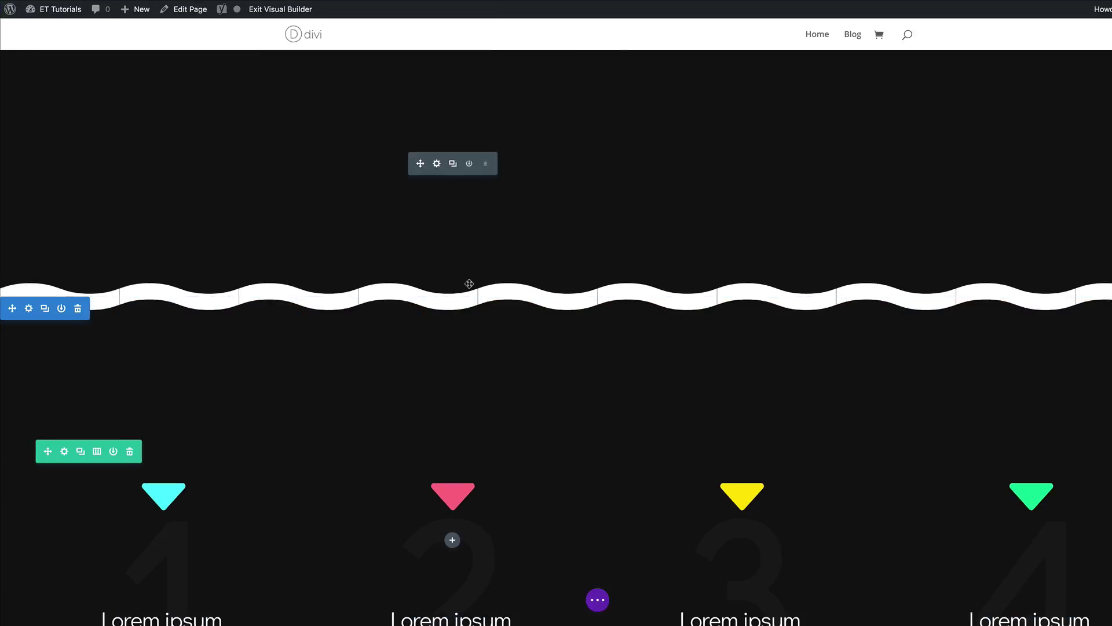
Set the second column's arrow animation to 2000 ms duration, 800 ms delay and 62% intensity, and save the blurb
left_click(436, 164)
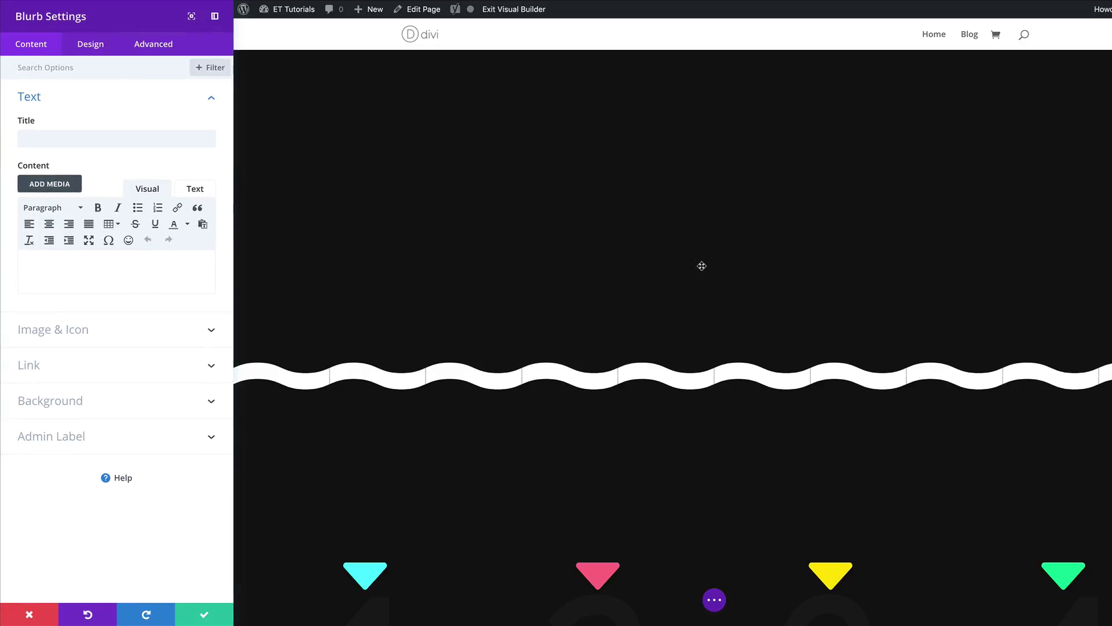
left_click(90, 50)
left_click(83, 421)
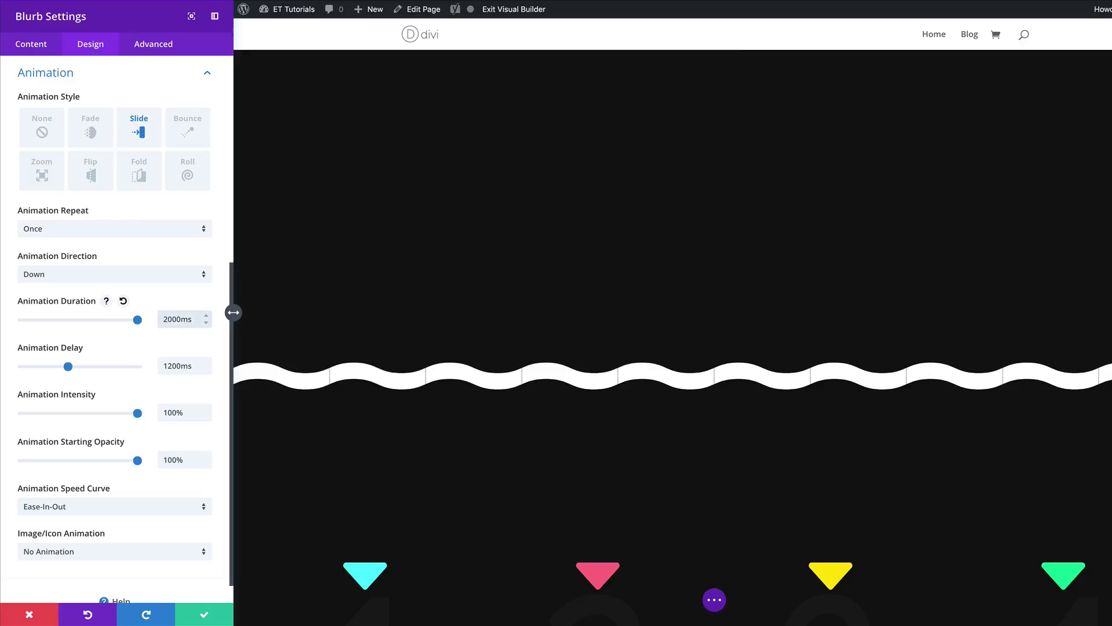
left_click_drag(172, 365, 162, 364)
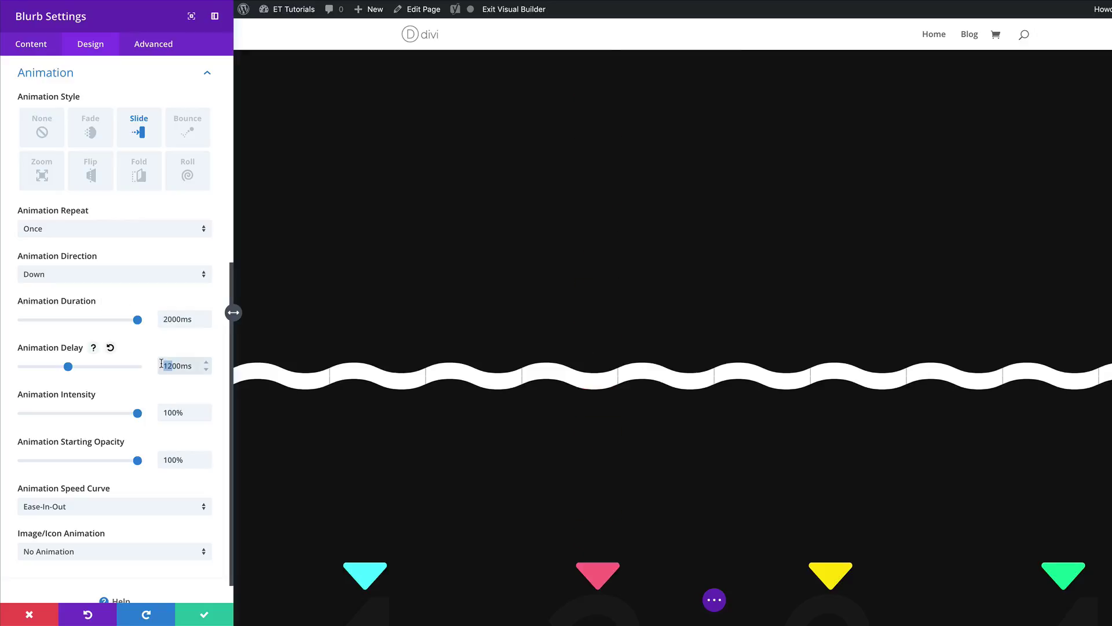
type("8")
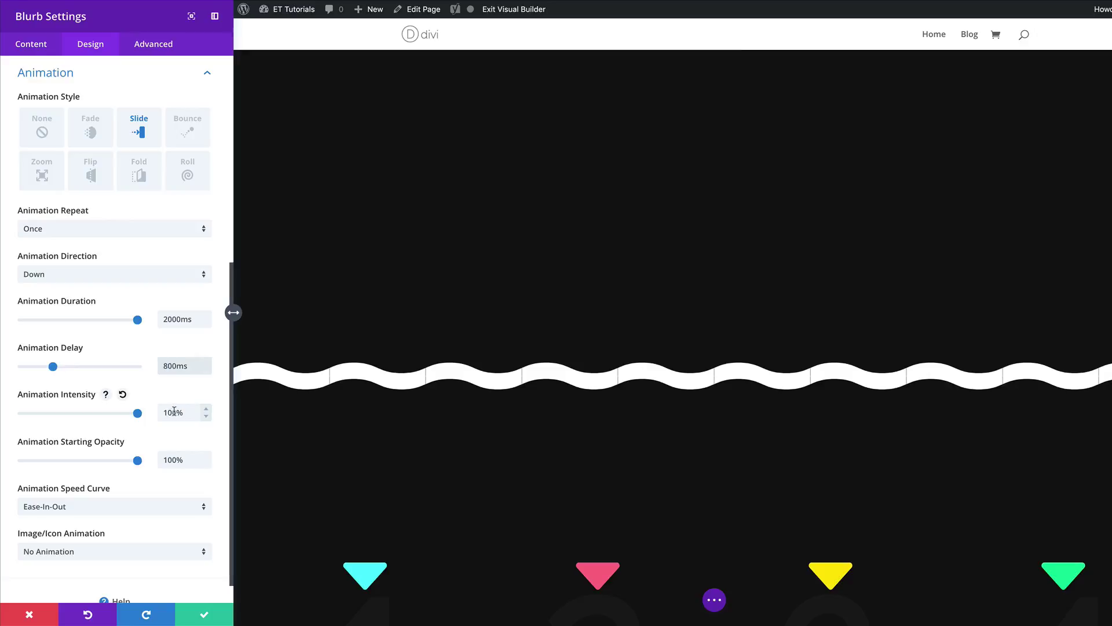
left_click_drag(176, 411, 156, 414)
type("50")
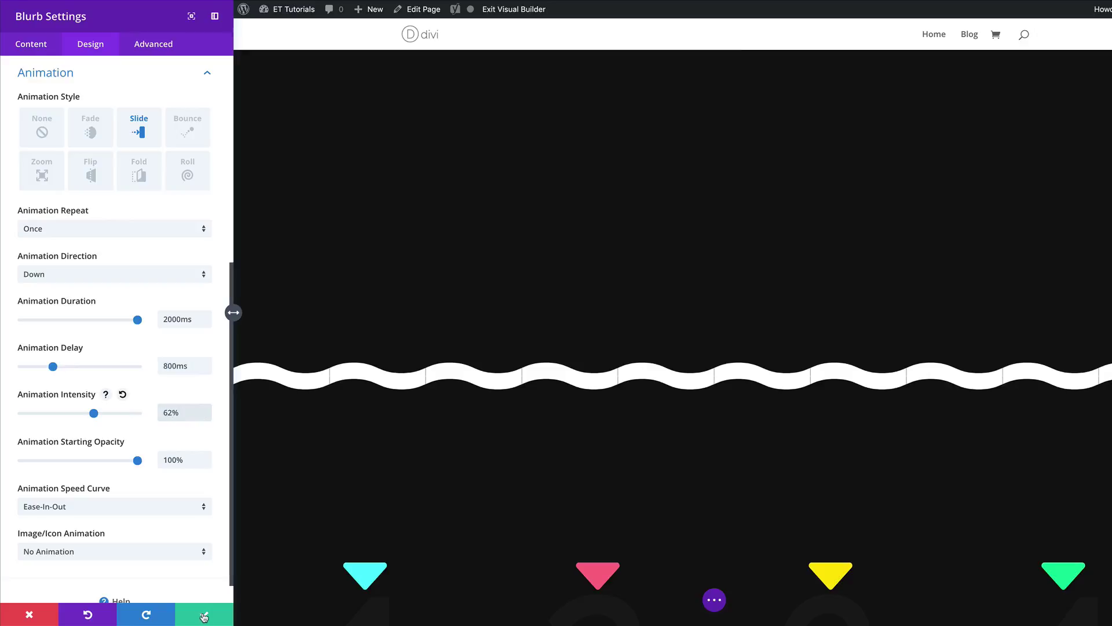
left_click(204, 614)
Set the third column's arrow animation to 1000 ms duration, 600 ms delay and 69% intensity, and save the blurb
mouse_move(729, 211)
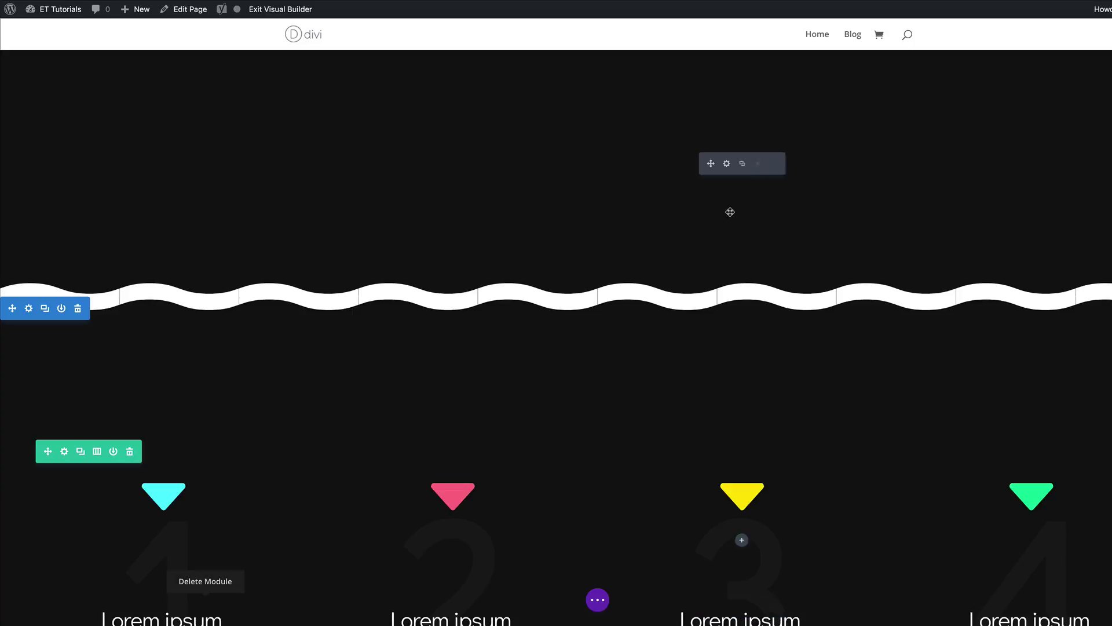
left_click(726, 164)
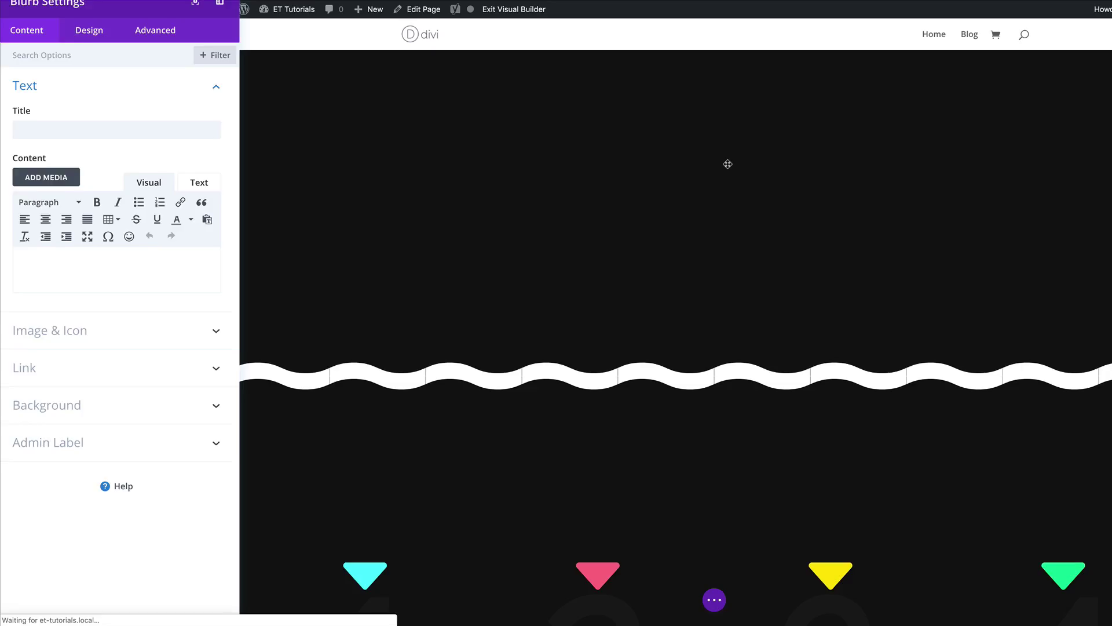
left_click(93, 46)
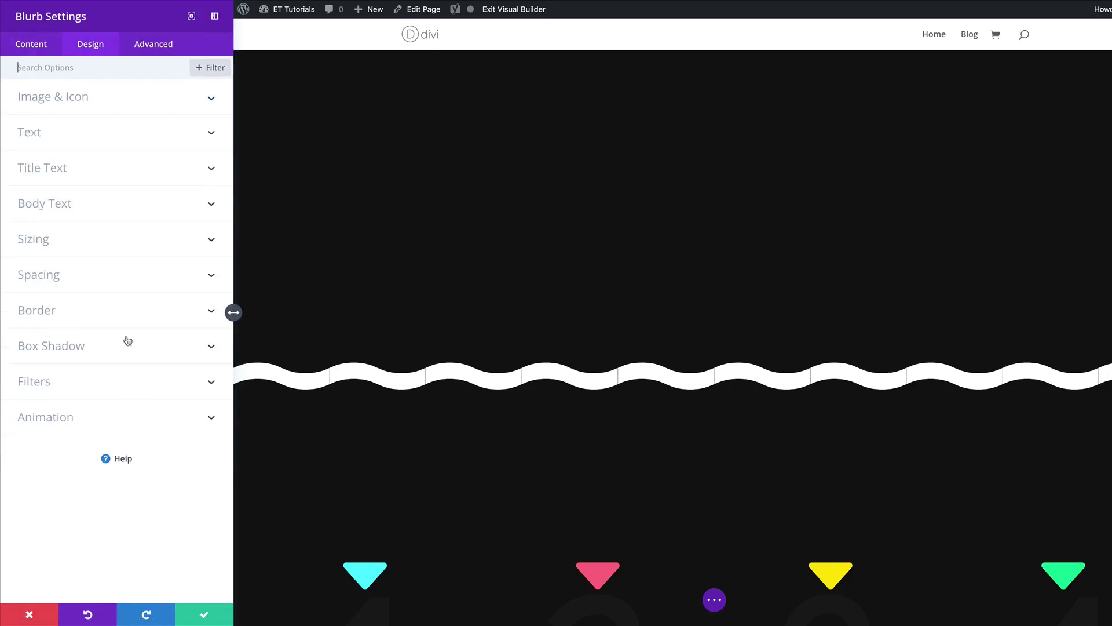
left_click(90, 423)
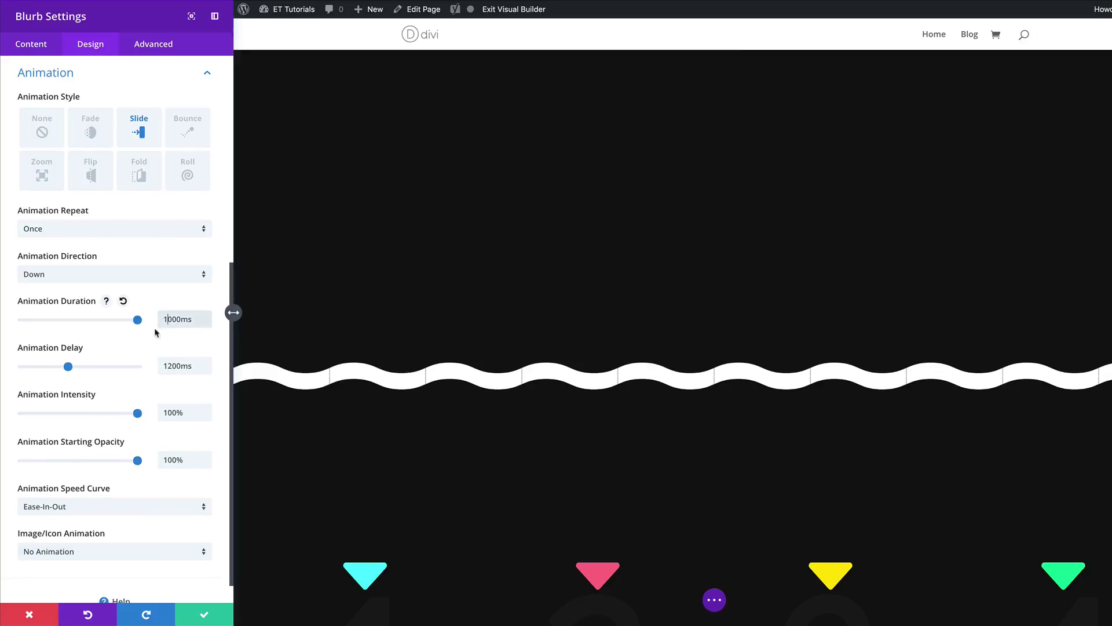
left_click_drag(168, 366, 151, 370)
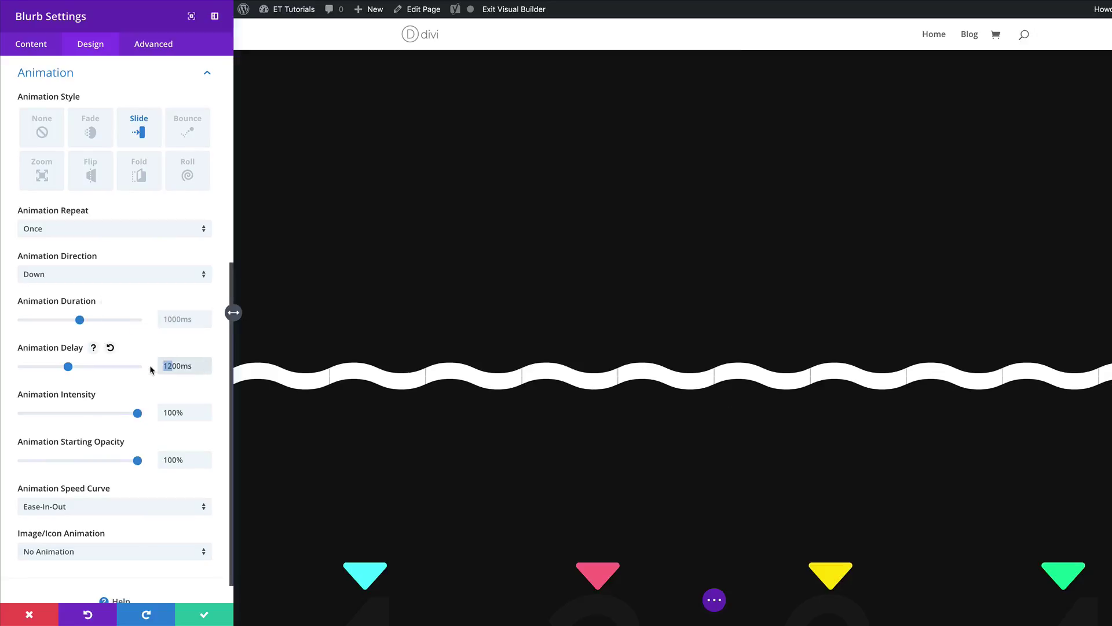
type("6")
key("Delete")
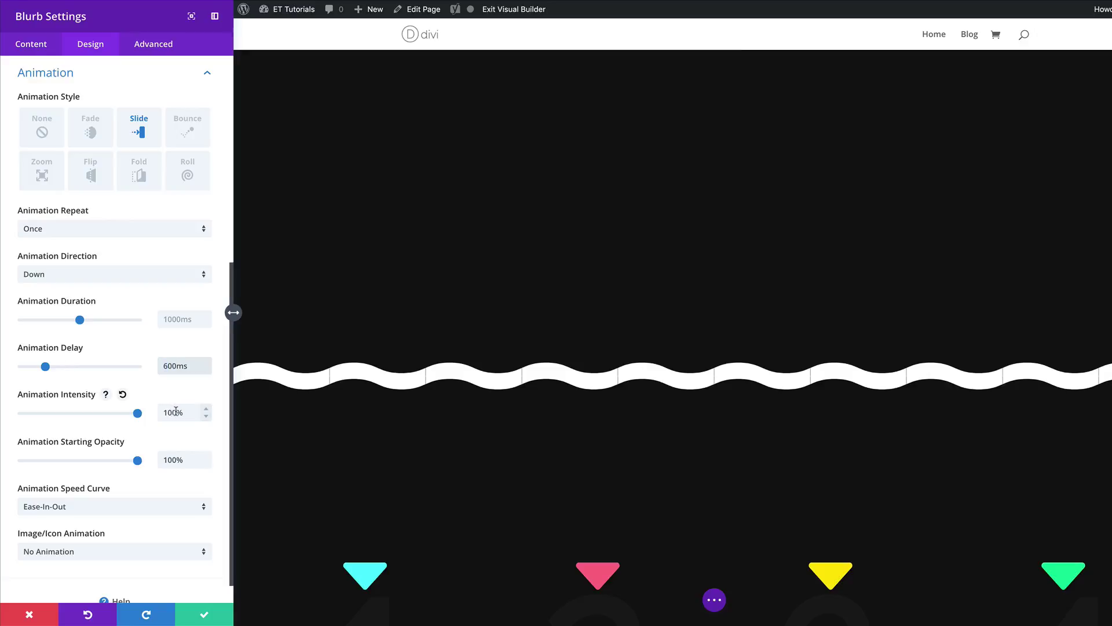
left_click_drag(175, 411, 157, 415)
type("69")
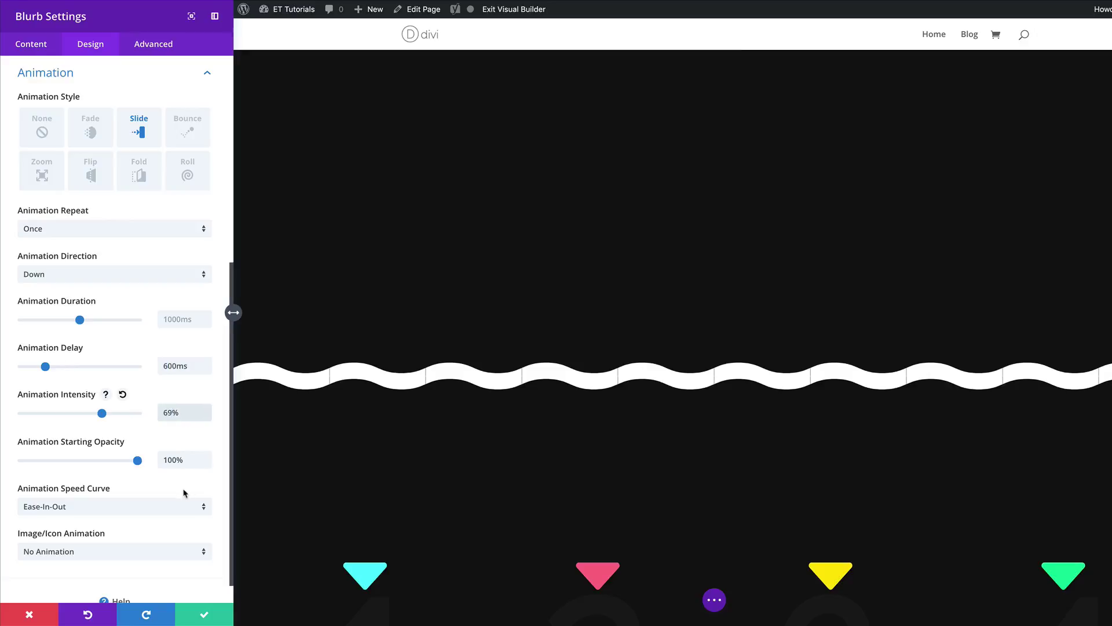
left_click(205, 618)
Set the fourth column's arrow animation delay to 400 ms and save the blurb
mouse_move(1023, 174)
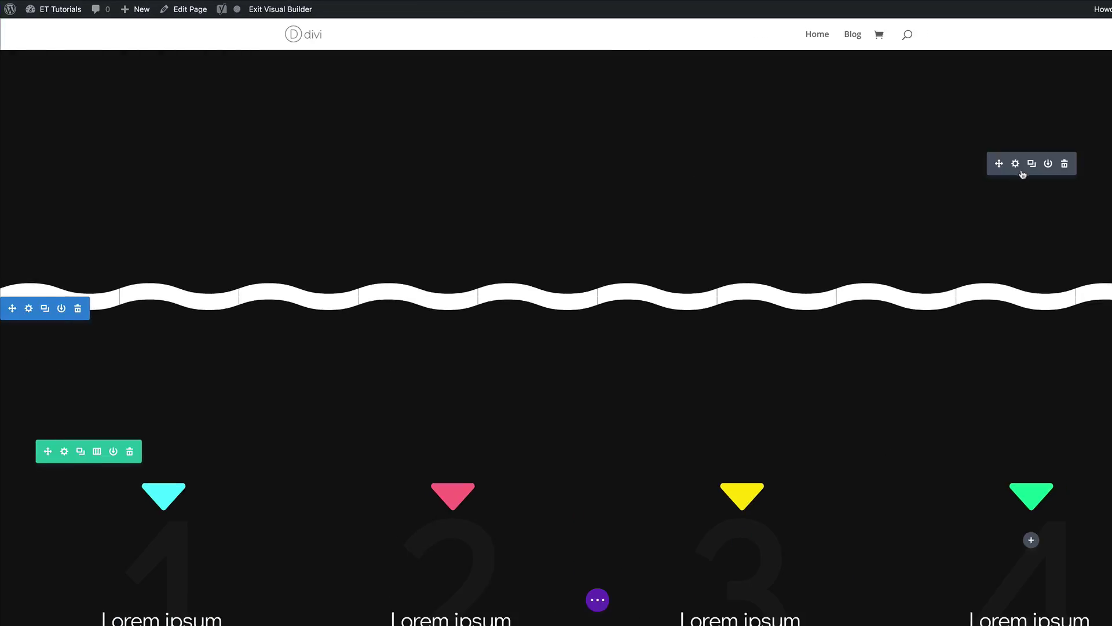
left_click(1016, 164)
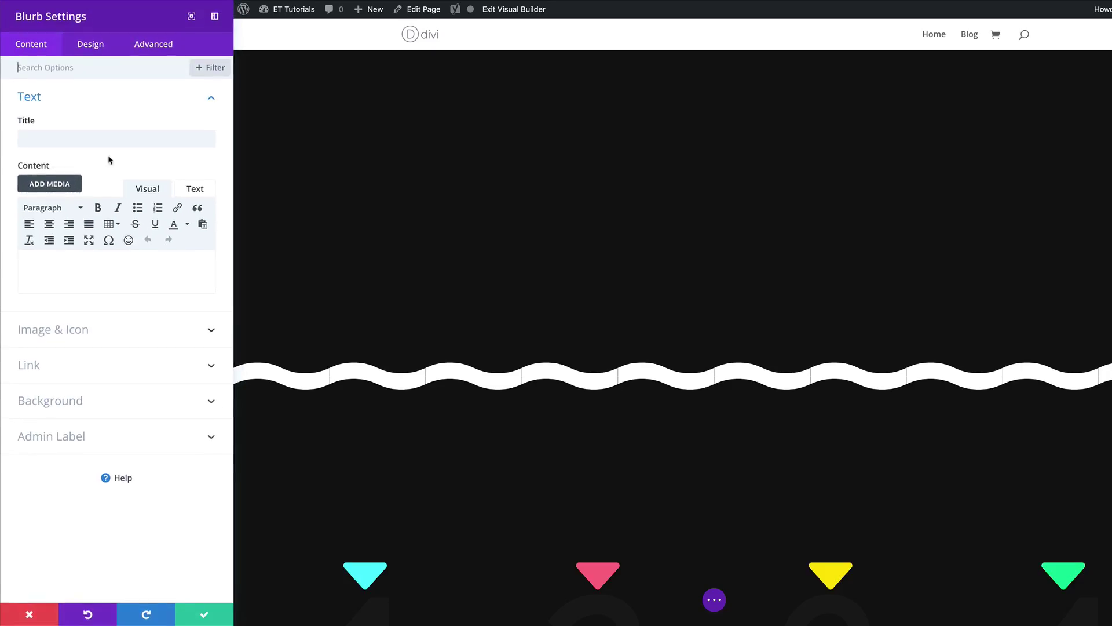
left_click(91, 46)
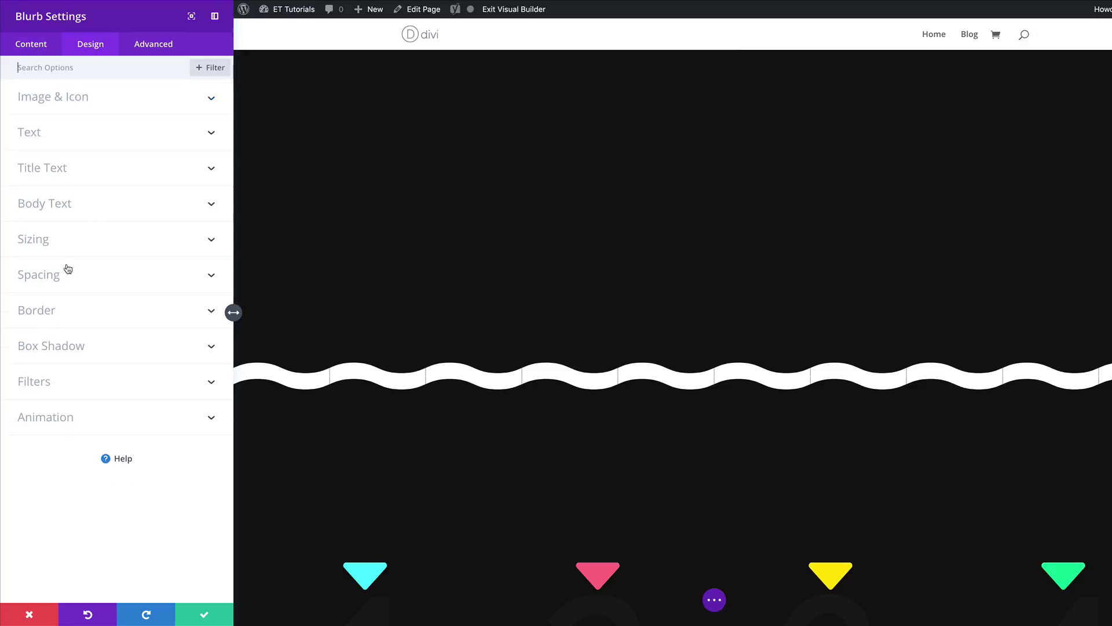
left_click(69, 418)
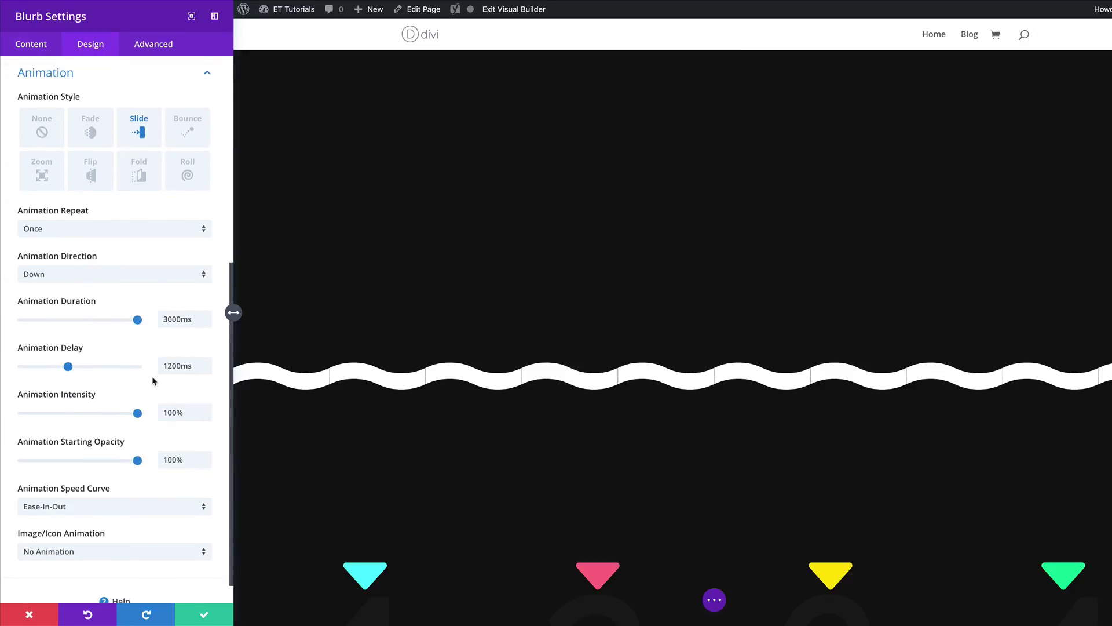
left_click_drag(172, 369, 146, 370)
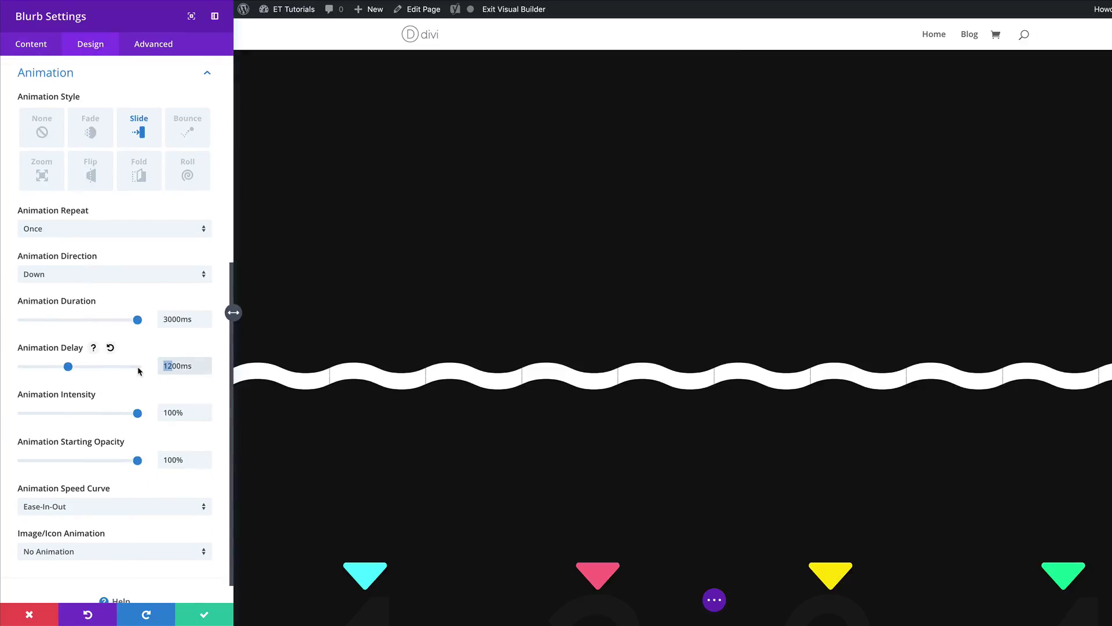
type("4")
left_click(202, 616)
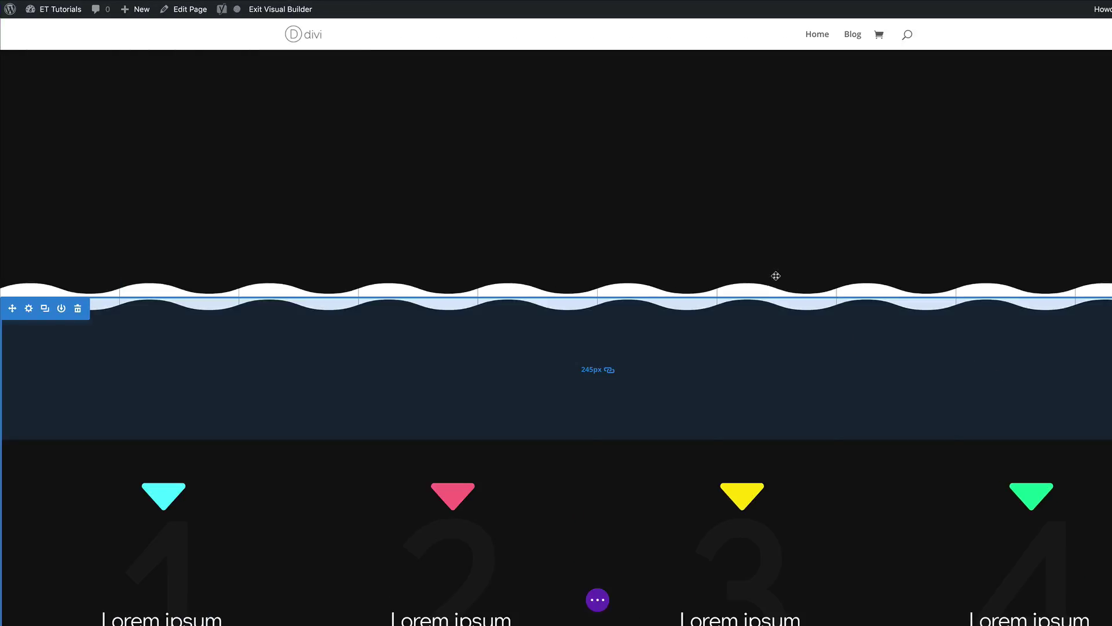
Exit the Visual Builder and preview the arrow and column animations on the reloaded live page
scroll(814, 311, "down", 6)
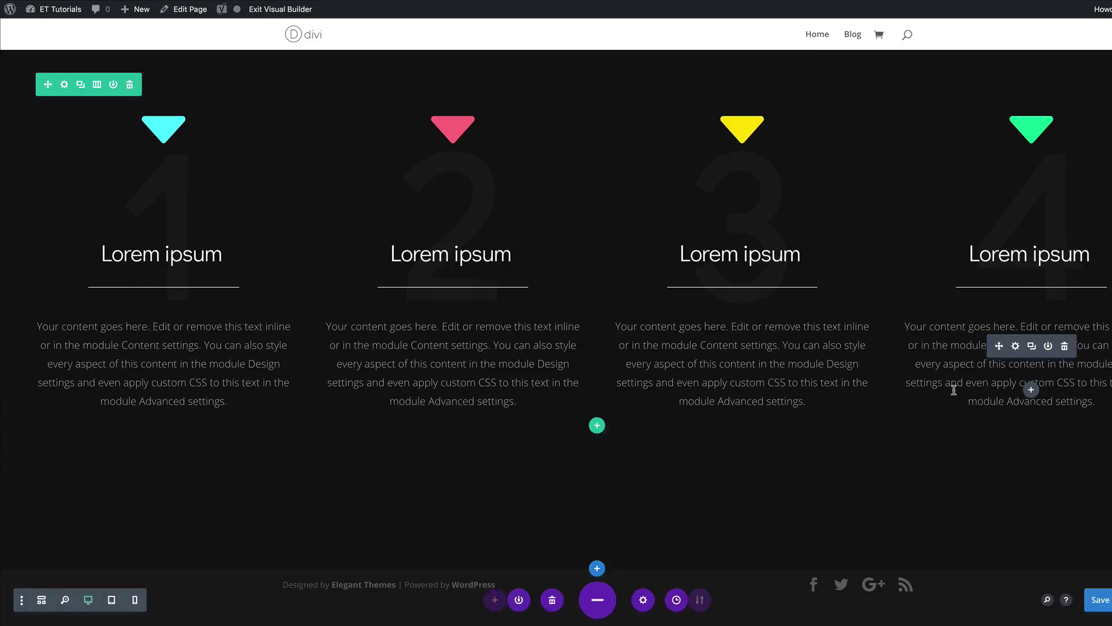
left_click(289, 10)
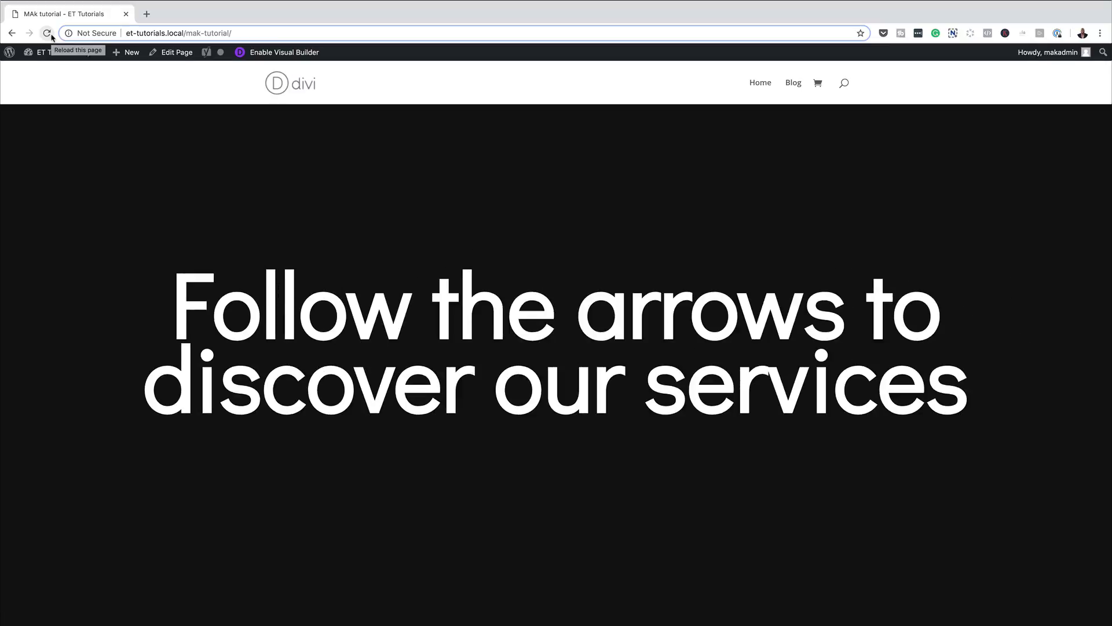
left_click(50, 35)
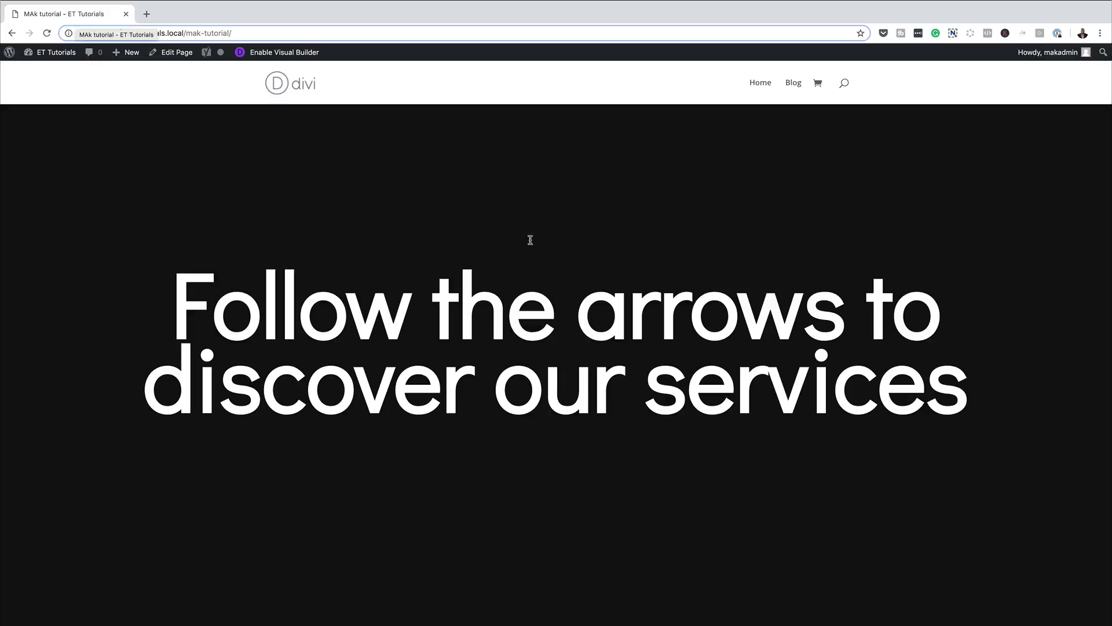
scroll(1018, 337, "down", 3)
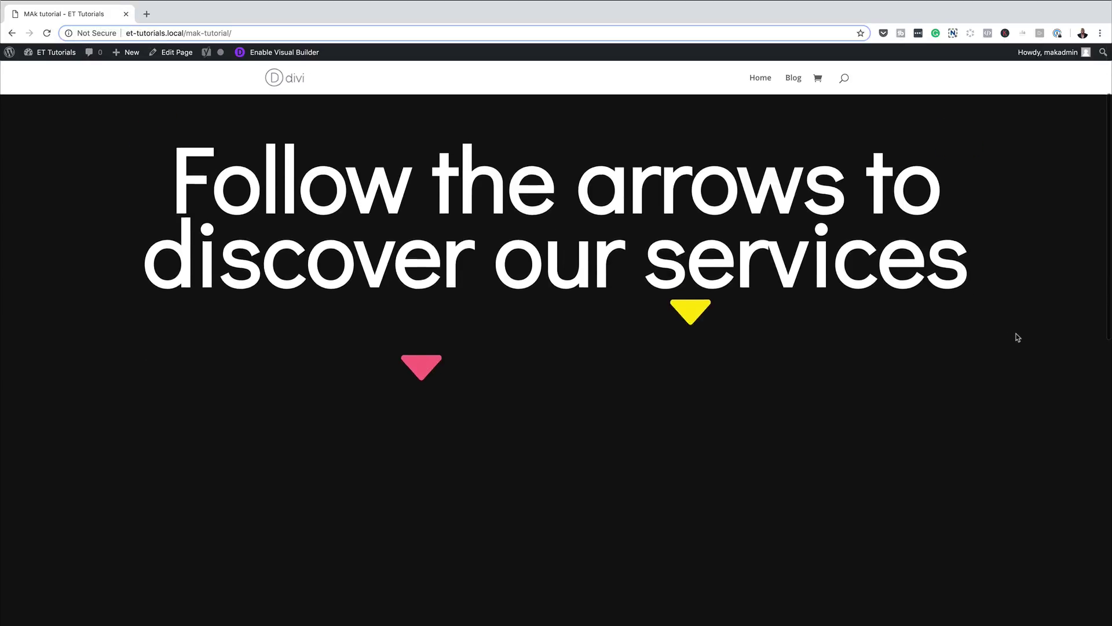
scroll(1018, 338, "down", 6)
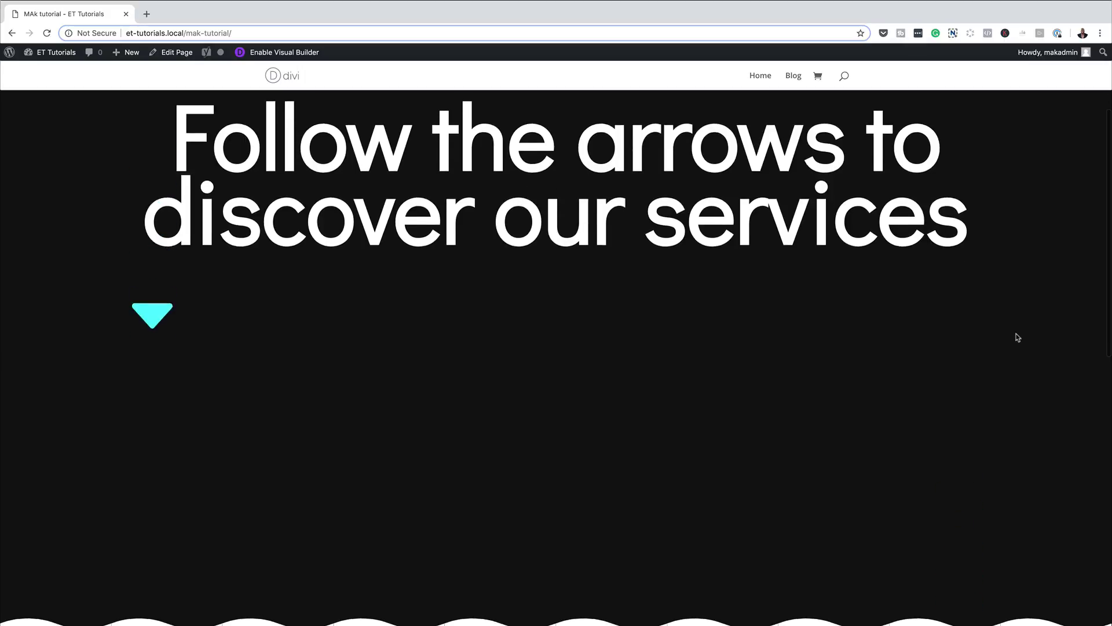
scroll(1018, 337, "down", 6)
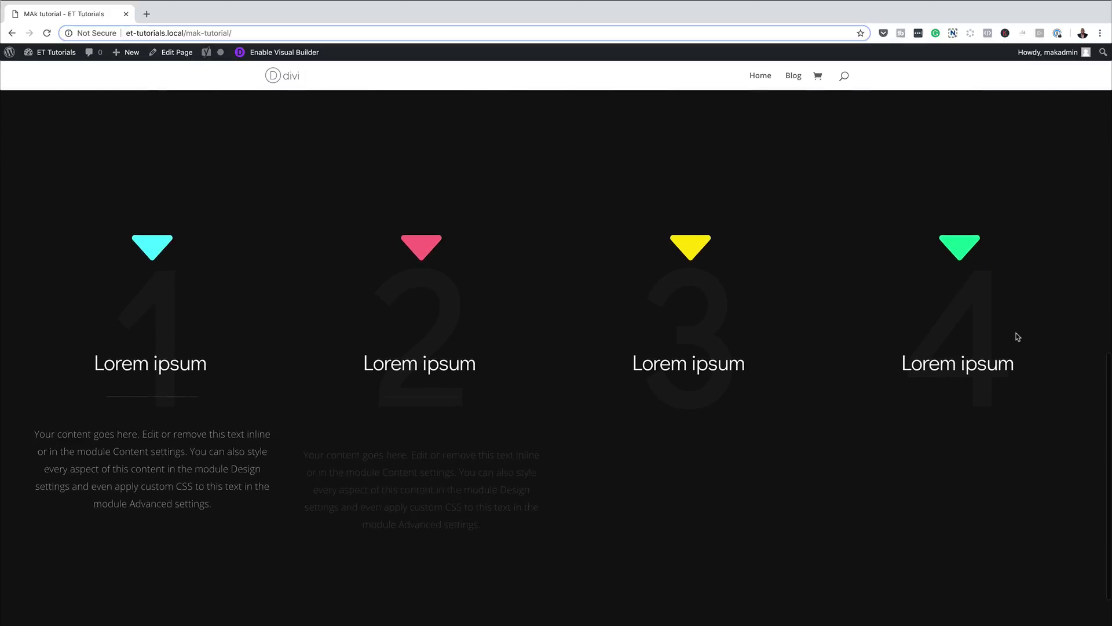